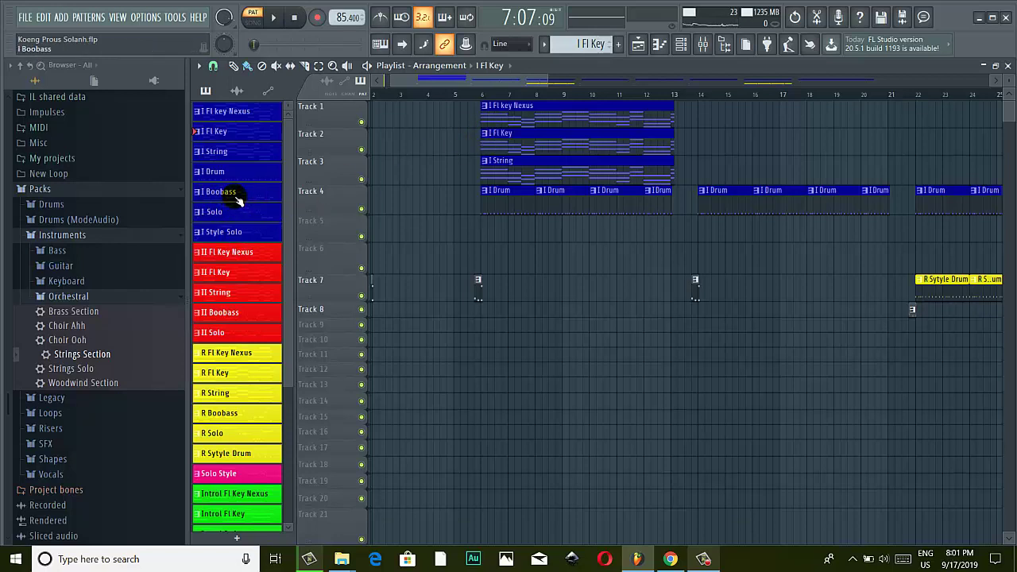
- Place the I Boobass pattern on Track 5 at bar 6 and review the chord notes of the I Fl Key pattern
drag(226, 195, 508, 226)
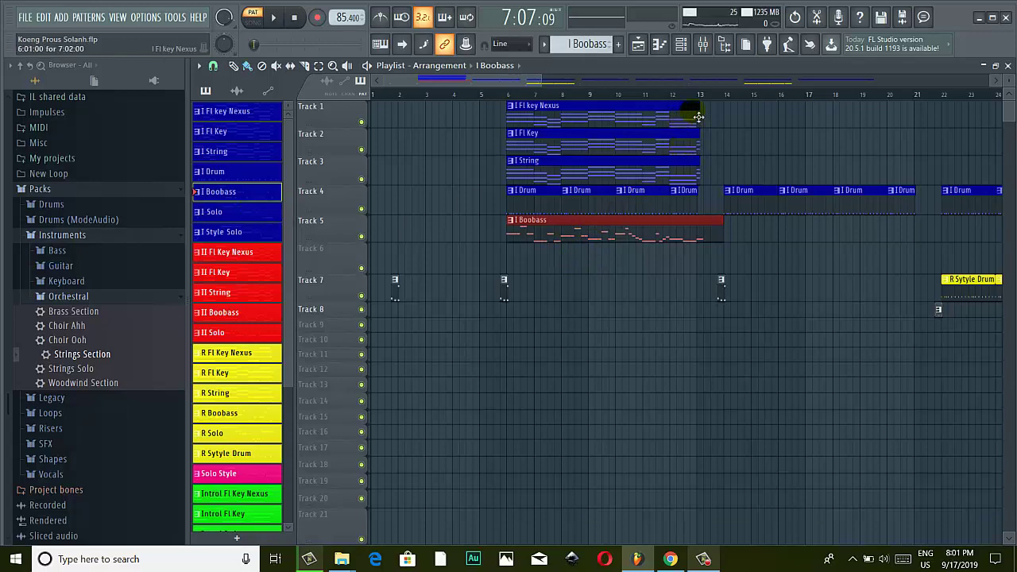
double_click(518, 139)
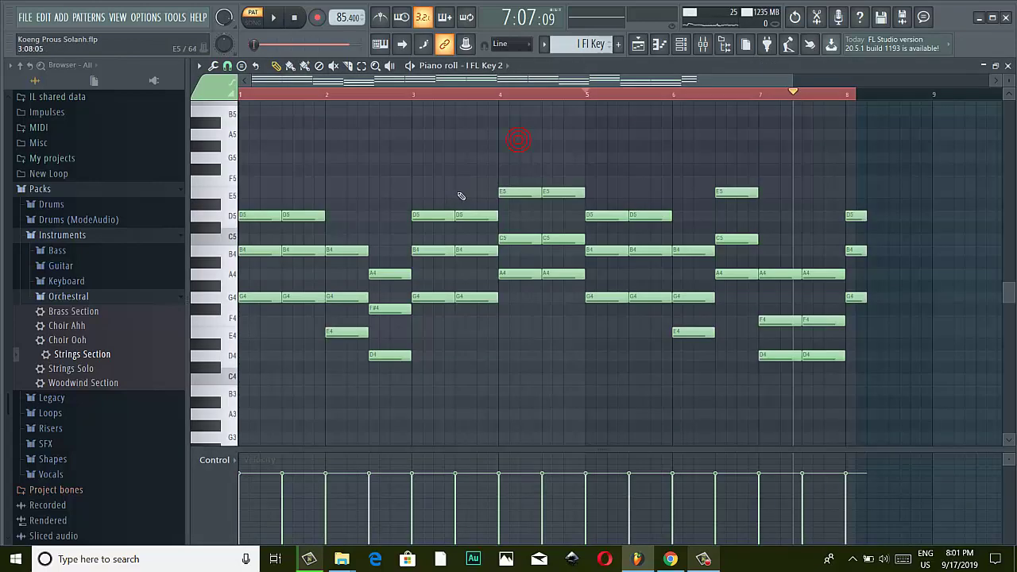
scroll(707, 227, down, 3)
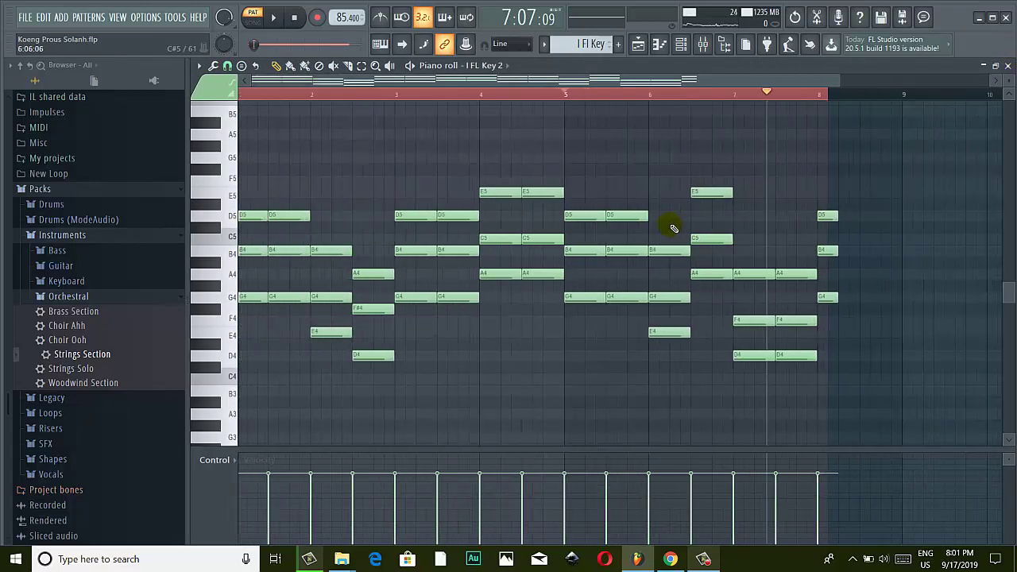
click(1008, 66)
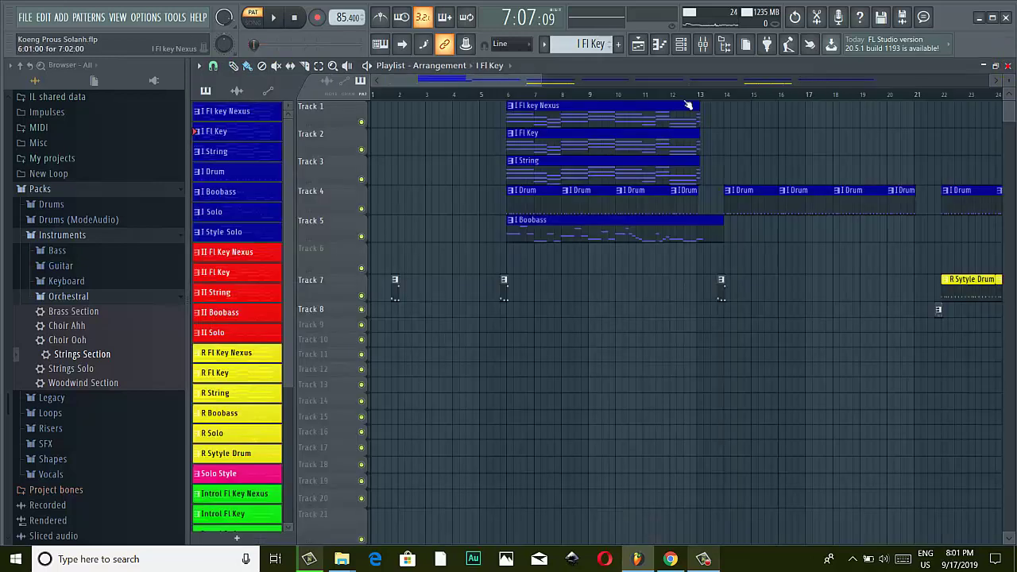
- Copy the chord notes of the I FL Key 2 channel in the channel rack
click(680, 44)
scroll(597, 357, down, 5)
right_click(576, 463)
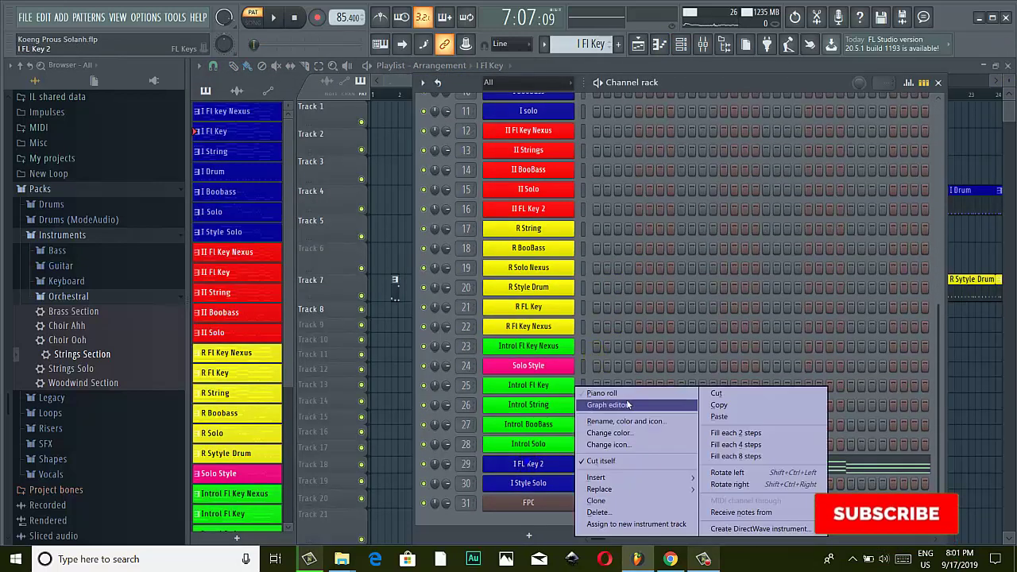
click(723, 417)
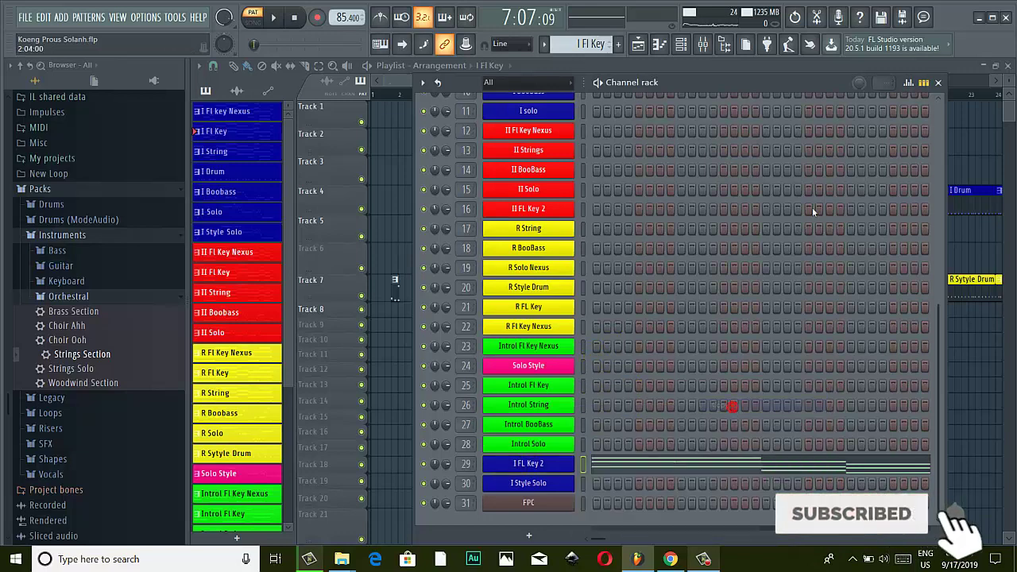
click(937, 83)
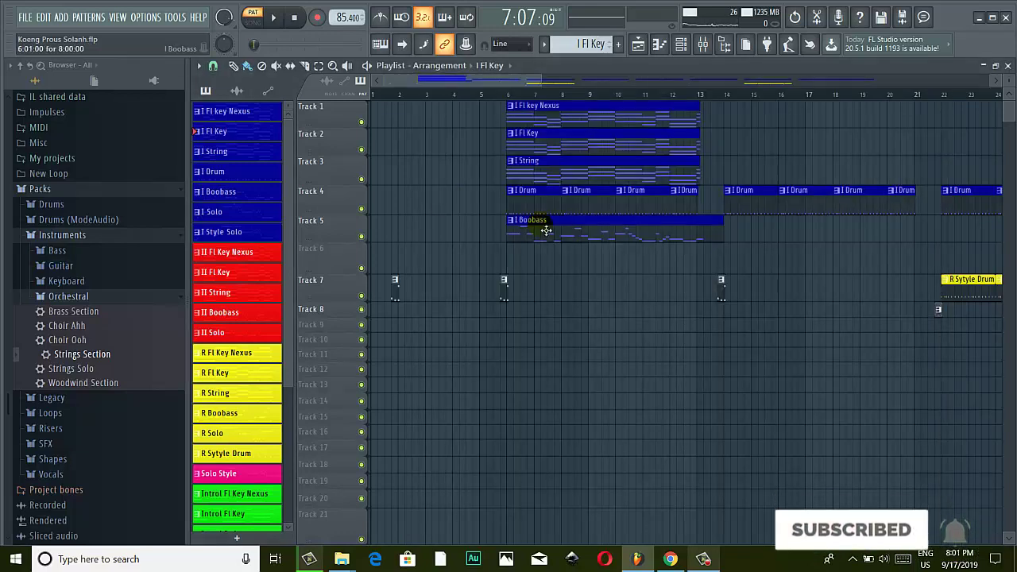
- Review the existing I Boobass notes and replace them by pasting the copied chords into the I BooBass channel
double_click(508, 230)
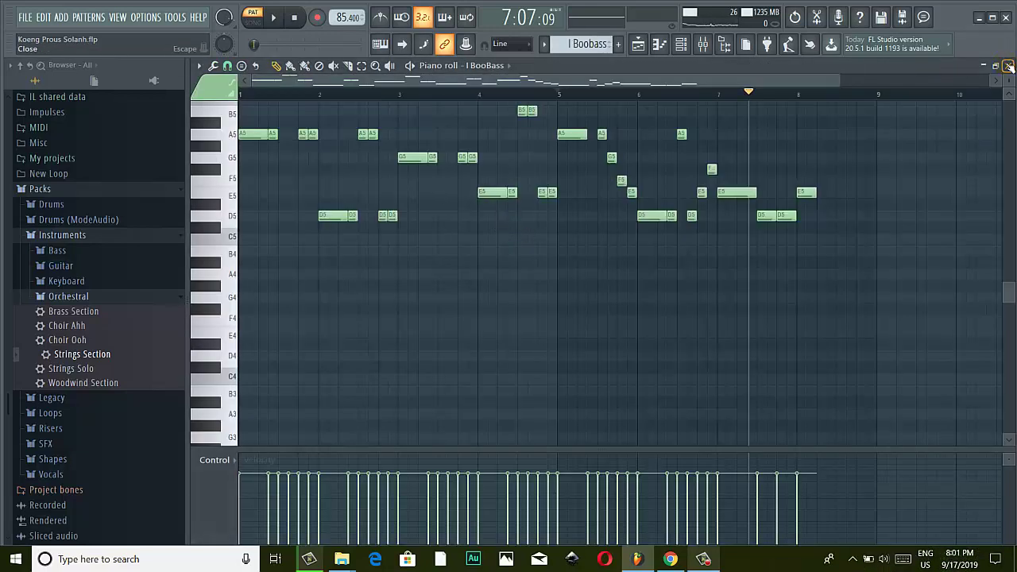
click(1007, 65)
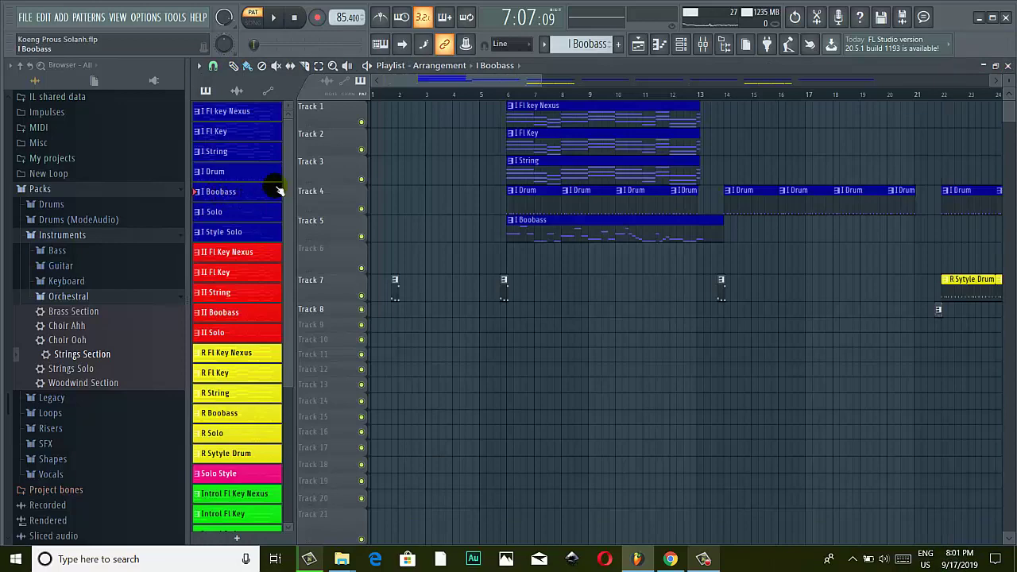
click(681, 45)
scroll(606, 192, up, 3)
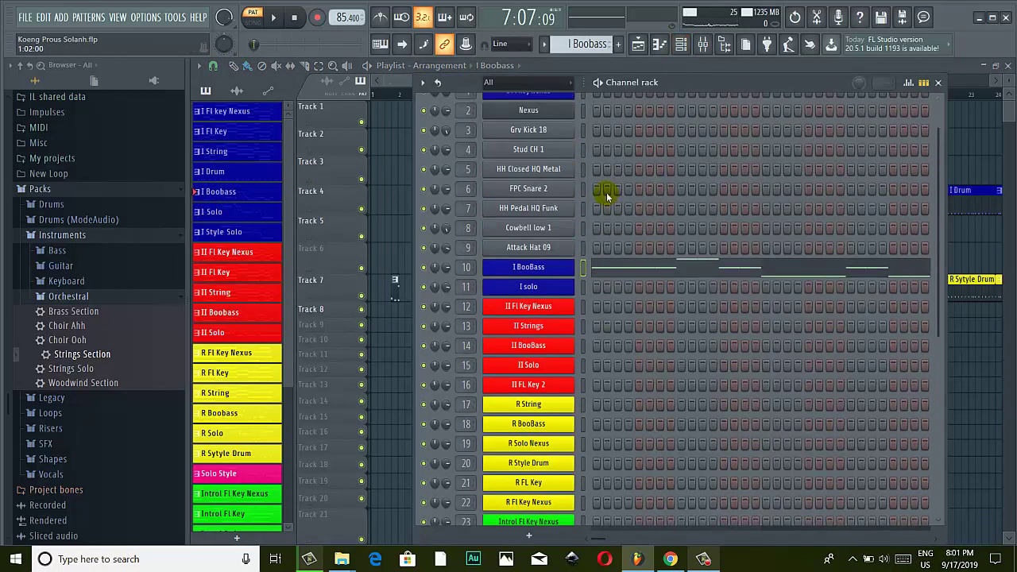
right_click(524, 270)
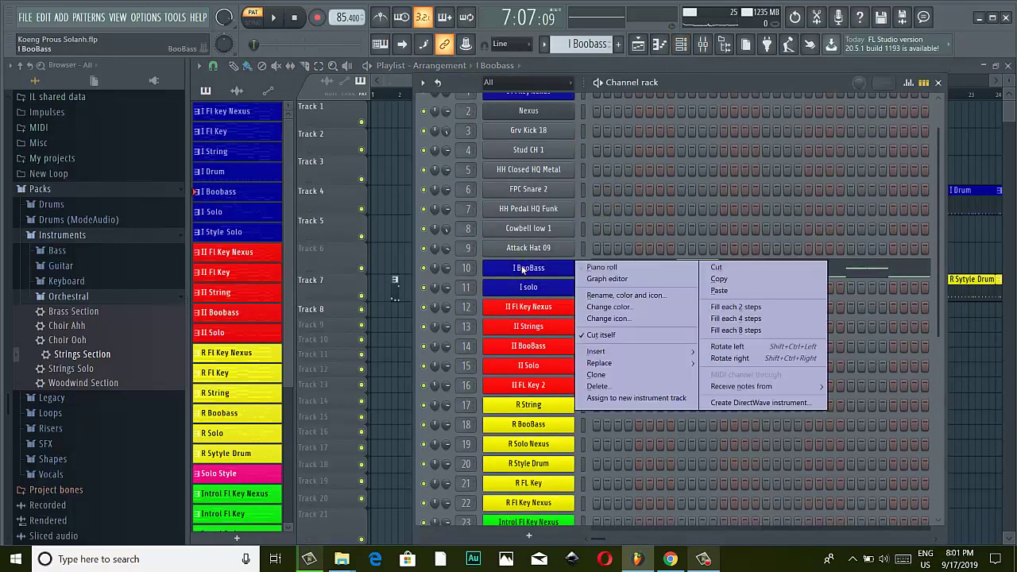
click(723, 292)
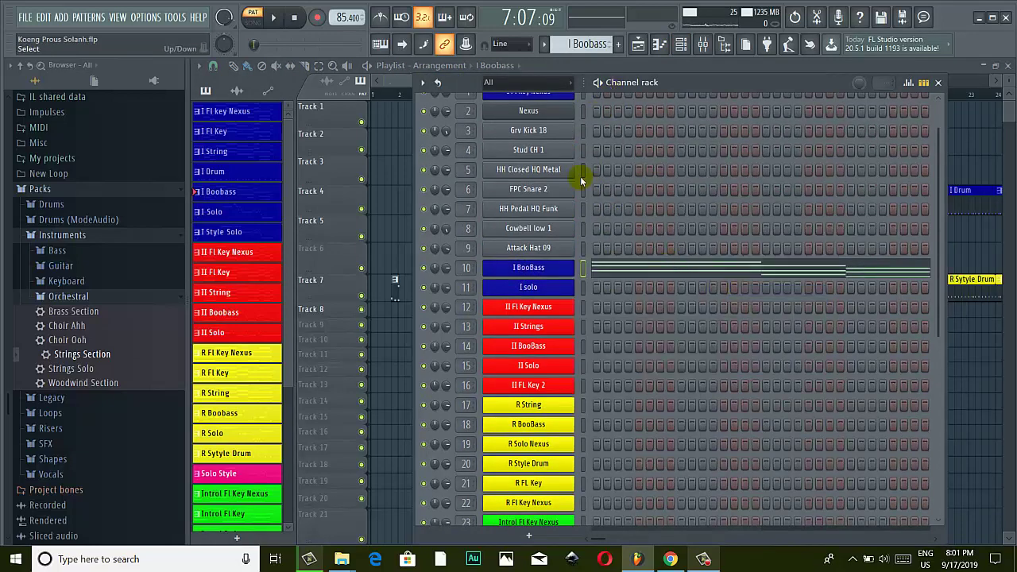
- Open the pasted chords of the I BooBass channel in the piano roll for editing
scroll(580, 180, down, 3)
scroll(580, 180, up, 3)
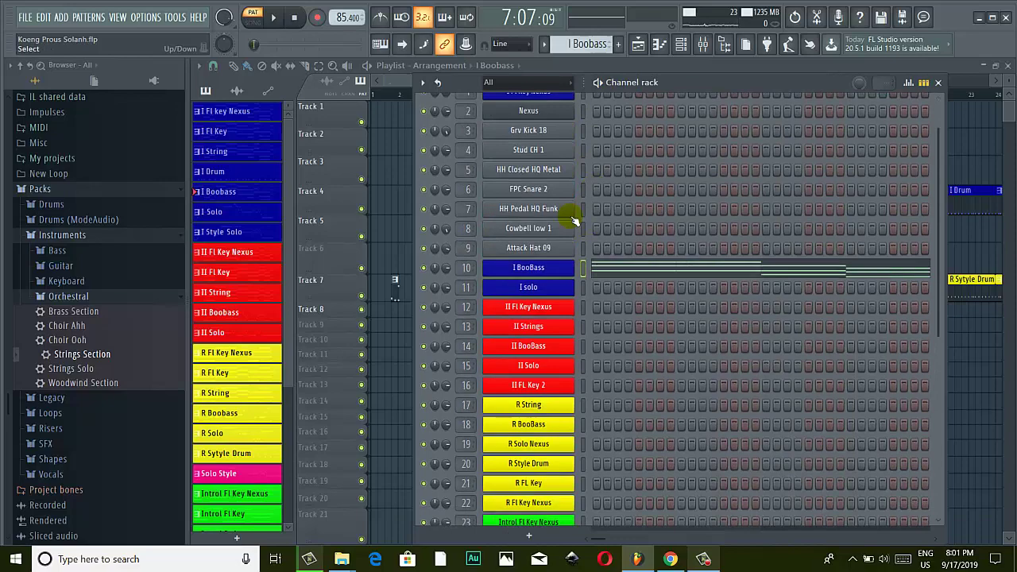
right_click(534, 268)
click(605, 267)
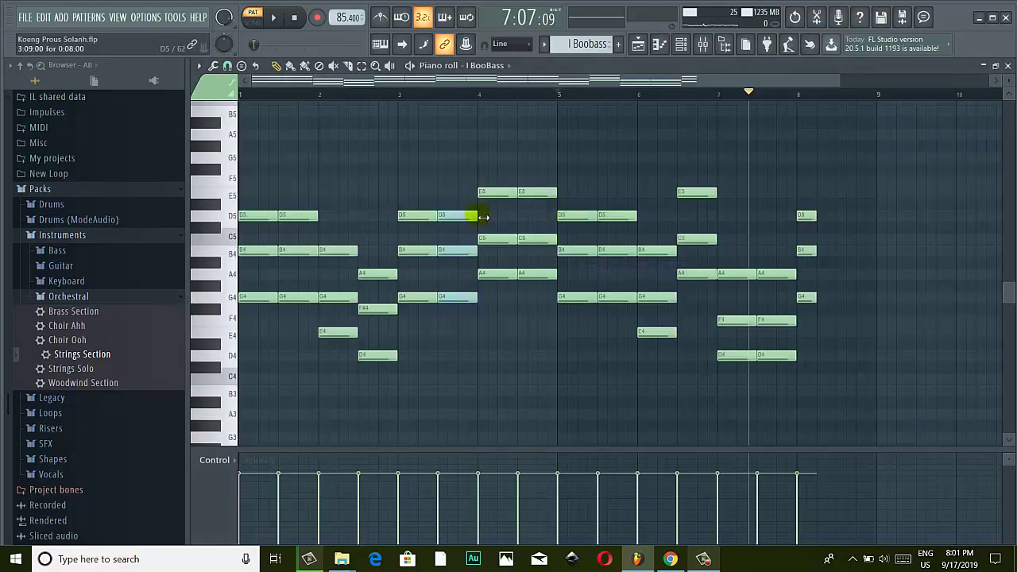
scroll(595, 100, up, 3)
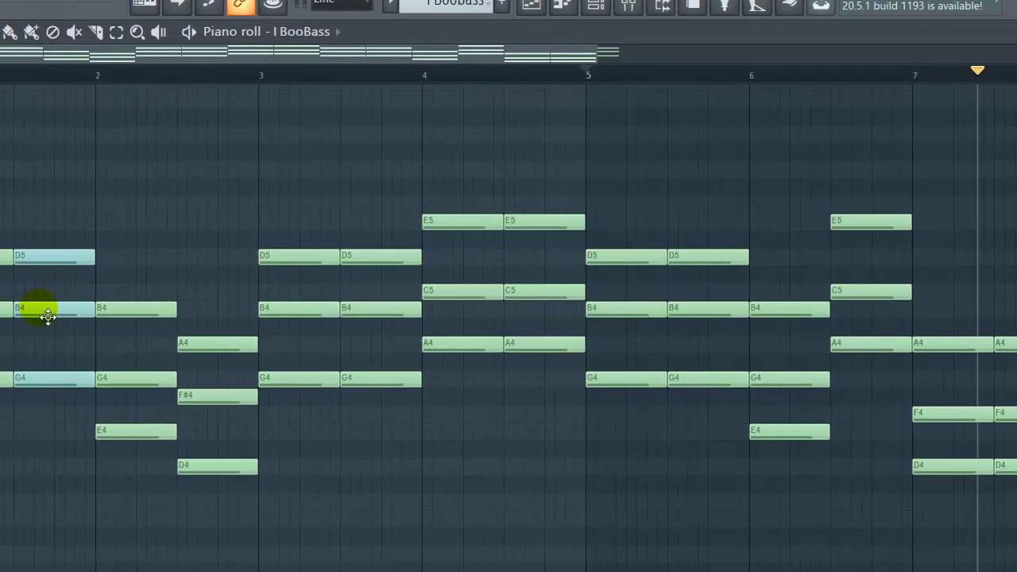
- Delete the second chord of bar 1 and draw a short two-step D5 note in its place
click(39, 361)
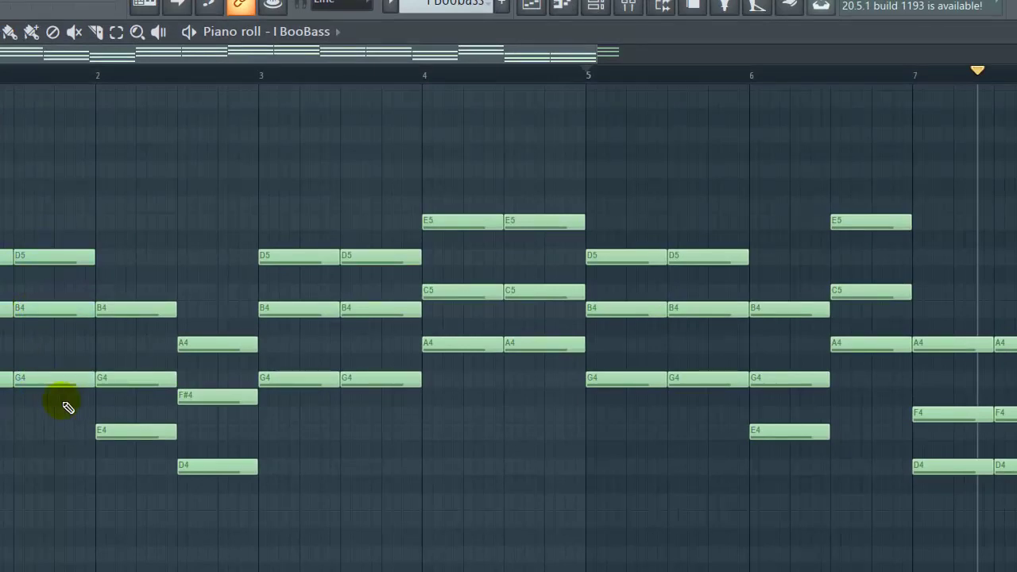
right_click(52, 386)
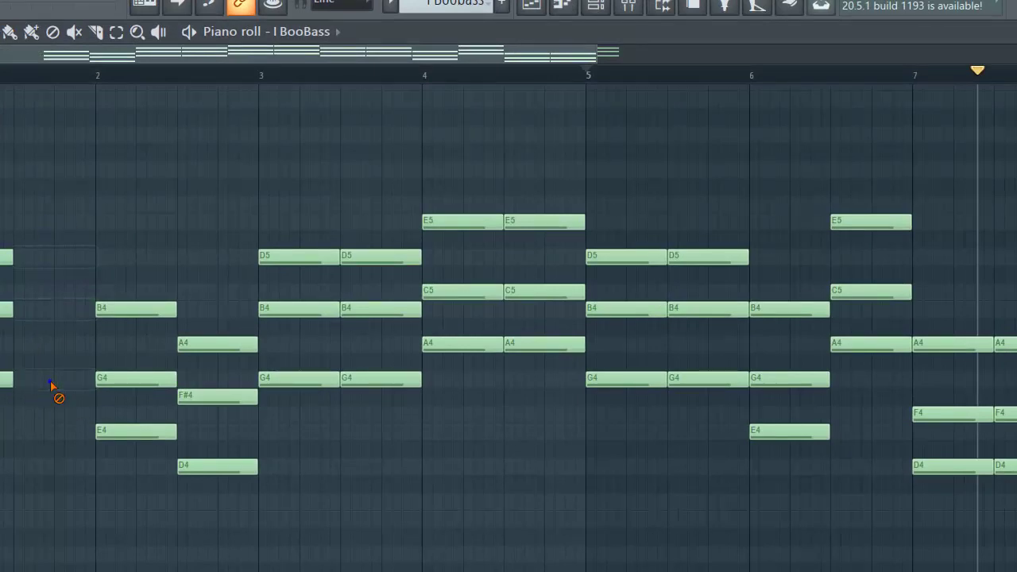
click(36, 257)
drag(192, 255, 71, 260)
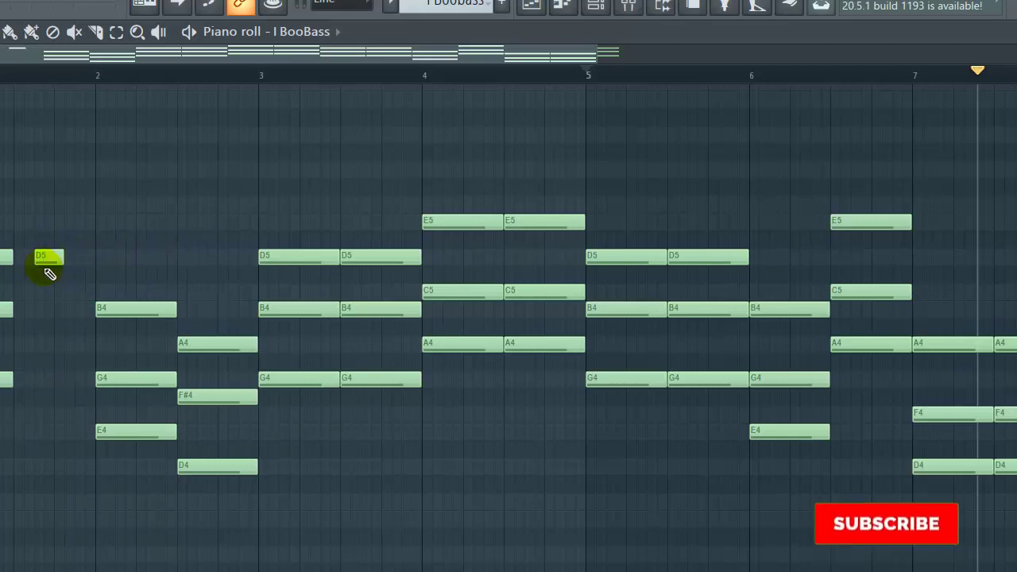
scroll(49, 262, up, 3)
drag(45, 257, 62, 260)
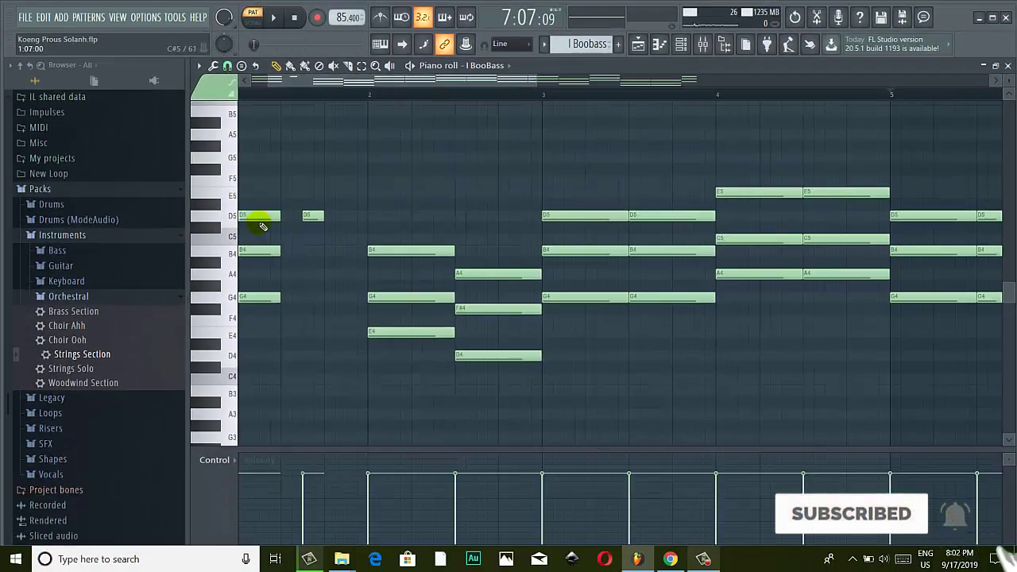
- Replace the first chord of bar 1 with a single G4 note six steps long, starting at the beginning of the bar
right_click(256, 295)
click(249, 298)
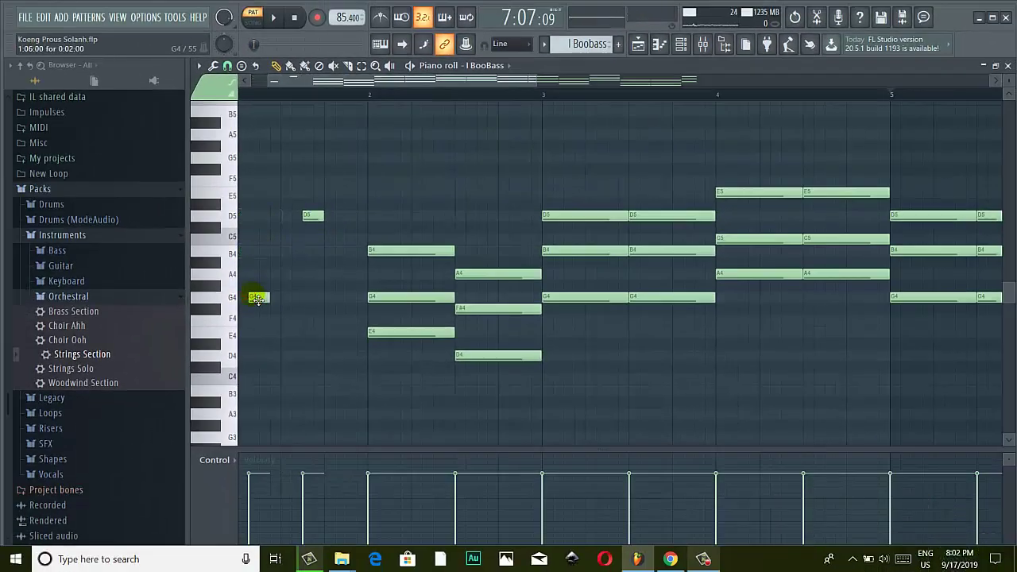
scroll(250, 298, up, 4)
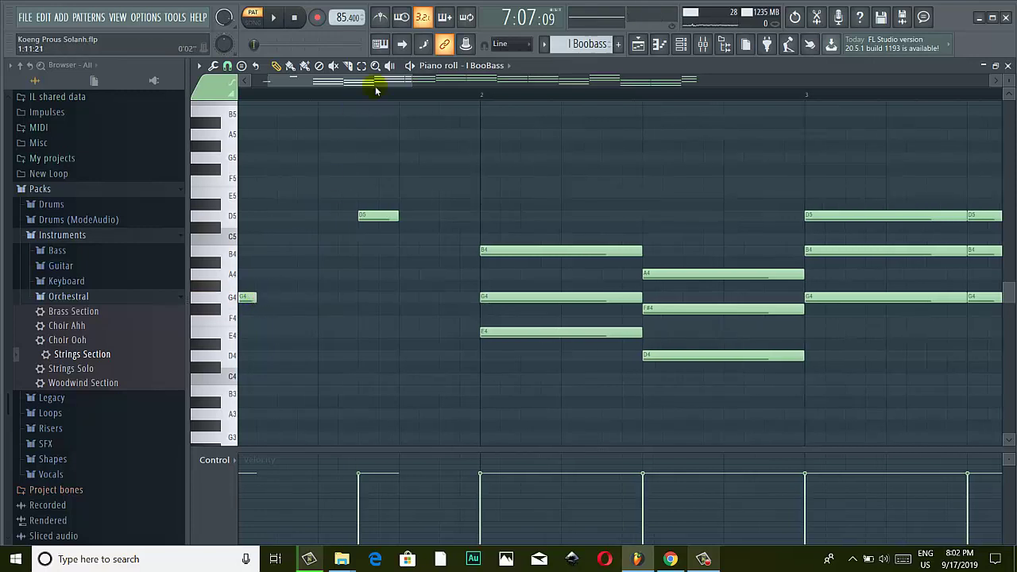
drag(374, 81, 299, 81)
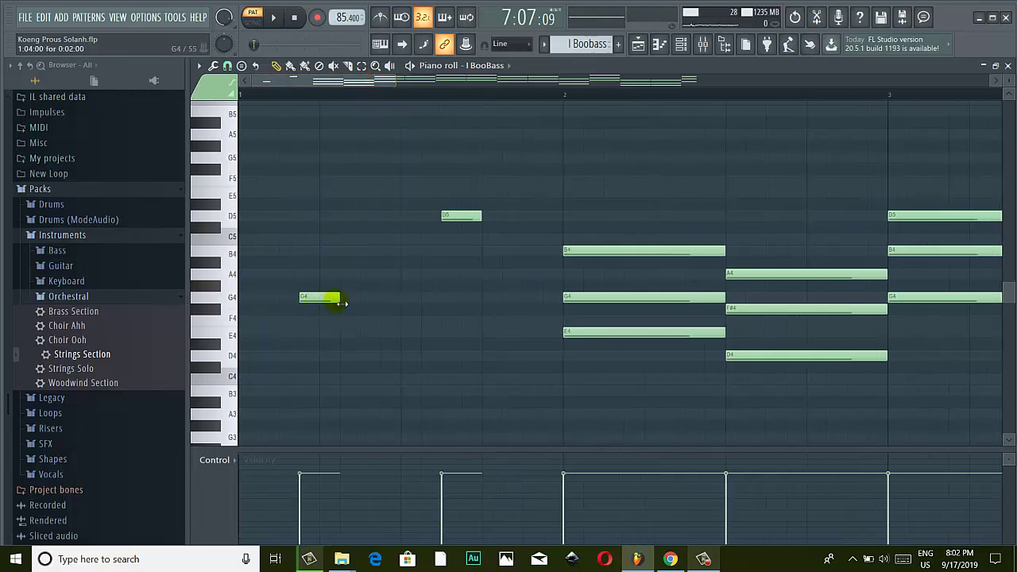
drag(330, 298, 354, 303)
scroll(281, 300, down, 3)
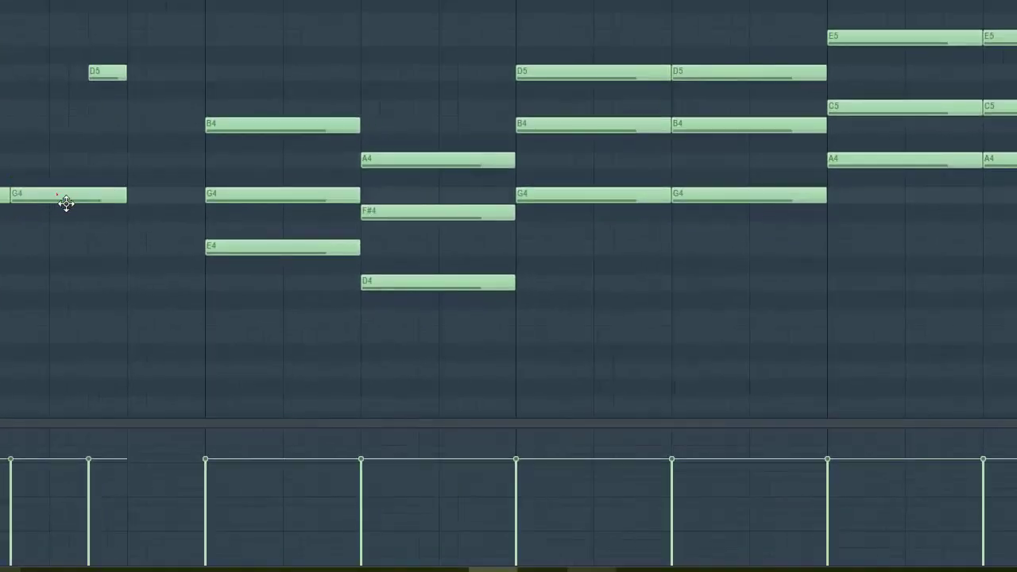
- Complete bar 1 with two-step notes: a G4 after the long one, a D5 before the existing D5, and two G4s at the end
click(120, 202)
drag(119, 197, 49, 194)
click(70, 73)
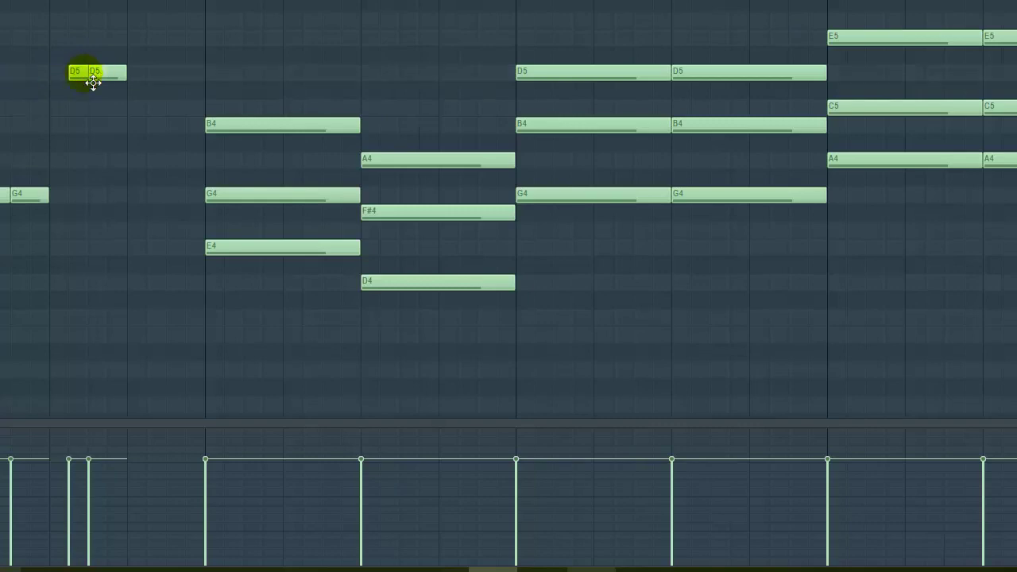
drag(93, 82, 75, 80)
click(96, 81)
click(131, 199)
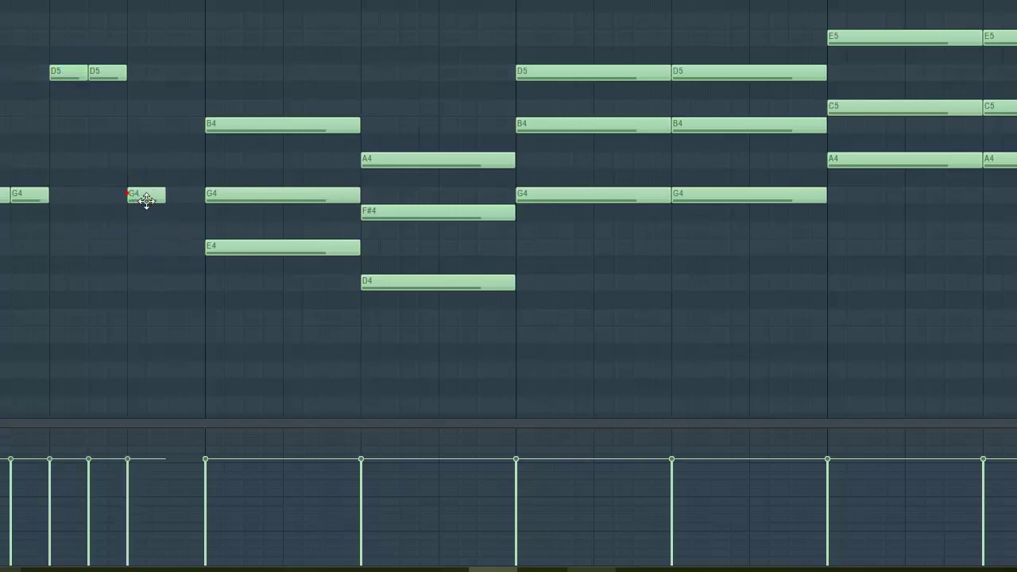
click(176, 199)
- Replace the first chord of bar 2 with a six-step E4 note followed by a two-step E4 note
click(241, 249)
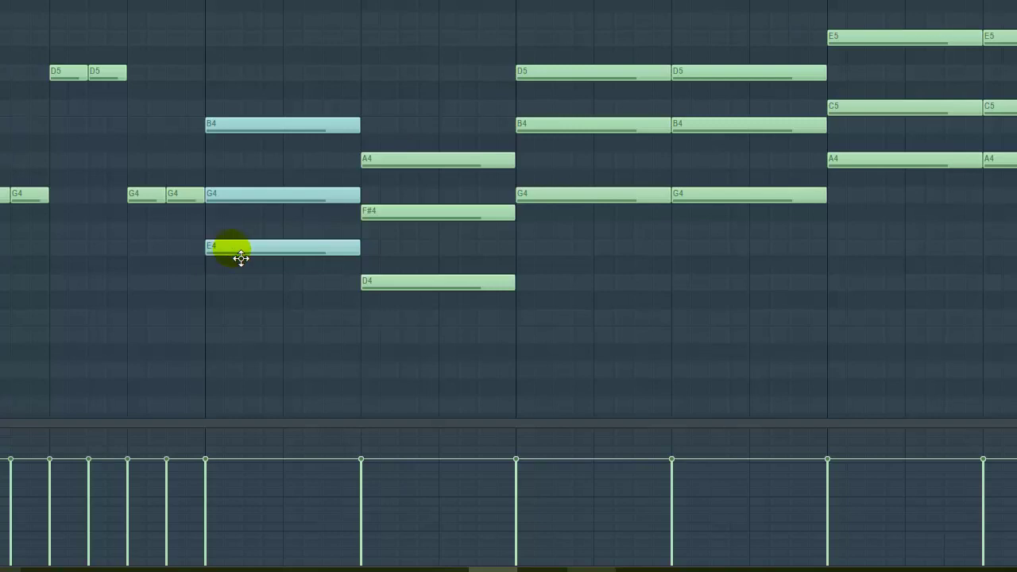
right_click(240, 257)
click(215, 250)
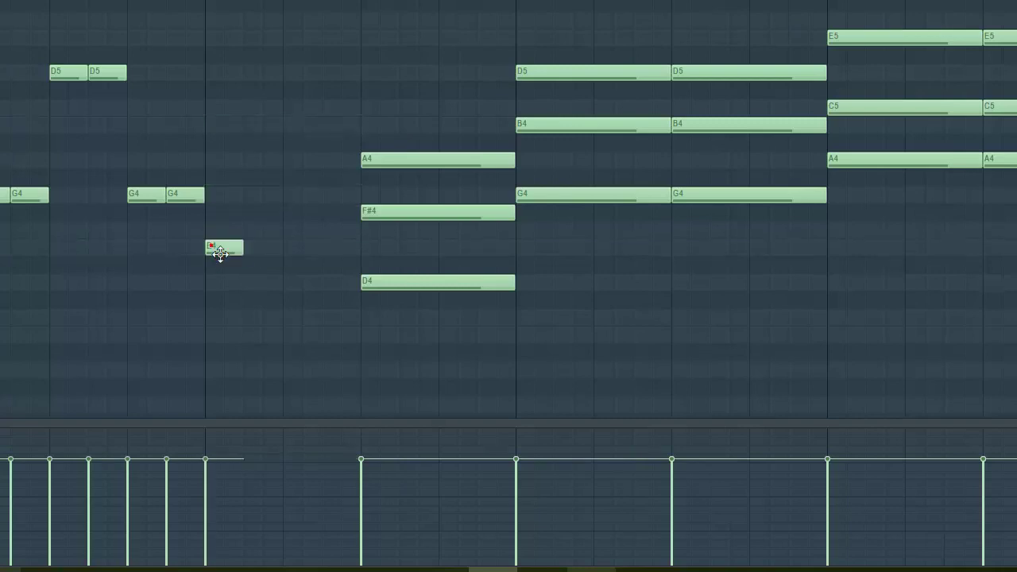
drag(252, 250, 328, 249)
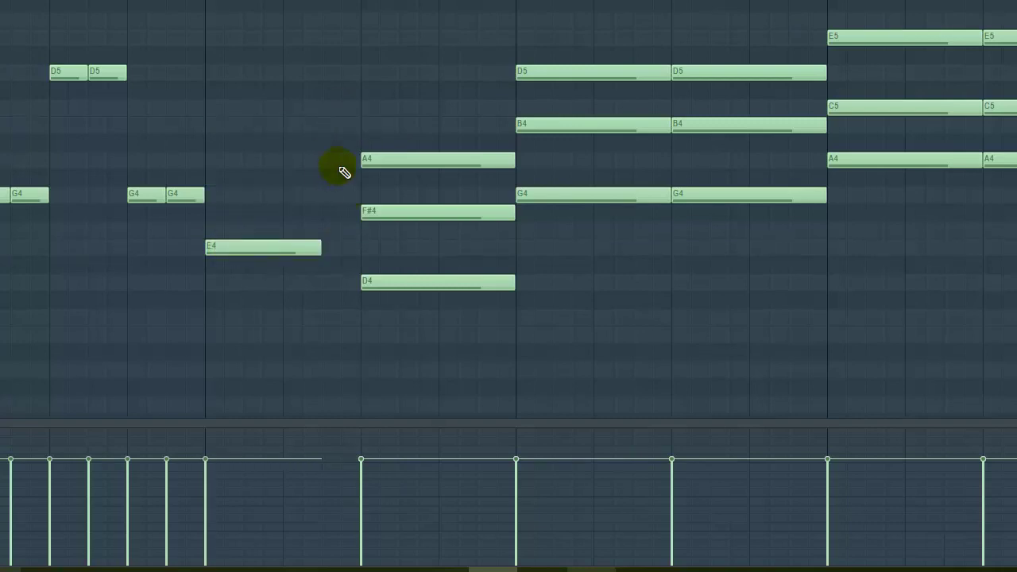
click(335, 248)
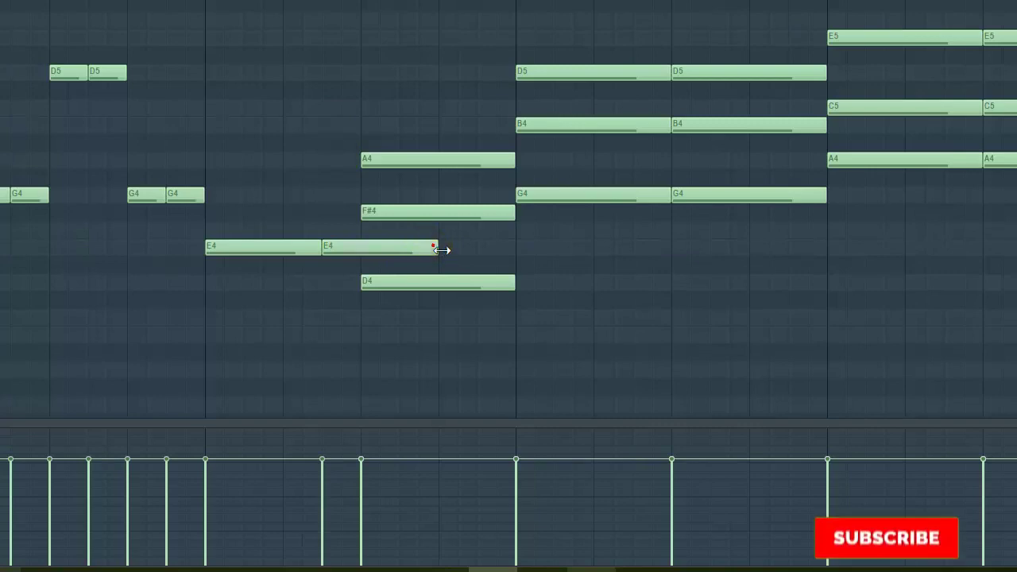
drag(438, 249, 361, 249)
- Replace the second chord of bar 2 with a six-step D4 note followed by a two-step D4 note
click(379, 283)
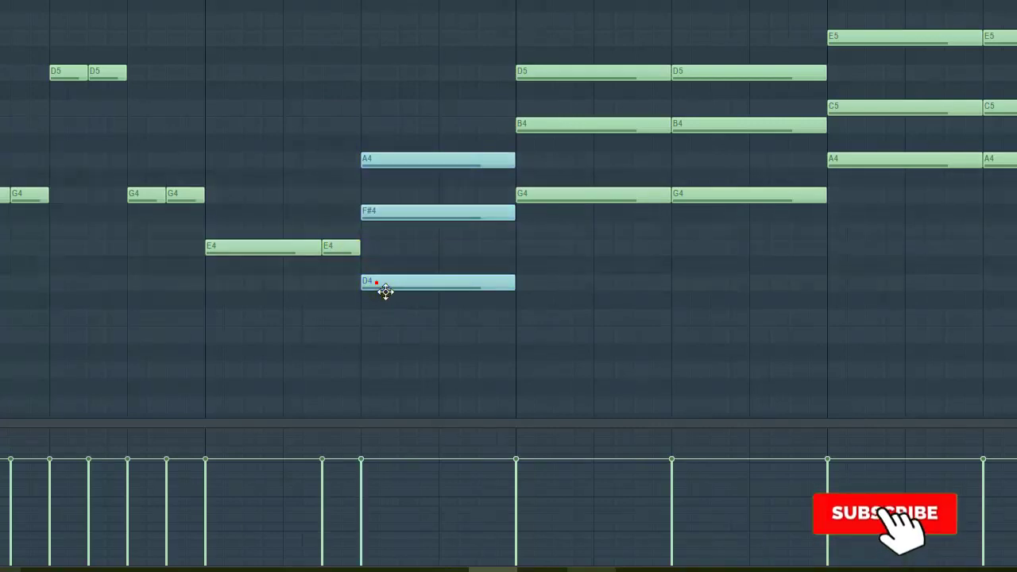
key(Delete)
click(373, 285)
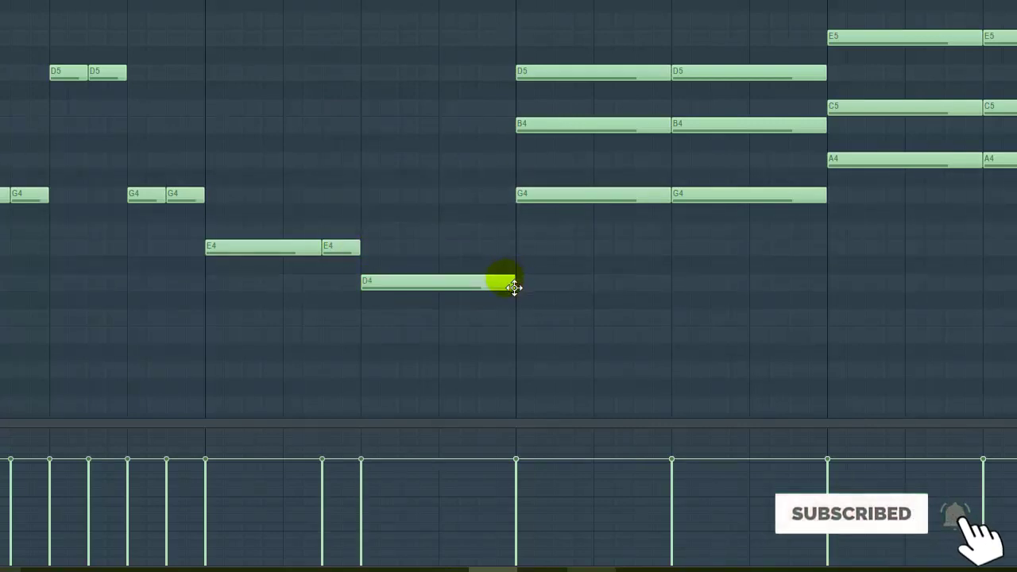
drag(509, 285, 484, 286)
click(487, 284)
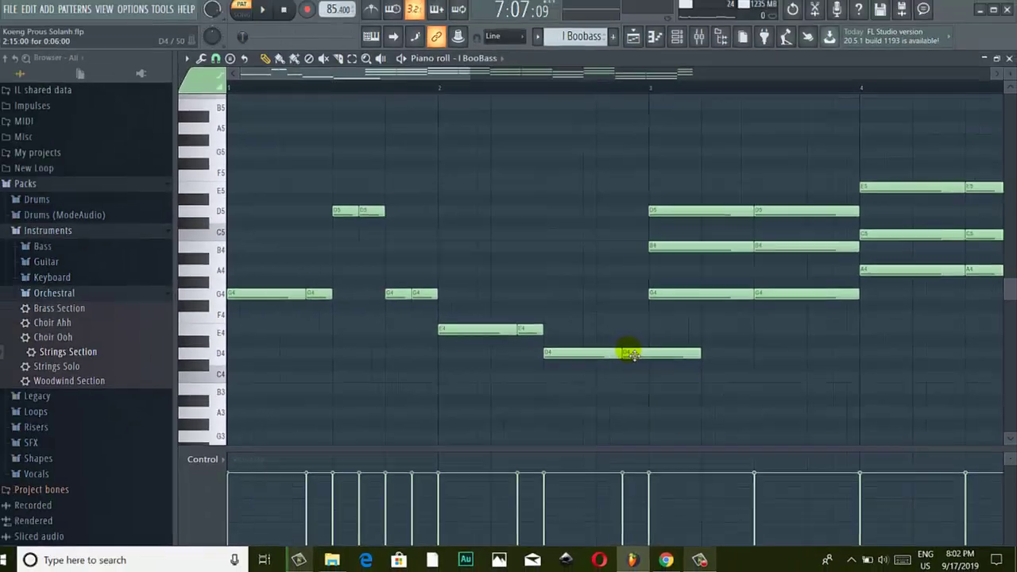
scroll(630, 354, down, 2)
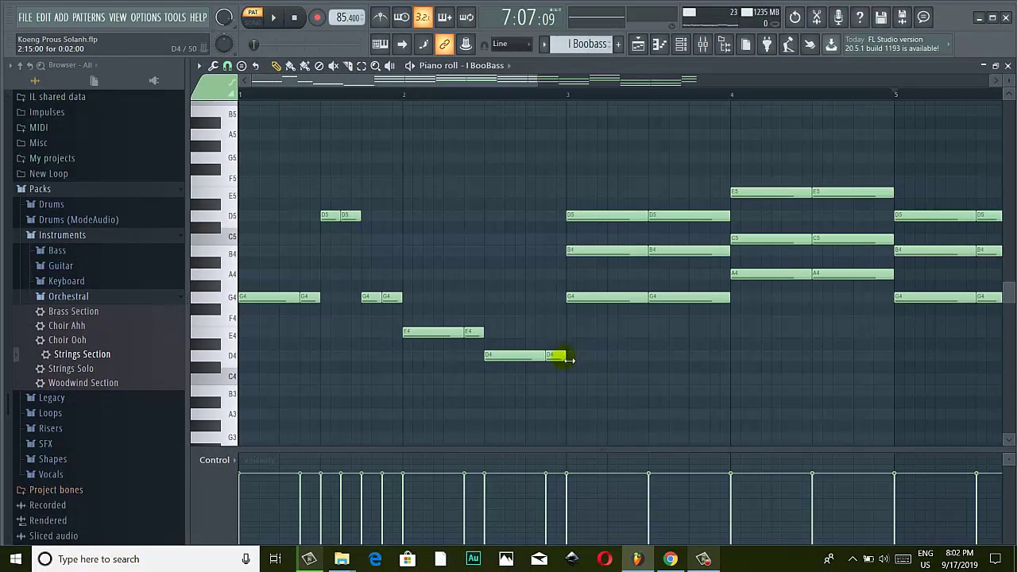
drag(569, 359, 566, 358)
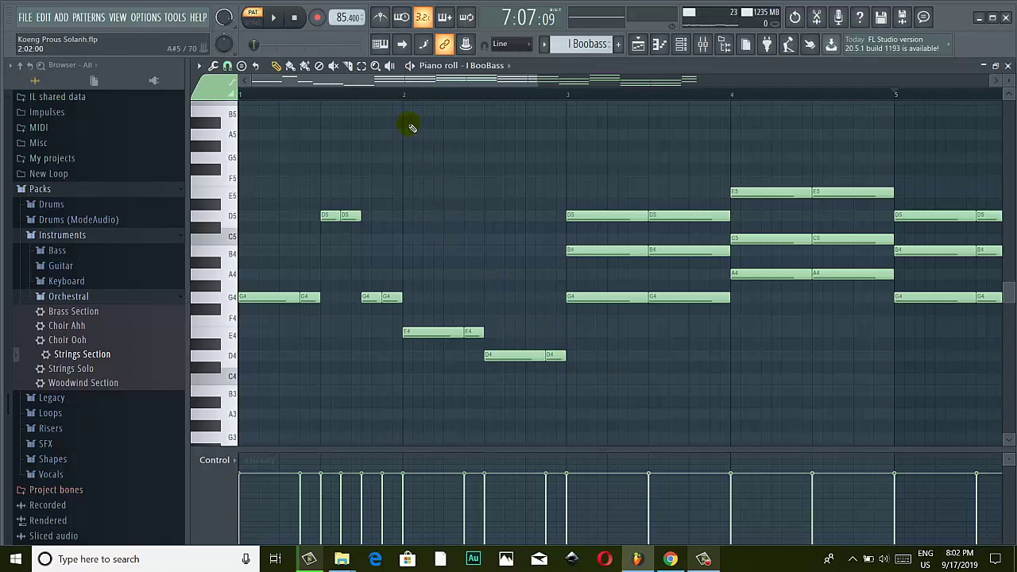
- Clear both chords from bar 3, placing a two-step D5 in its second half and a long G4 at the bar's start
right_click(689, 299)
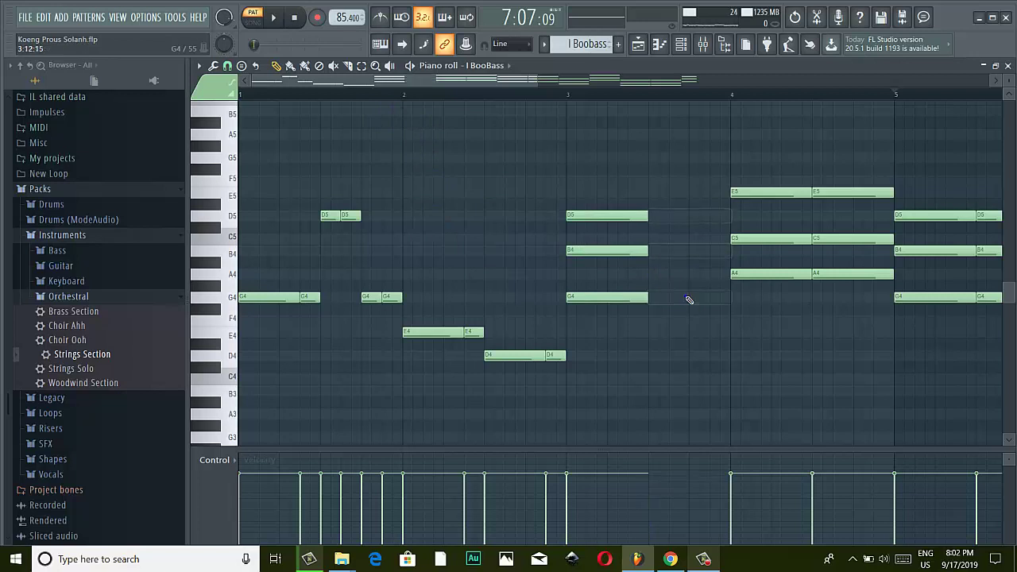
click(660, 217)
right_click(624, 299)
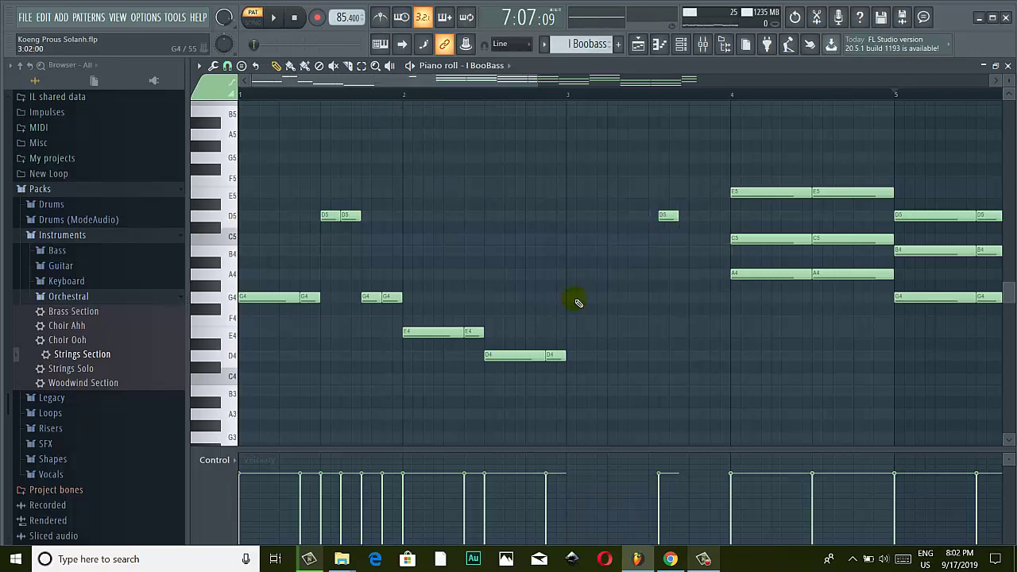
click(575, 299)
drag(576, 302, 642, 298)
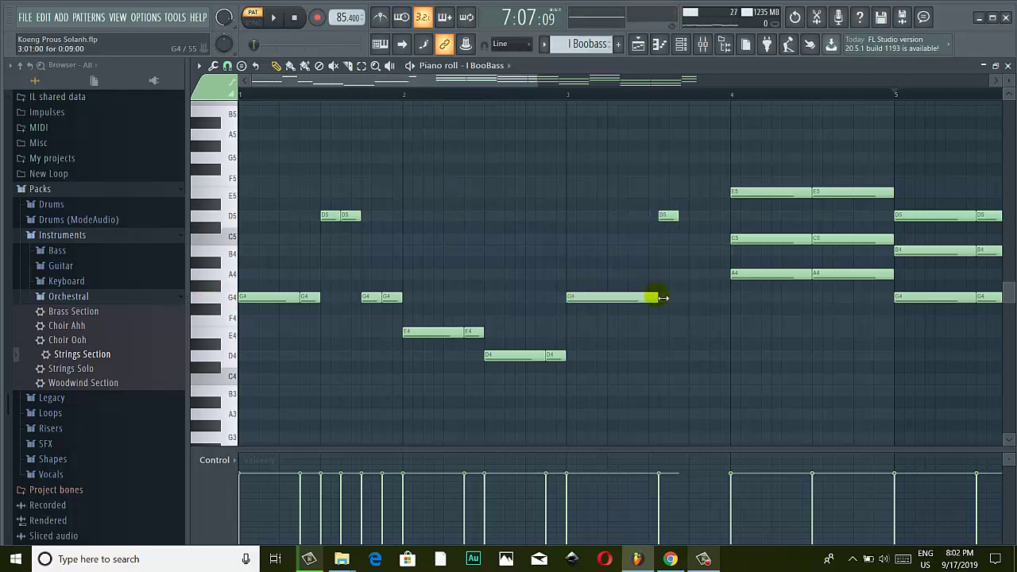
- Make the first G4 of bar 3 six steps long and follow it directly with a two-step G4
drag(664, 217, 676, 217)
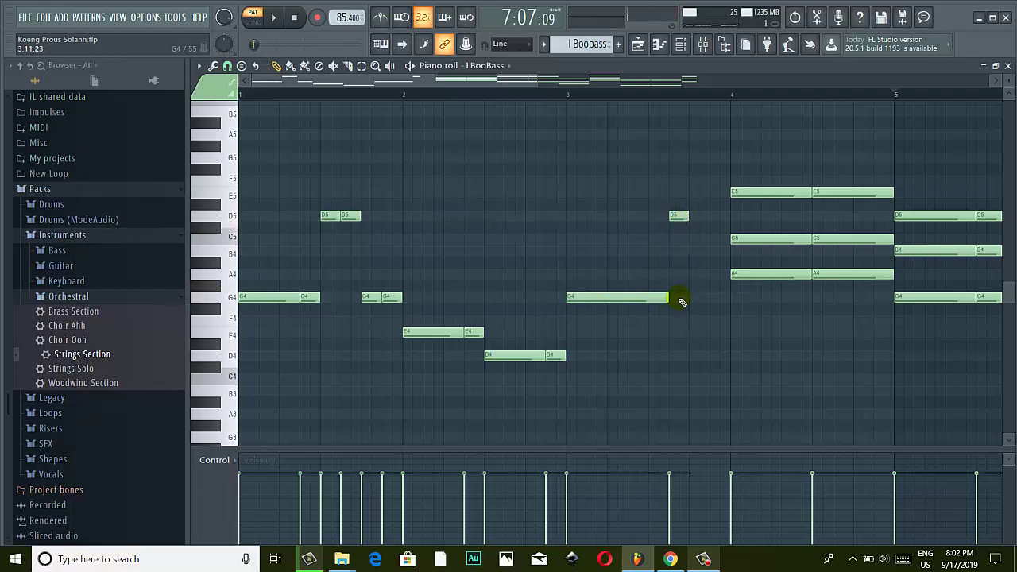
click(688, 298)
drag(688, 298, 677, 297)
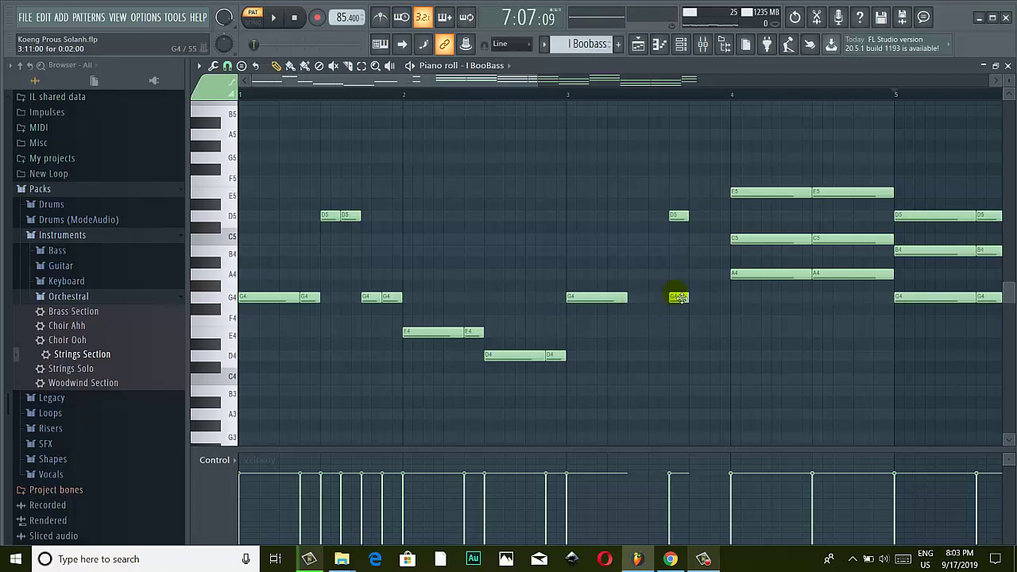
drag(680, 298, 638, 298)
- Complete the second half of bar 3 with two adjacent two-step D5 notes followed by two two-step G4 notes
click(664, 217)
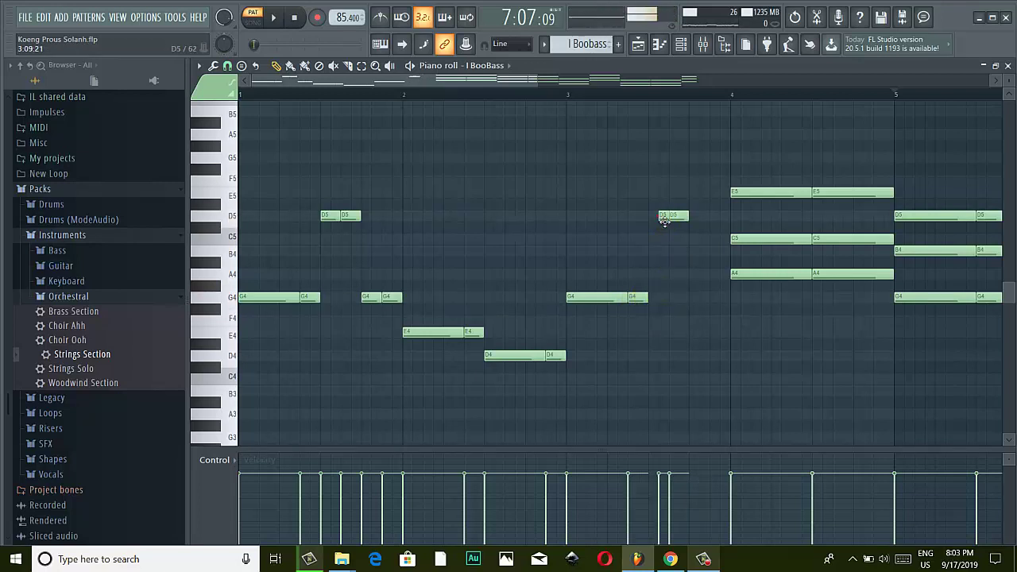
drag(664, 217, 653, 217)
click(697, 299)
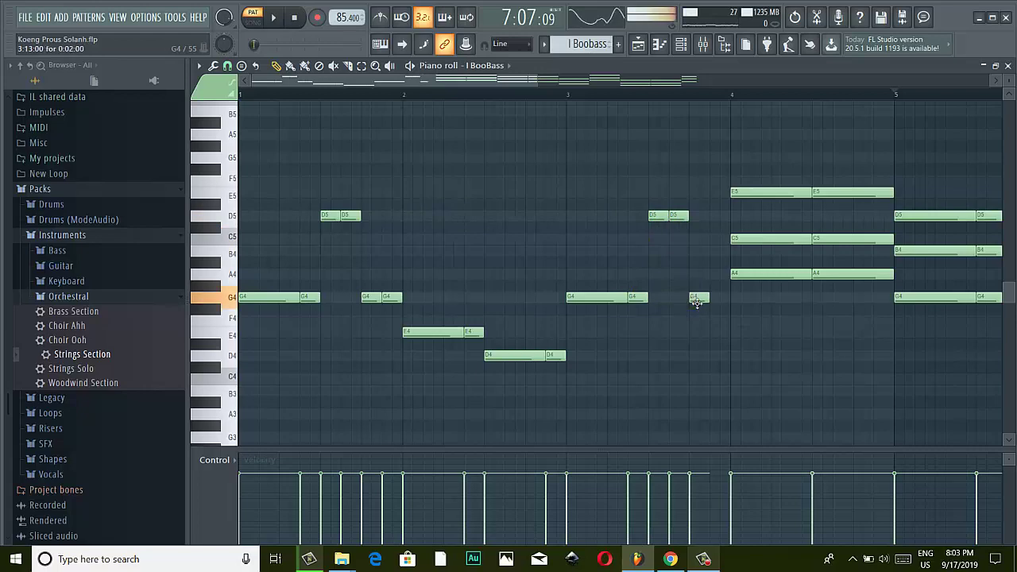
mouse_move(707, 299)
mouse_down()
mouse_move(756, 298)
mouse_move(718, 302)
mouse_move(726, 296)
mouse_up()
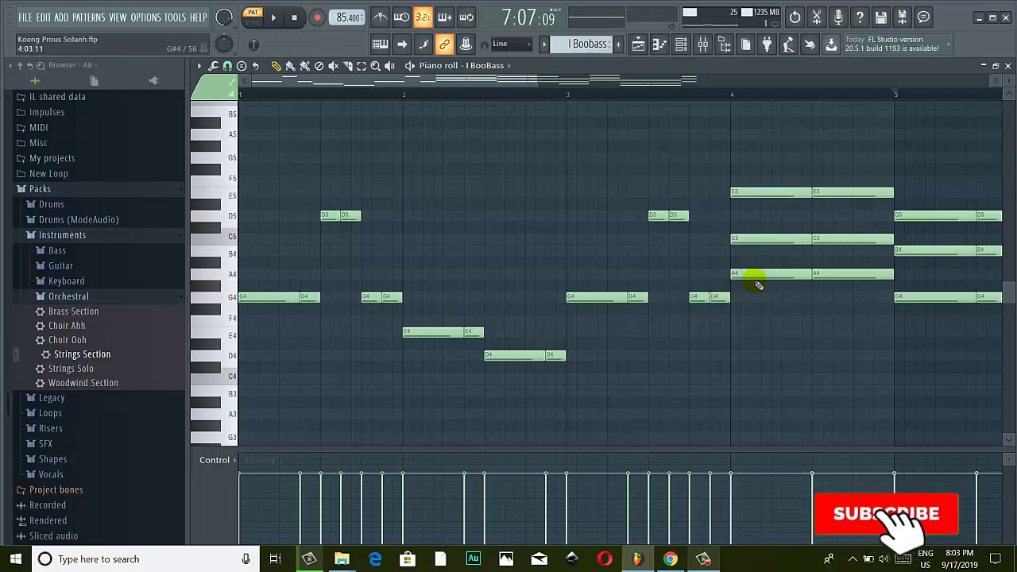
- Clear both chords from bar 4 and place a two-step E5 note in the bar's second half
scroll(747, 284, down, 2)
right_click(654, 273)
right_click(648, 239)
right_click(644, 192)
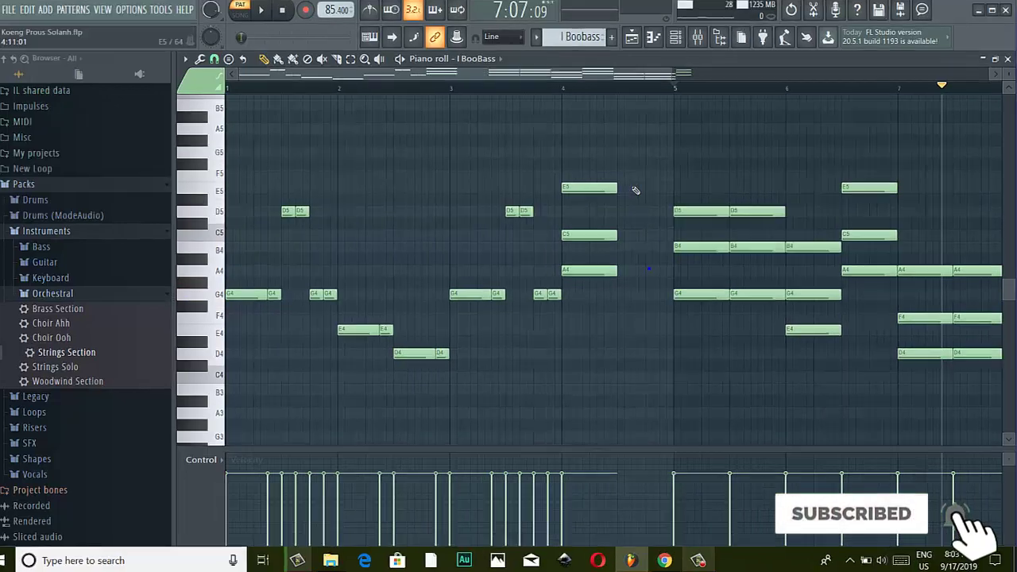
click(636, 189)
right_click(582, 270)
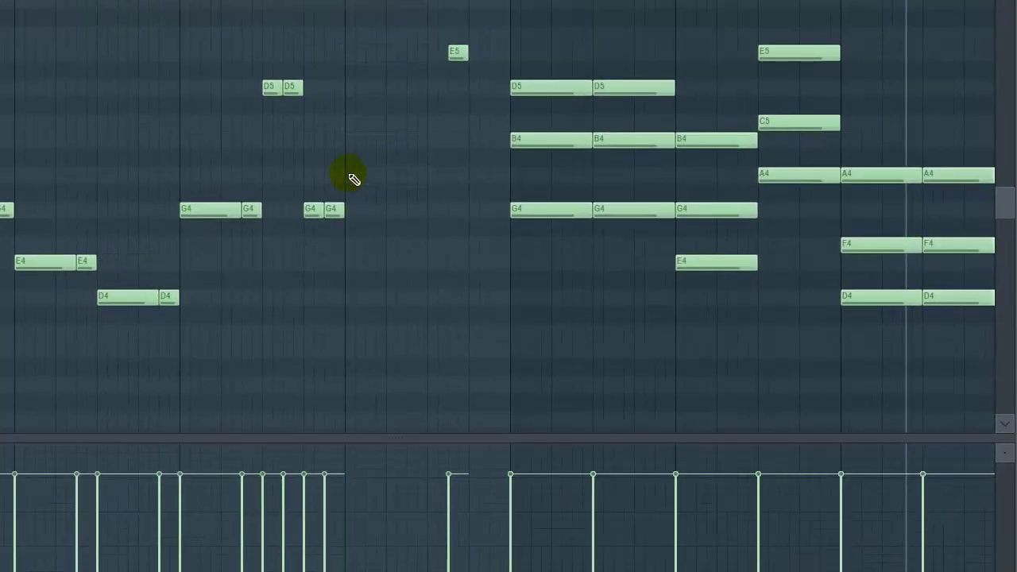
- Add a six-step A4 note at the start of bar 4, followed by a two-step A4 note
click(350, 174)
drag(367, 174, 412, 173)
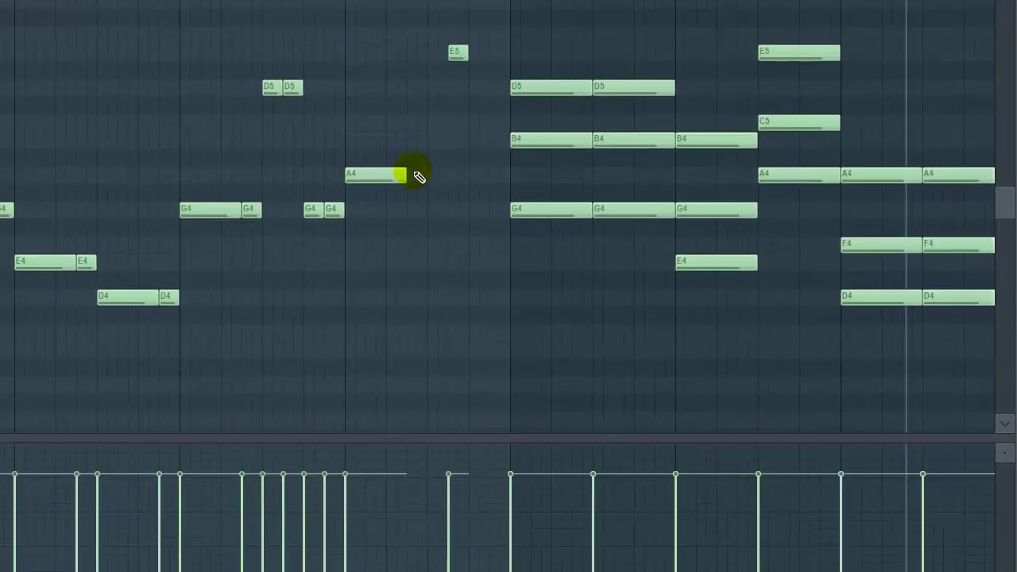
click(414, 174)
right_click(429, 173)
click(437, 174)
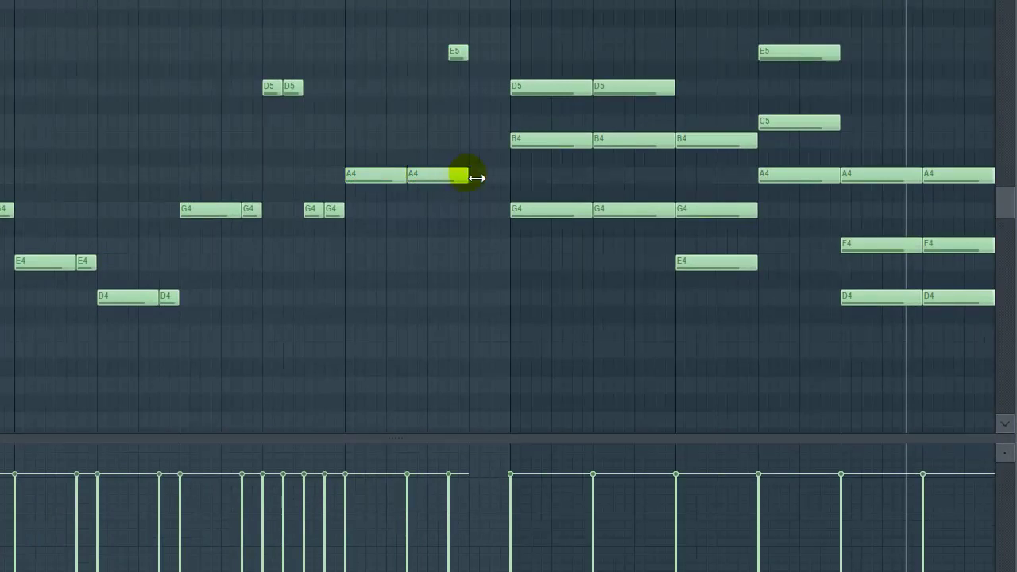
drag(477, 177, 436, 175)
- Complete the second half of bar 4 with two adjacent two-step E5 notes followed by two two-step A4 notes
drag(462, 54, 450, 69)
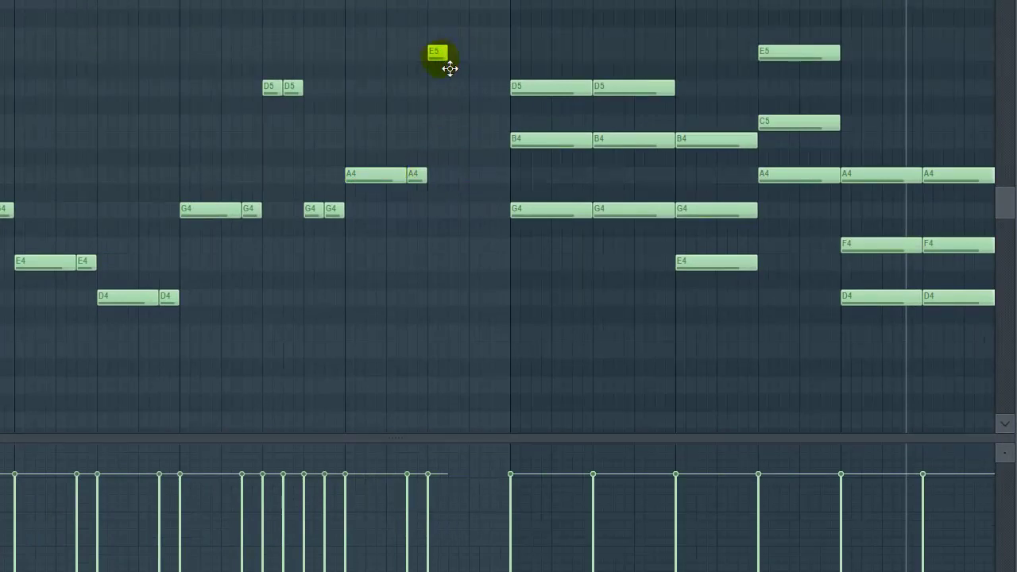
click(459, 52)
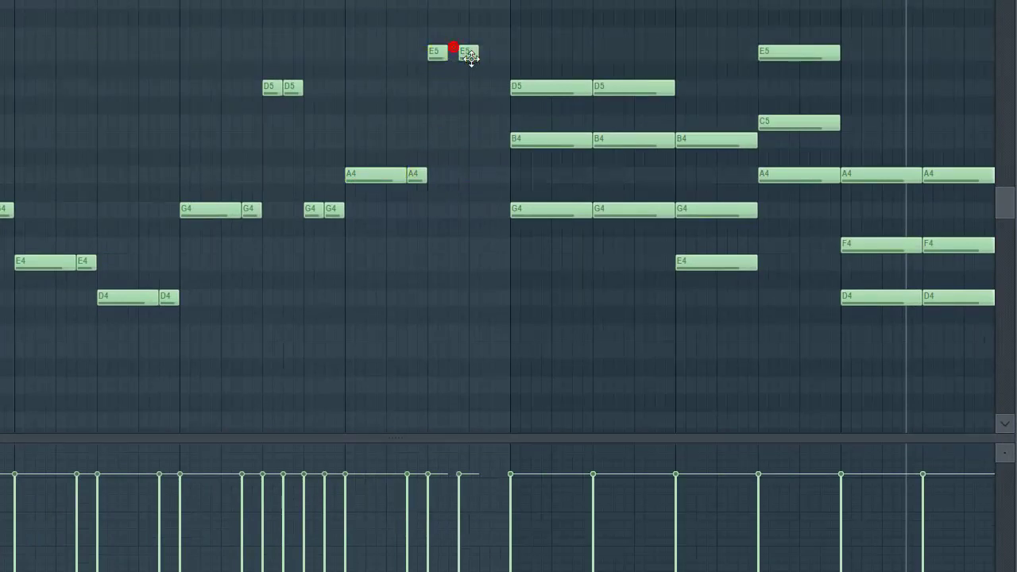
click(486, 174)
mouse_move(486, 175)
mouse_down()
mouse_move(476, 175)
mouse_move(498, 177)
mouse_up()
click(509, 176)
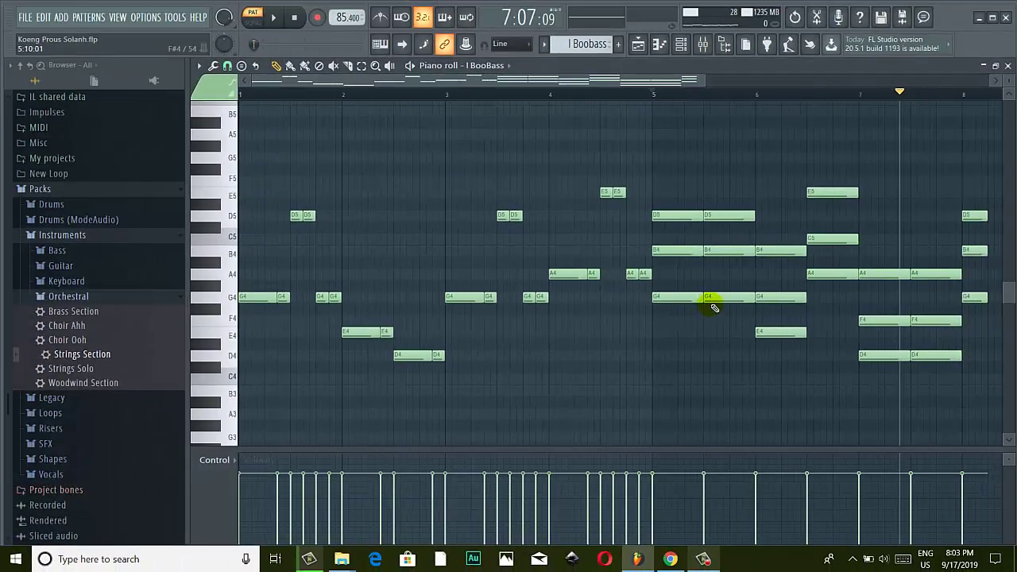
click(727, 301)
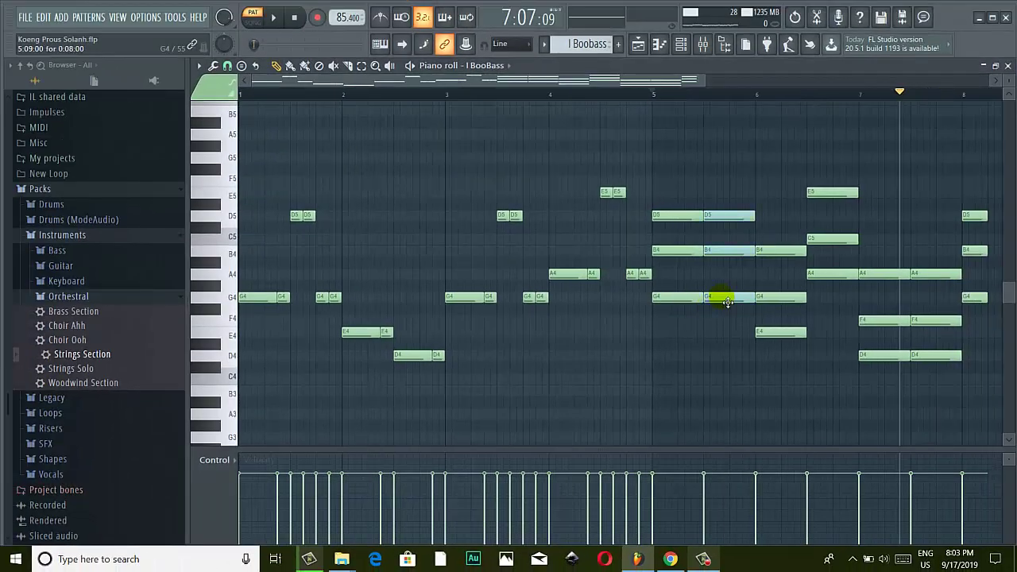
click(703, 559)
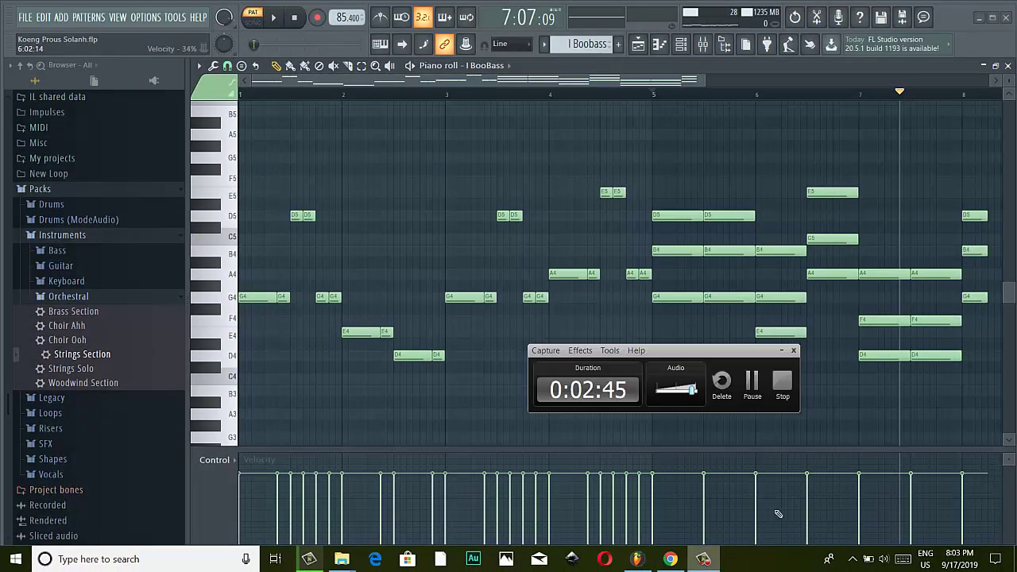
click(757, 399)
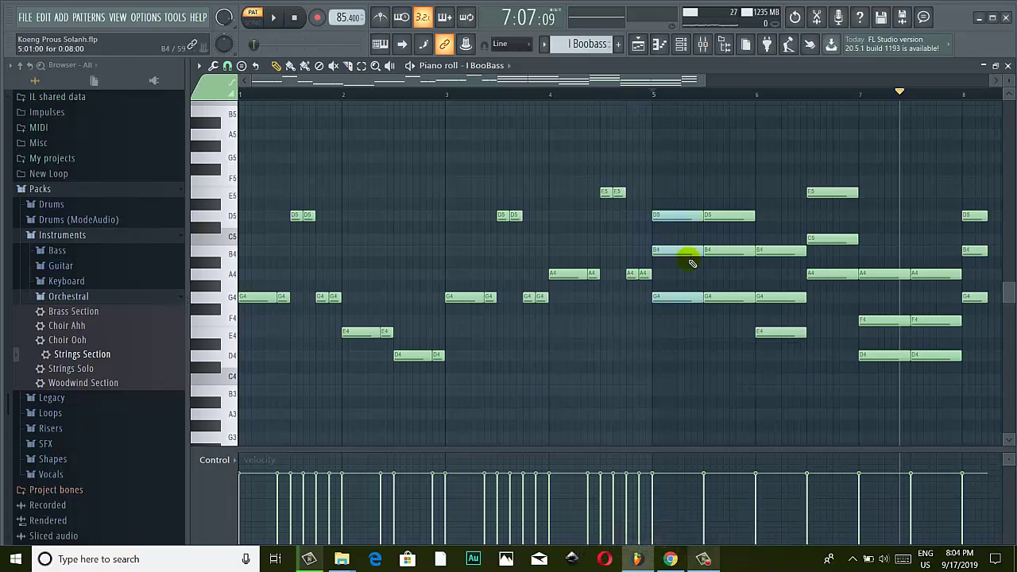
- Clear both chords from bar 5 and place a two-step D5 note in the bar's second half
click(732, 252)
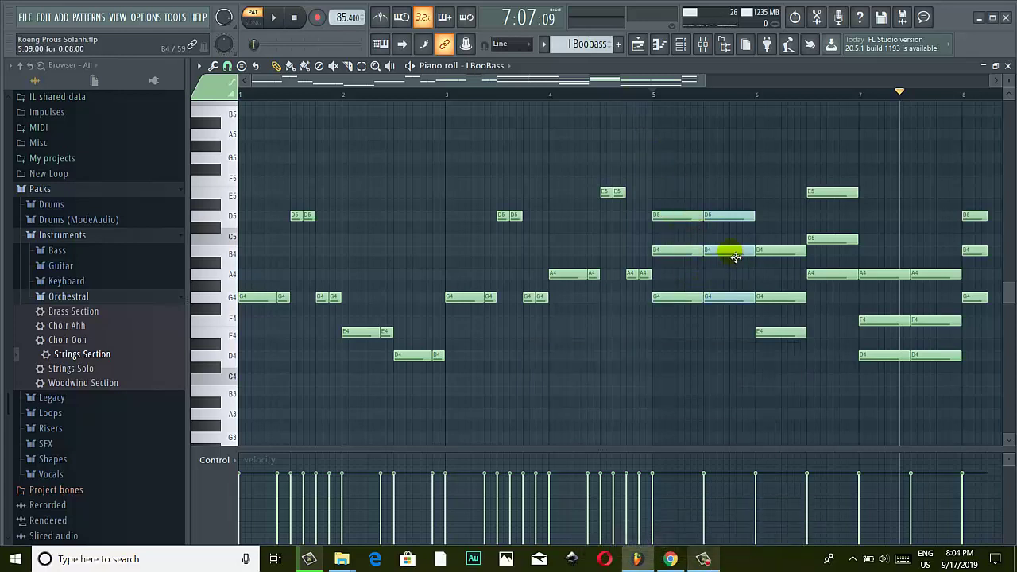
drag(736, 252, 684, 253)
click(711, 215)
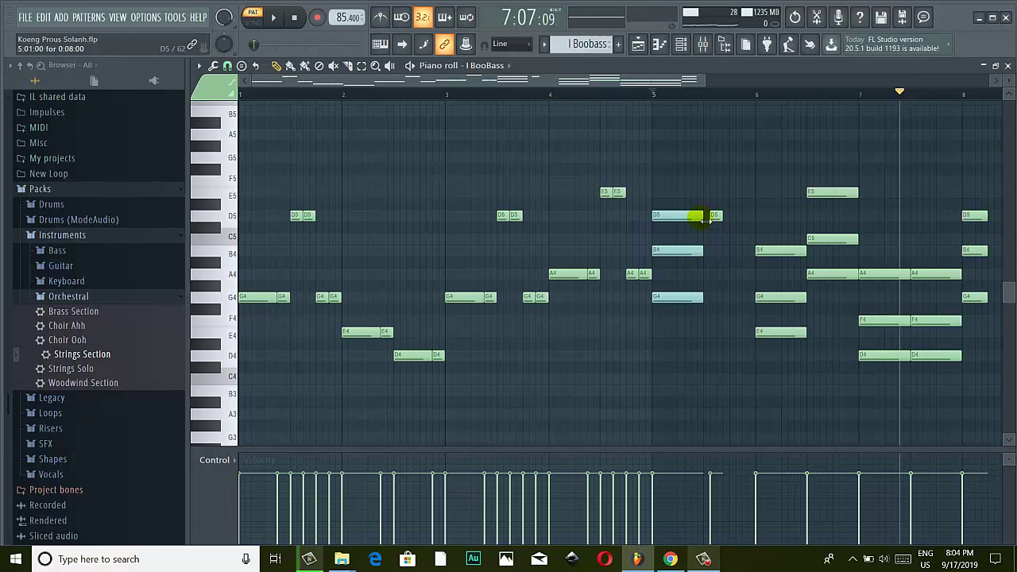
right_click(676, 305)
- Fill bar 5 with a six-step G4, a two-step G4, two two-step D5 notes and two two-step G4 notes
click(658, 298)
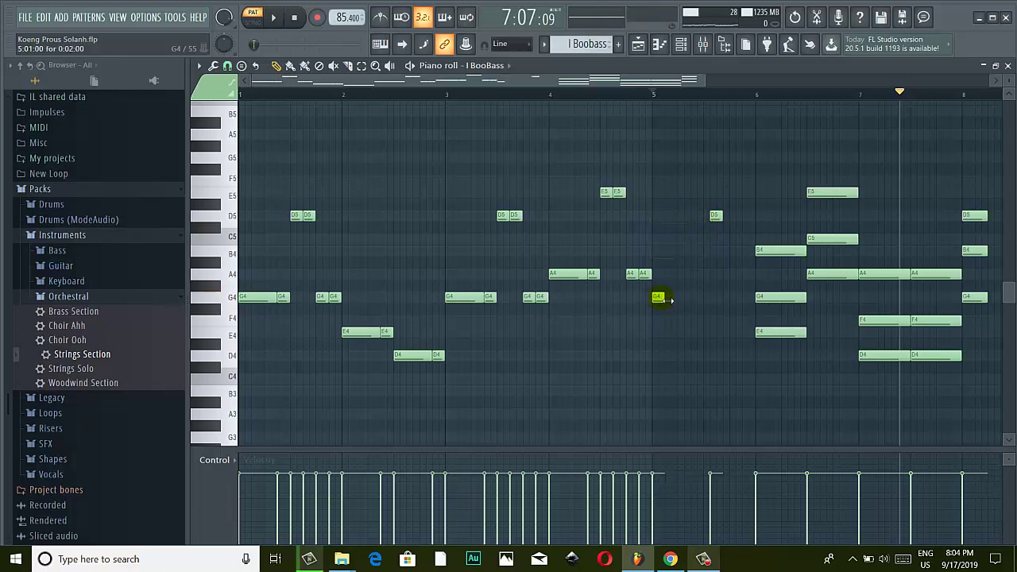
click(696, 298)
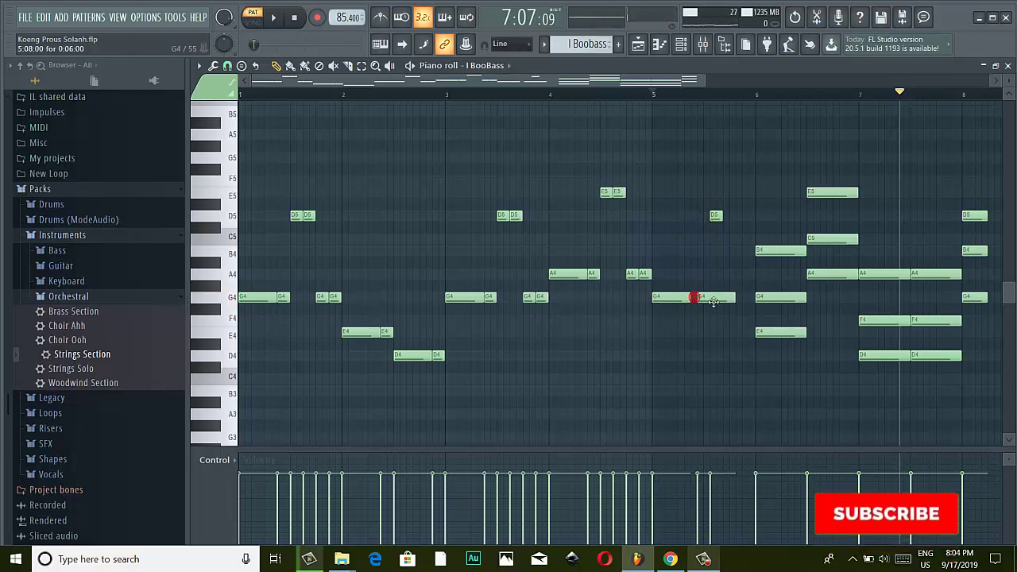
drag(724, 298, 704, 298)
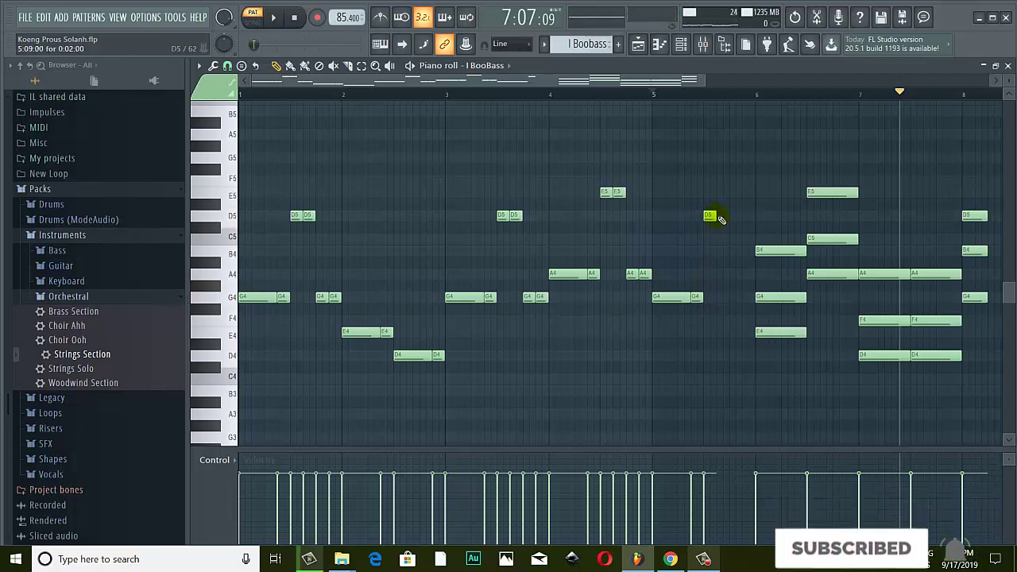
drag(714, 217, 728, 224)
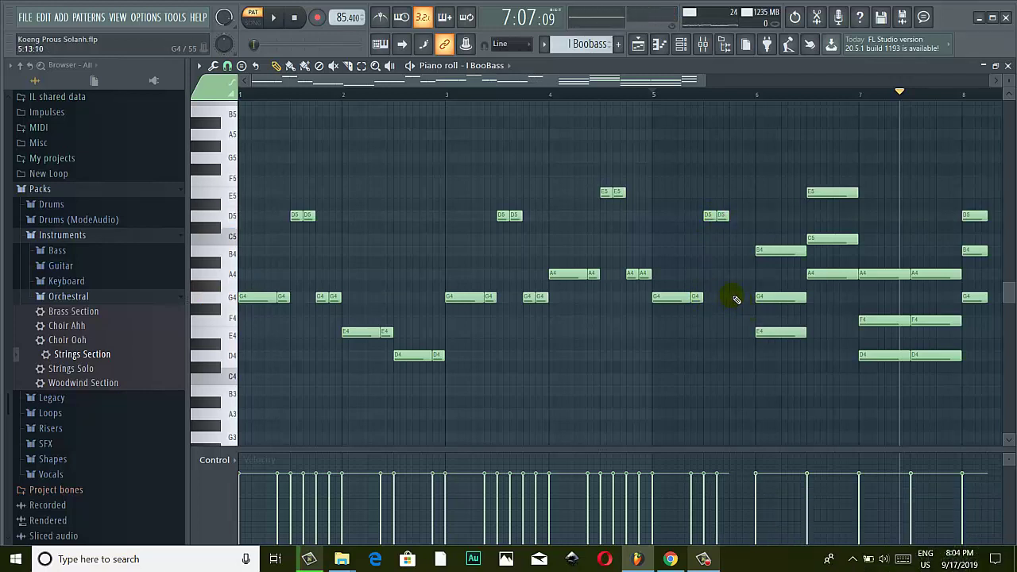
drag(729, 296, 744, 297)
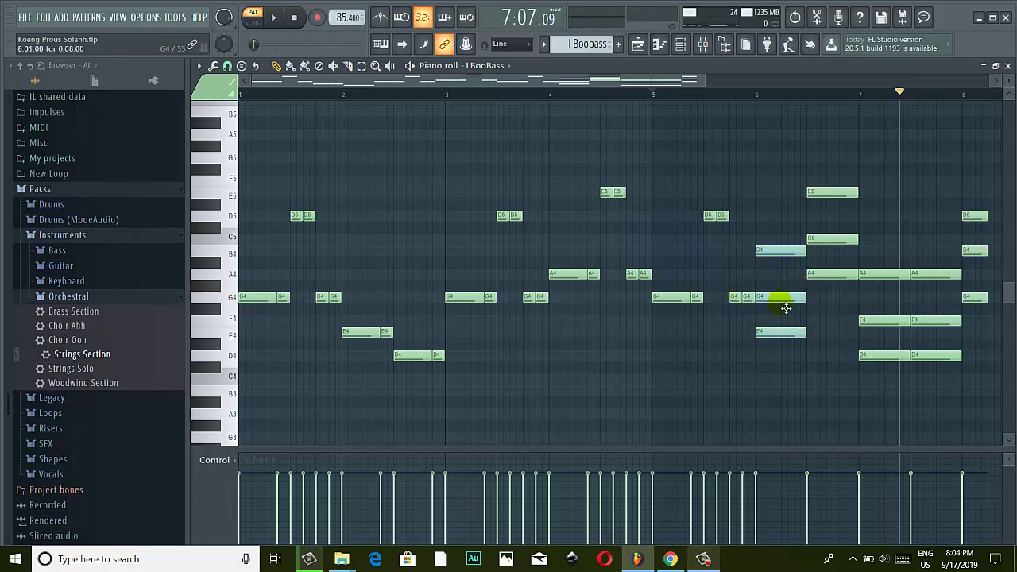
- Replace the first chord of bar 6 with a six-step E4 note followed by a two-step E4 note
click(785, 308)
scroll(783, 328, down, 2)
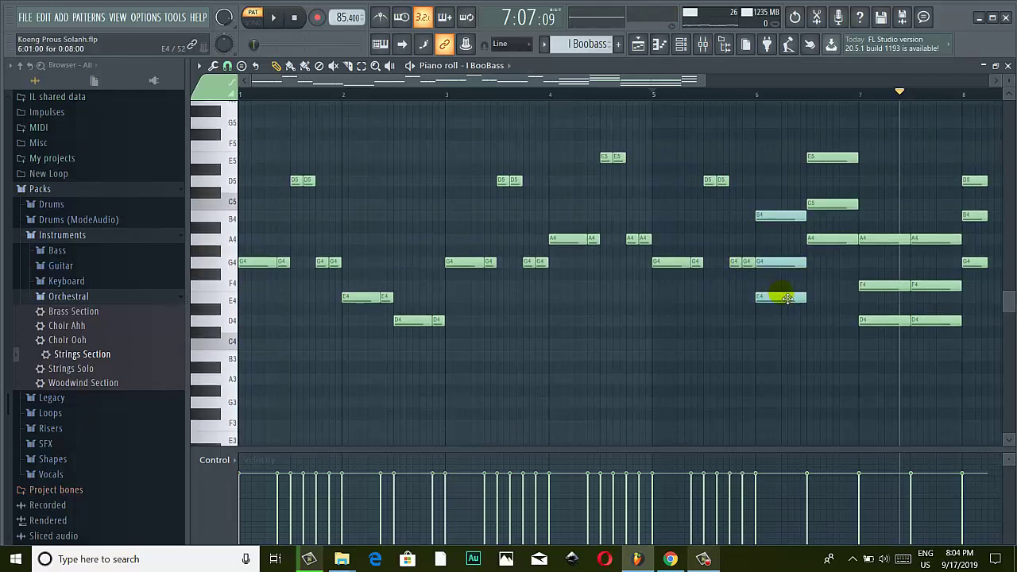
key(Delete)
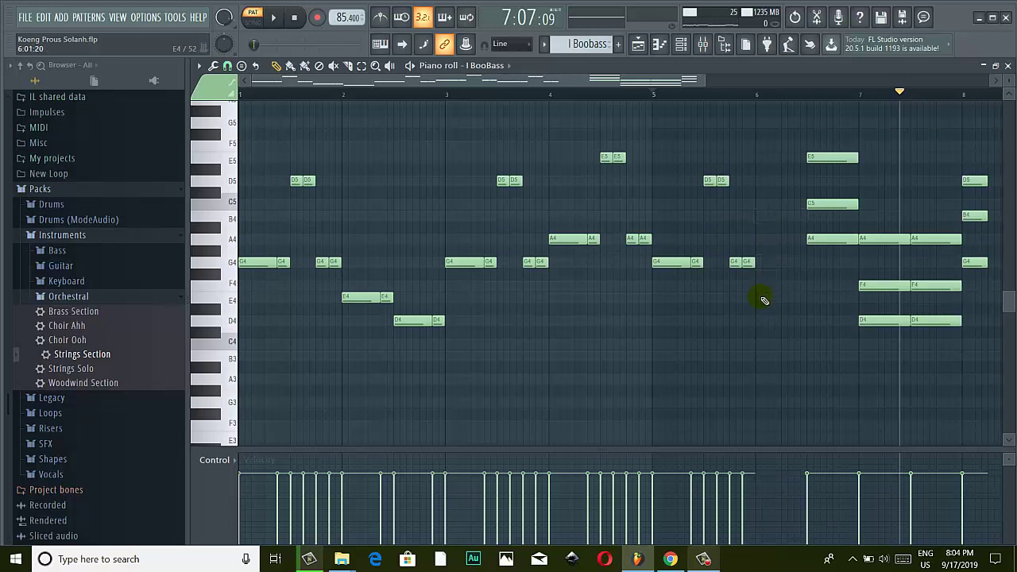
click(763, 301)
click(806, 300)
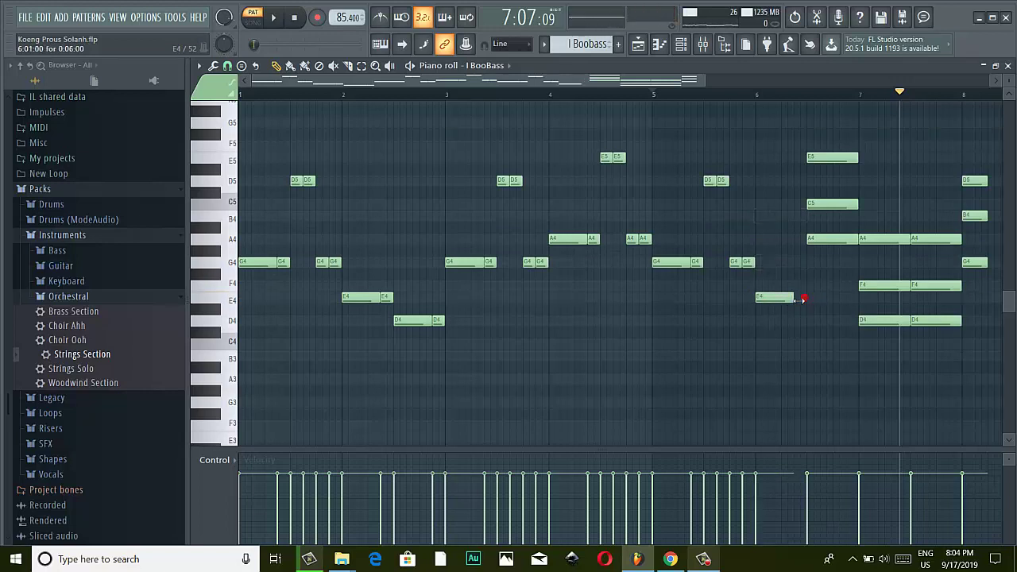
click(799, 299)
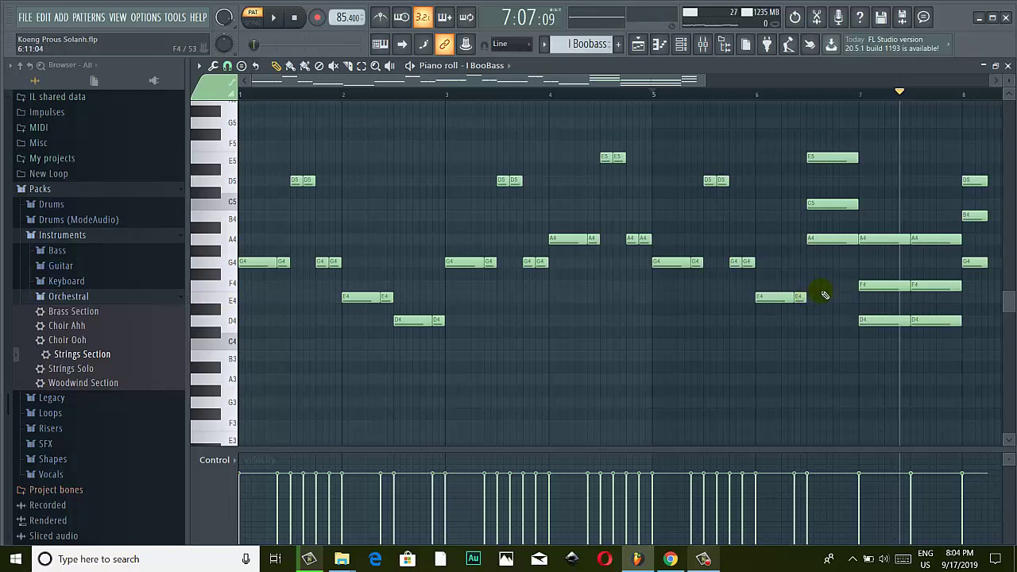
- Replace the second chord of bar 6 with a six-step A4 note followed by a two-step A4 note
click(814, 240)
scroll(815, 241, up, 1)
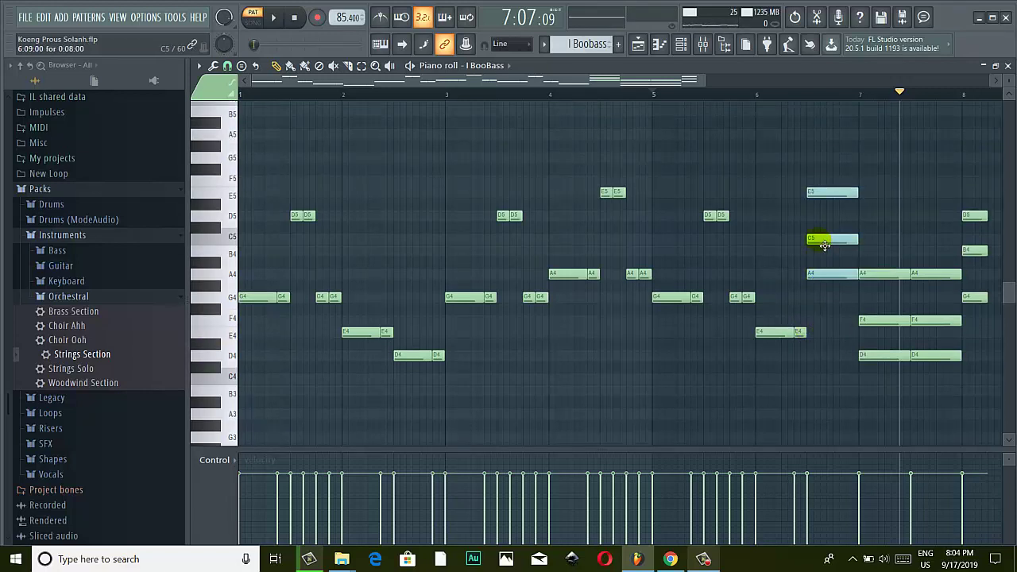
click(862, 206)
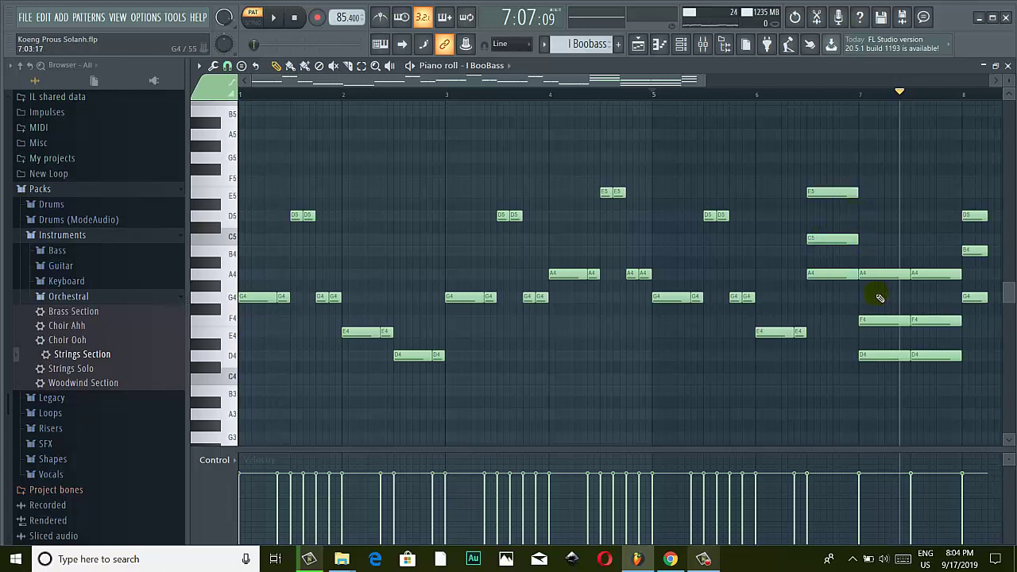
right_click(824, 276)
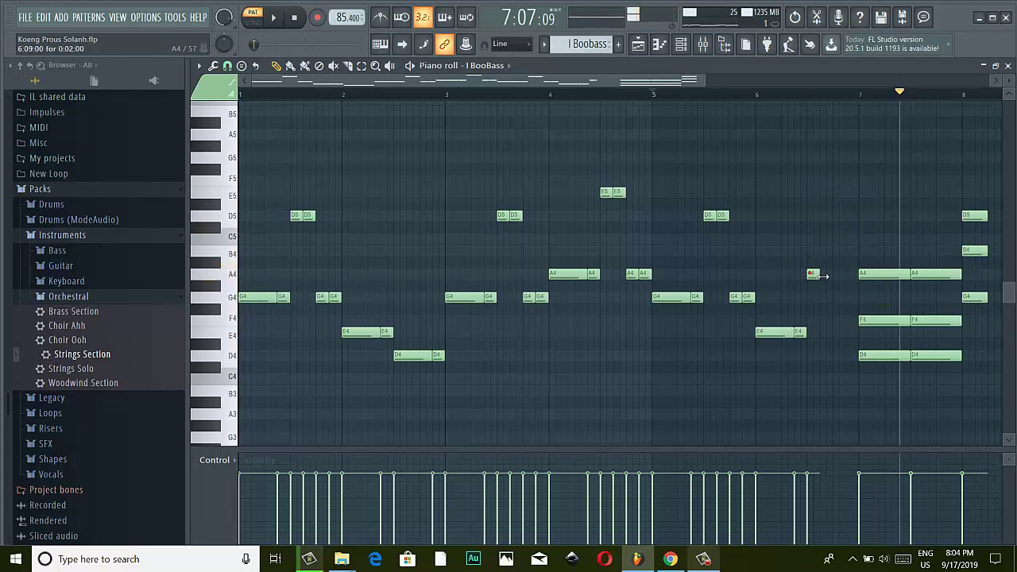
click(814, 277)
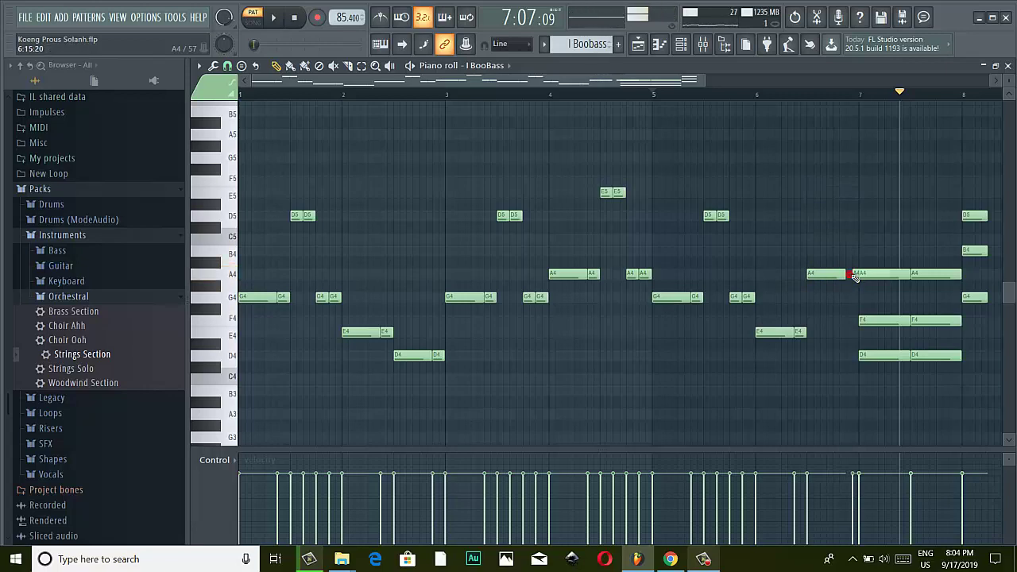
click(856, 277)
click(851, 275)
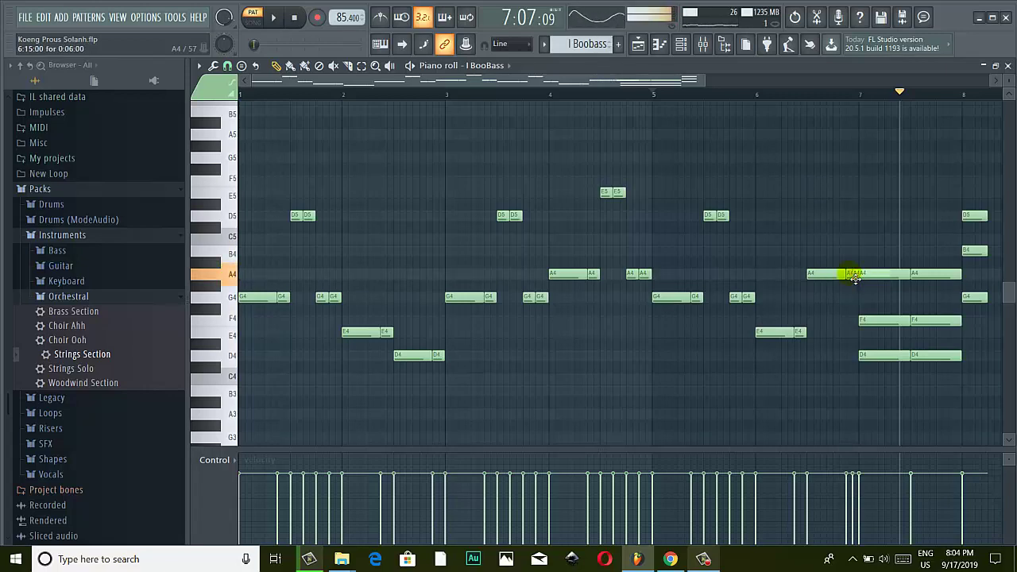
scroll(857, 276, up, 3)
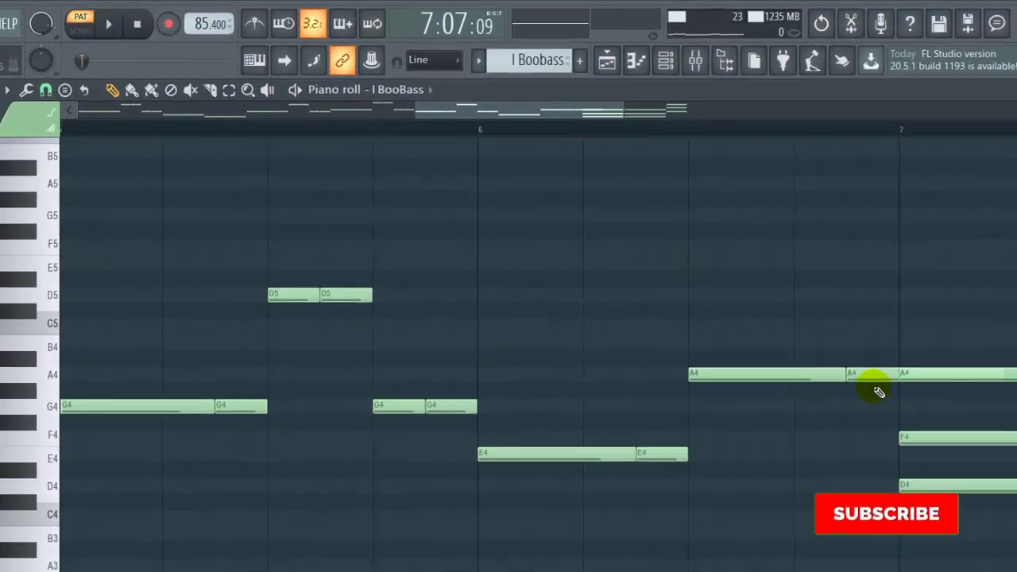
- Play back the pattern from the start of bar 6 to check its new E4 and A4 notes
drag(840, 276, 839, 251)
drag(959, 391, 880, 416)
ctrl+scroll(627, 367, down, 5)
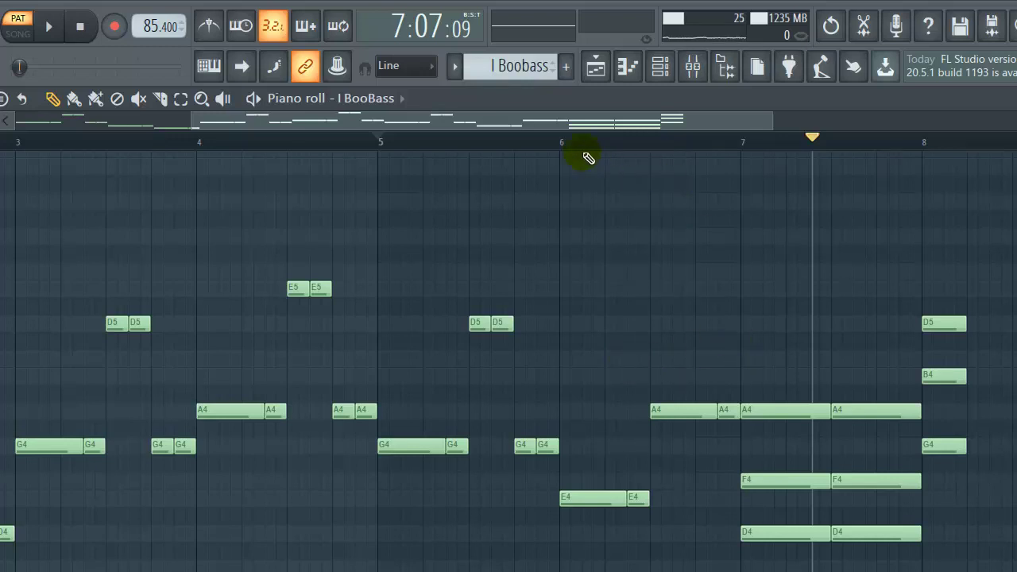
click(566, 147)
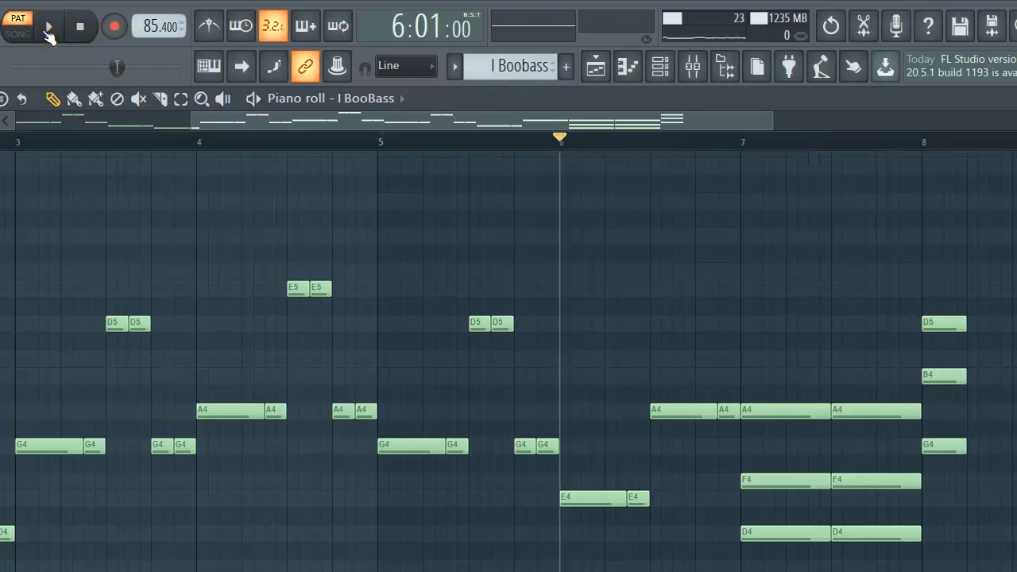
click(46, 27)
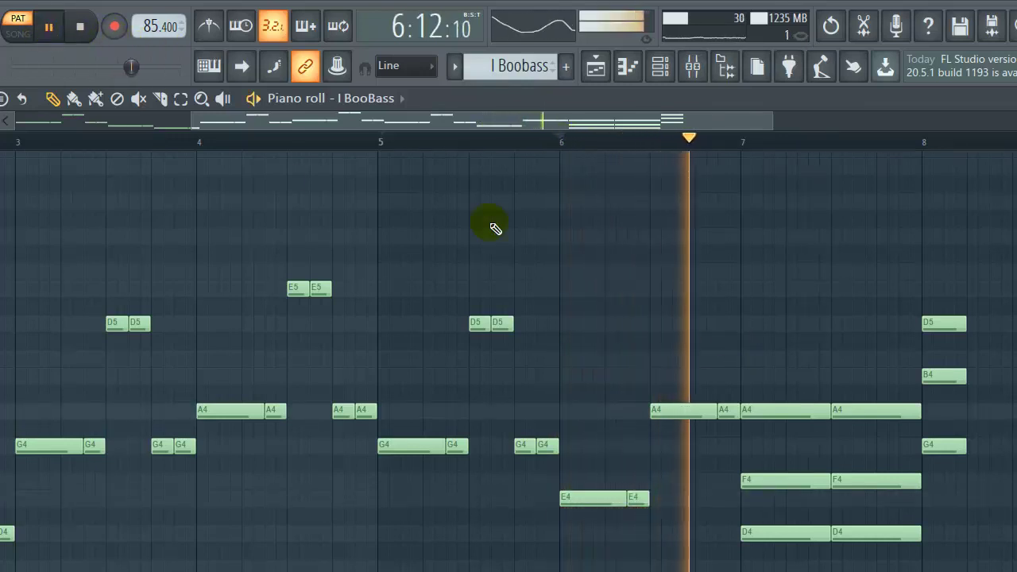
click(47, 28)
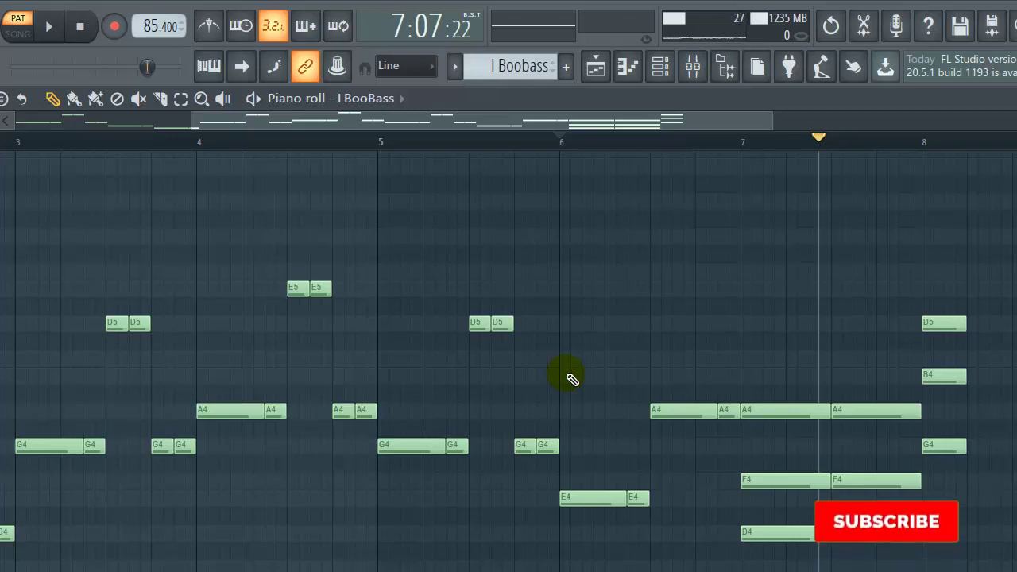
- Delete the second chord of bar 7 and place a two-step A4 note in the bar's second half
drag(672, 125, 652, 127)
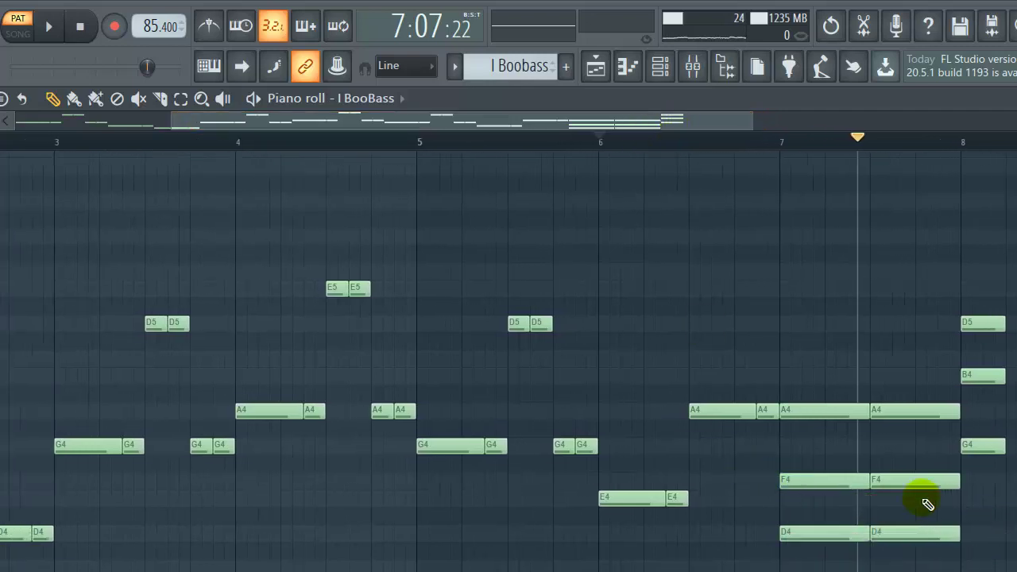
click(917, 540)
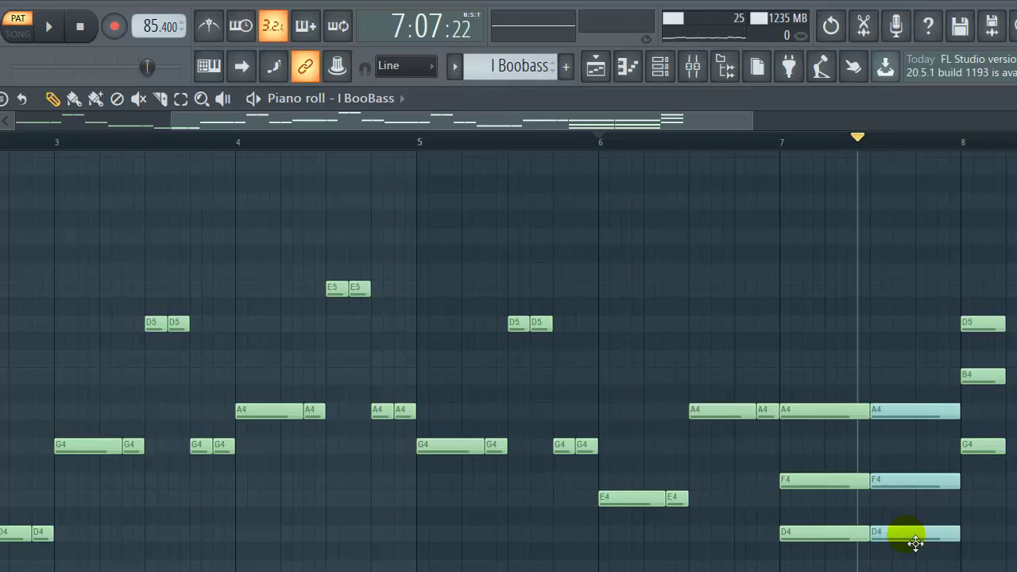
scroll(913, 540, down, 3)
click(922, 453)
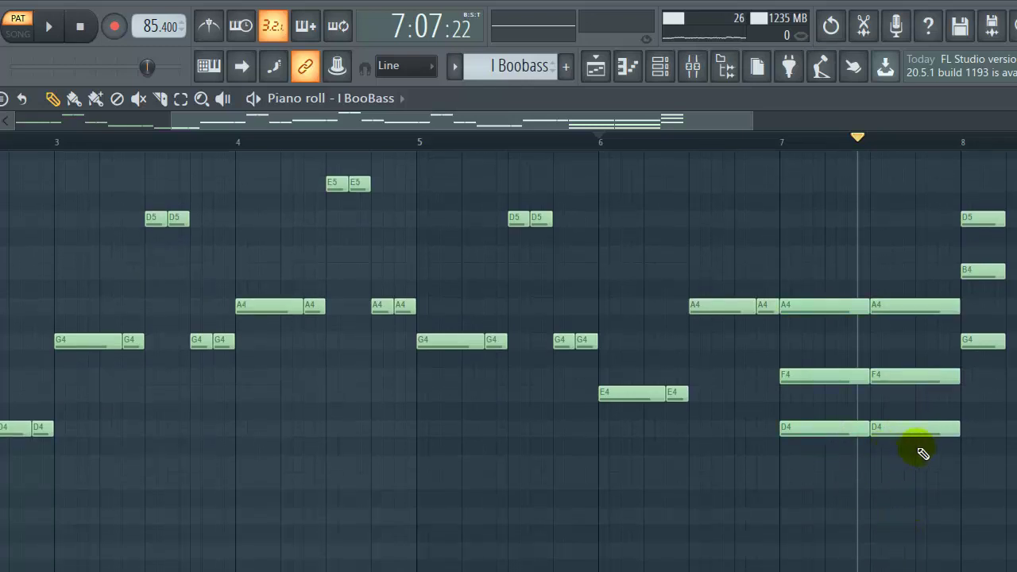
click(912, 439)
right_click(912, 439)
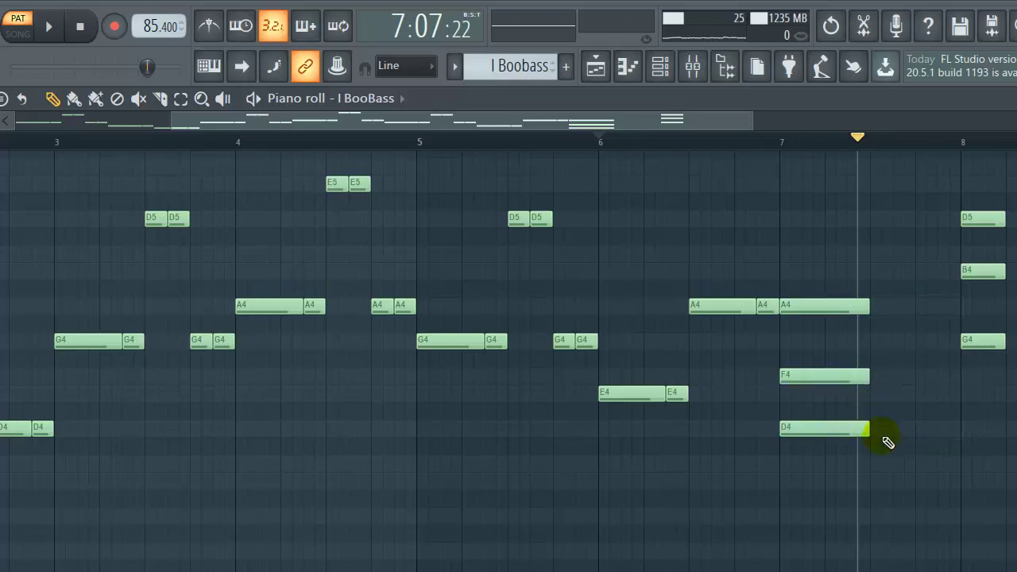
click(894, 310)
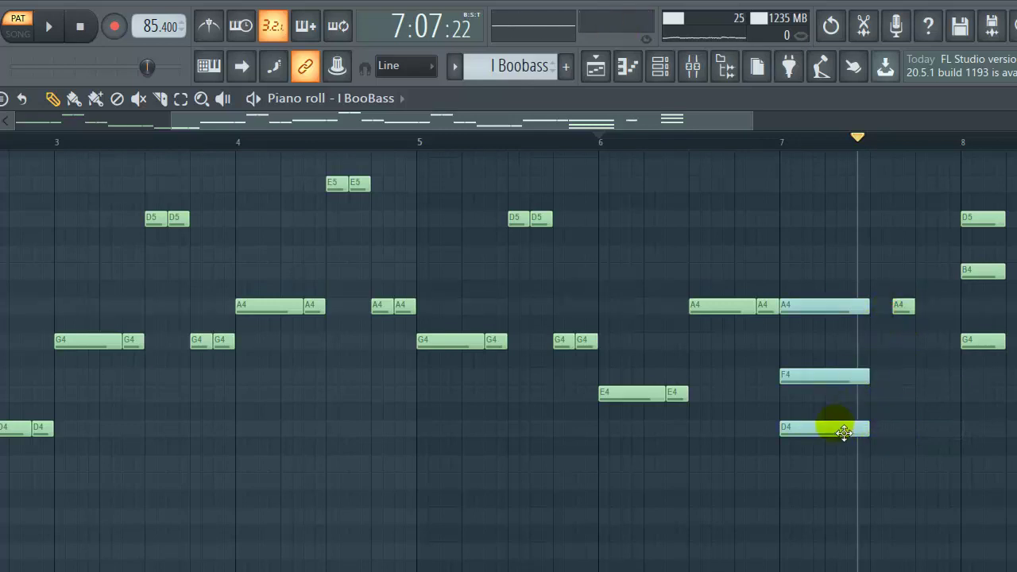
- Replace the first chord of bar 7 with a six-step D4 note followed by a two-step D4 note
right_click(839, 432)
click(784, 429)
drag(796, 430, 851, 434)
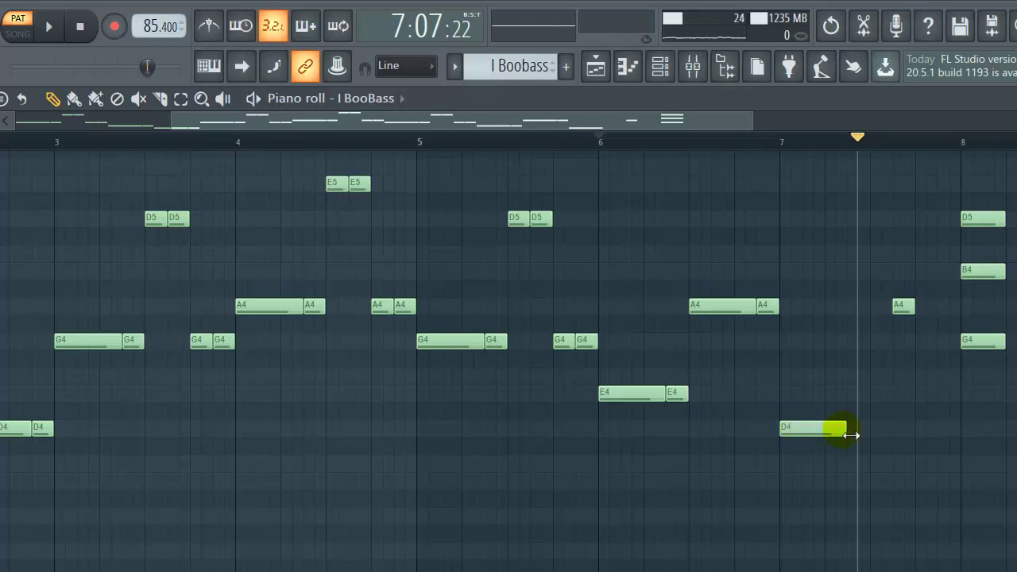
click(856, 430)
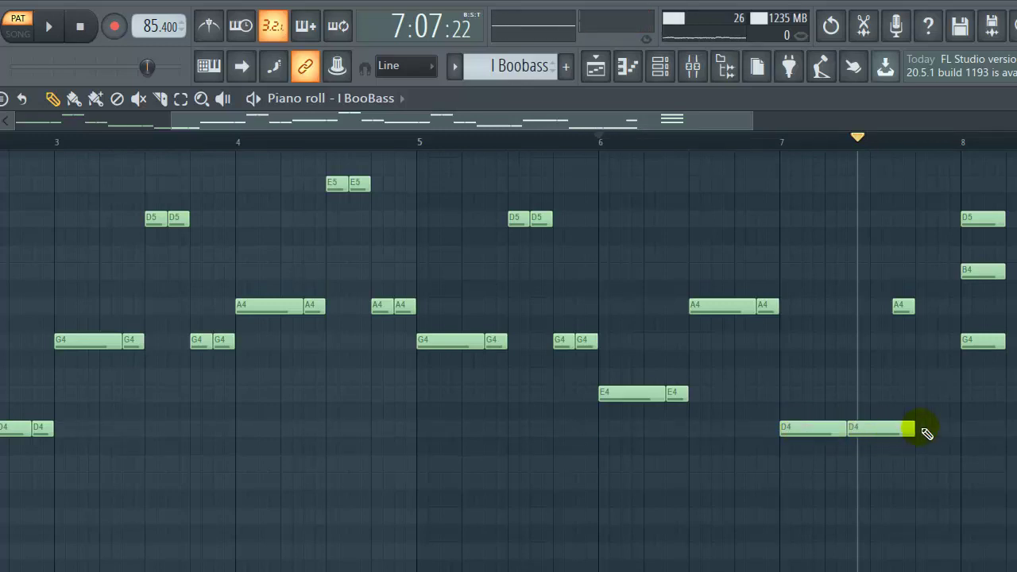
drag(923, 431, 888, 432)
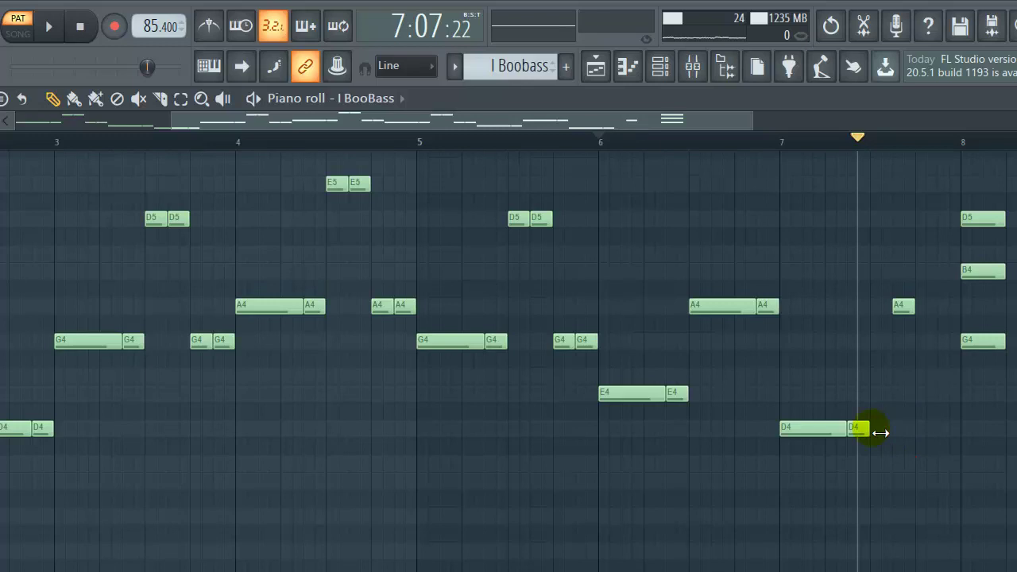
- Move the A4 note to the start of bar 7's second half, trying out a second A4 note directly after it
drag(905, 310, 898, 315)
click(903, 308)
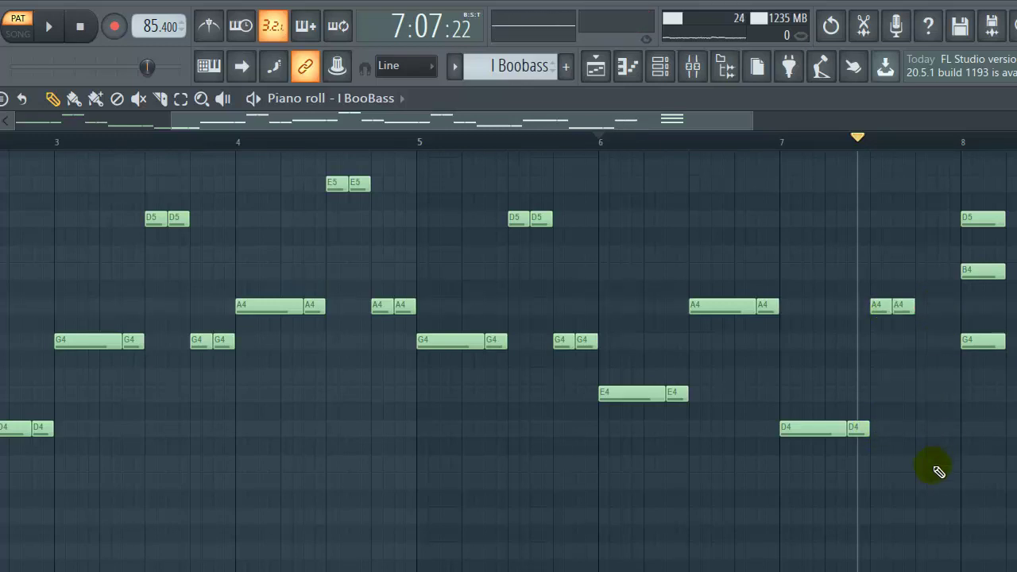
click(880, 310)
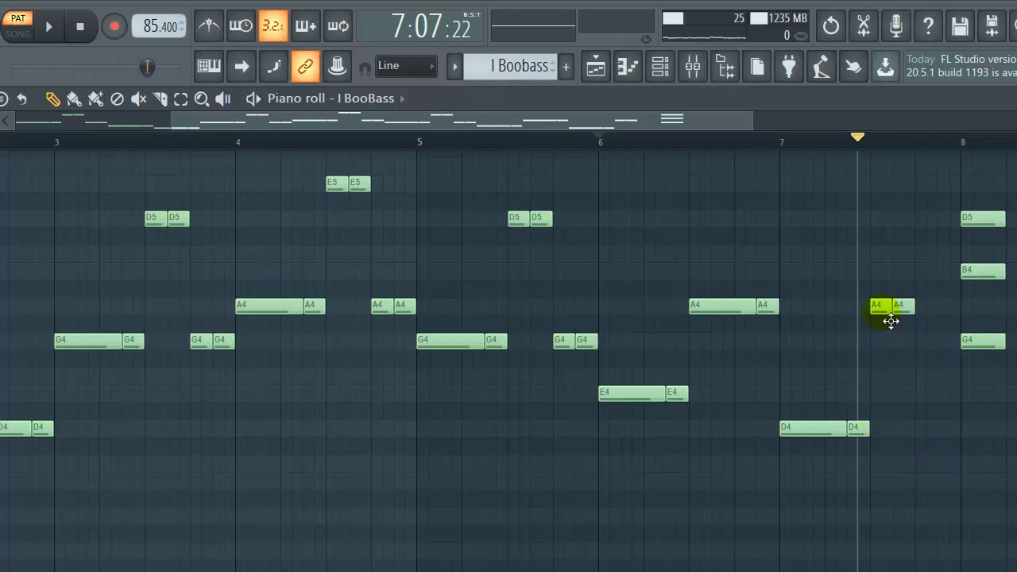
right_click(871, 387)
key(ctrl+z)
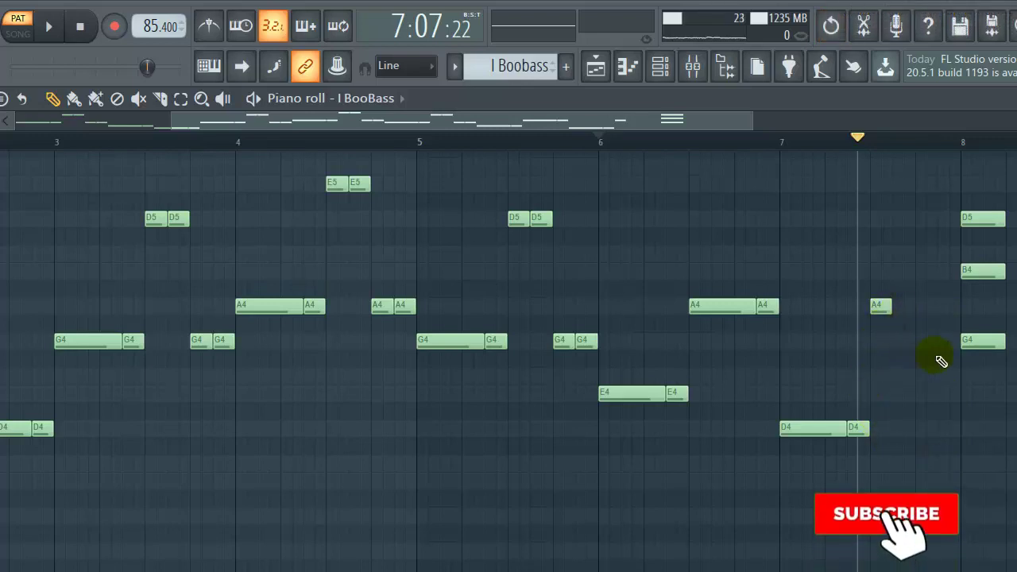
click(883, 311)
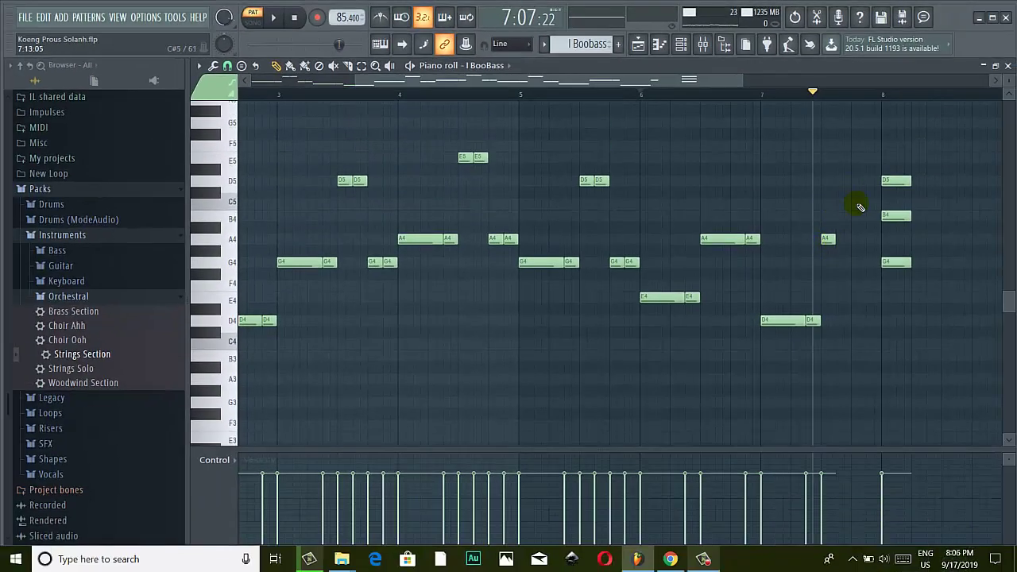
click(727, 241)
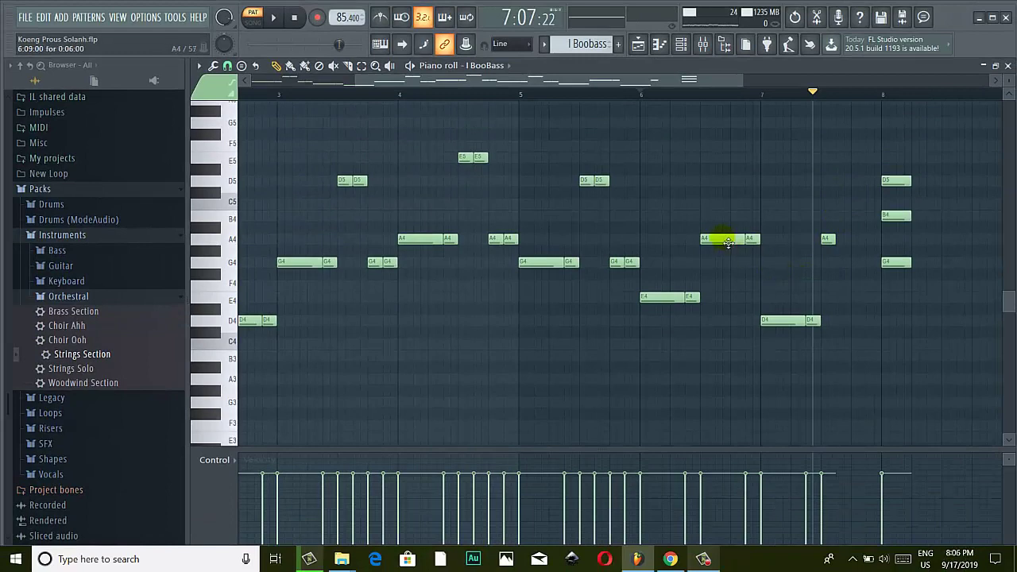
click(812, 315)
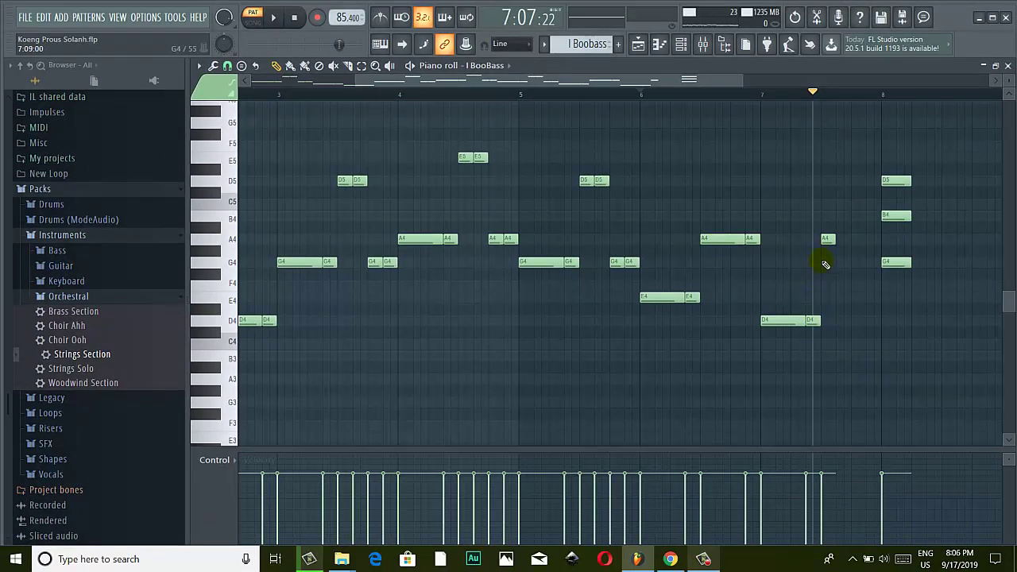
scroll(830, 248, up, 2)
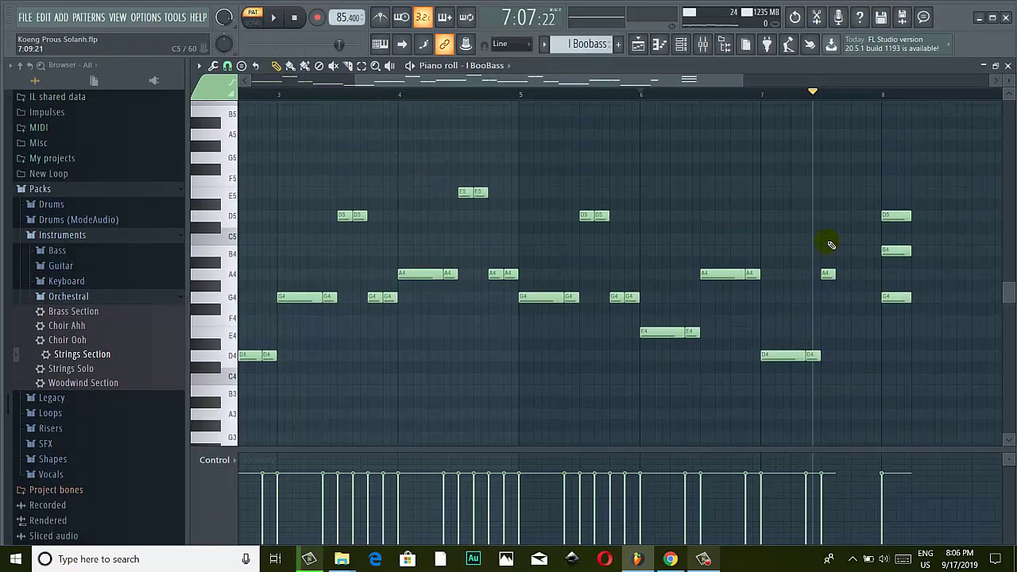
scroll(827, 253, down, 2)
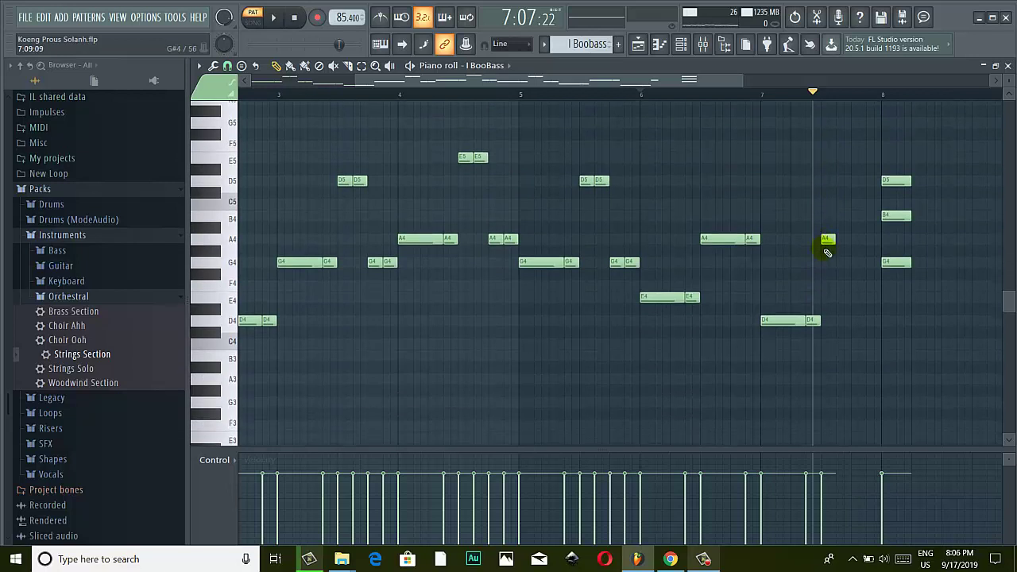
click(728, 245)
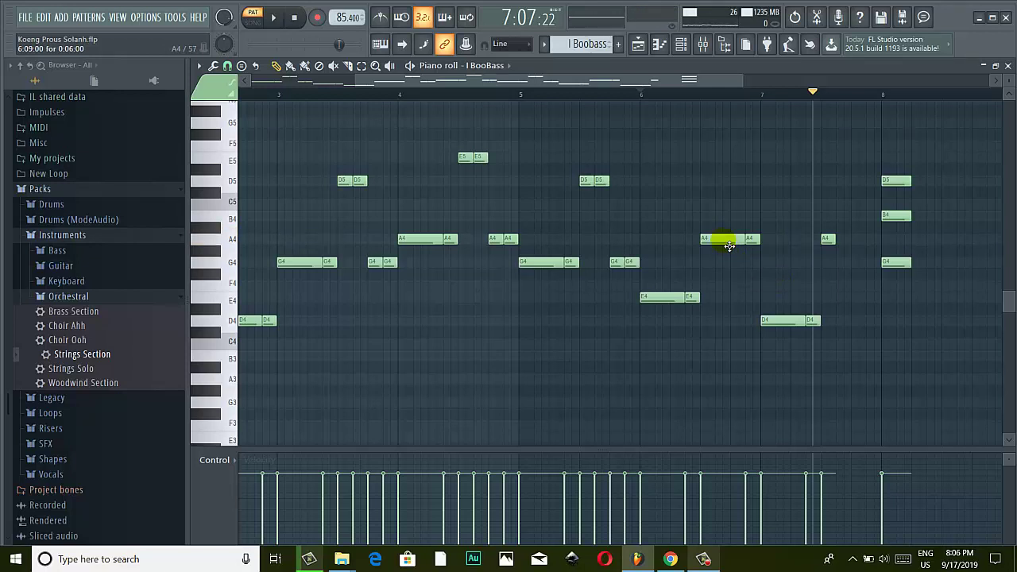
click(728, 244)
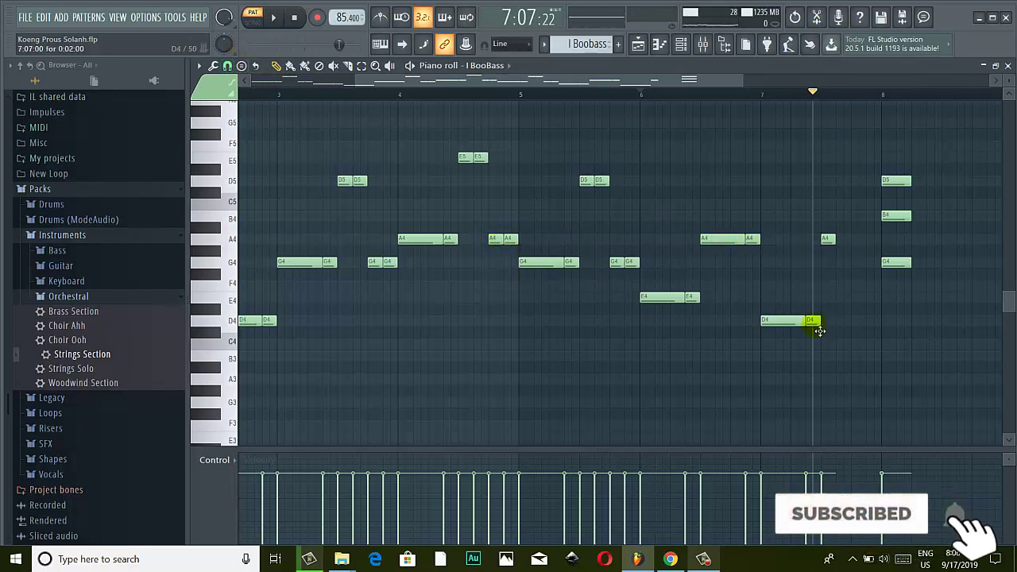
- Stamp a six-step D major chord at the last quarter of bar 7, and delete it
click(254, 66)
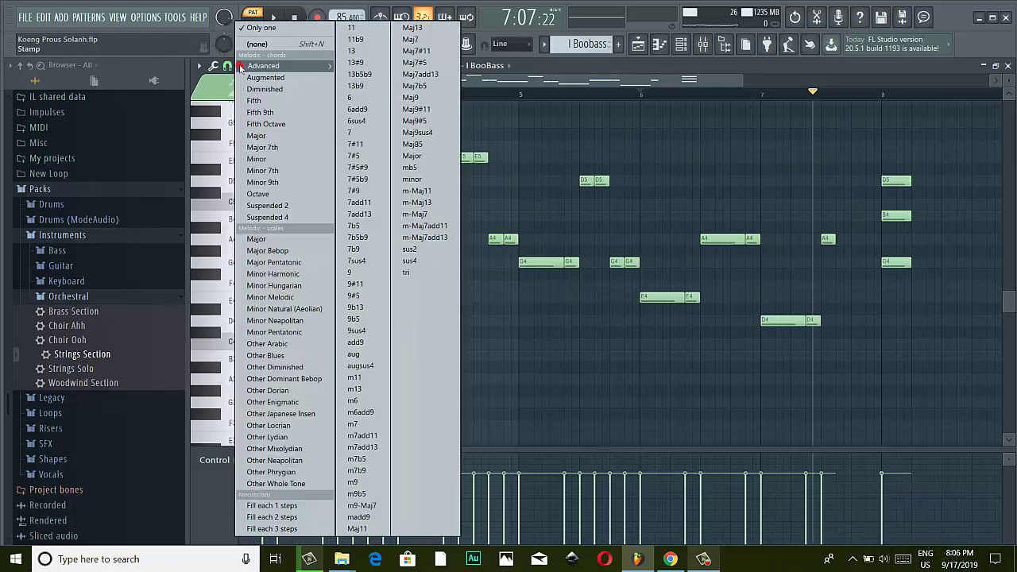
click(258, 135)
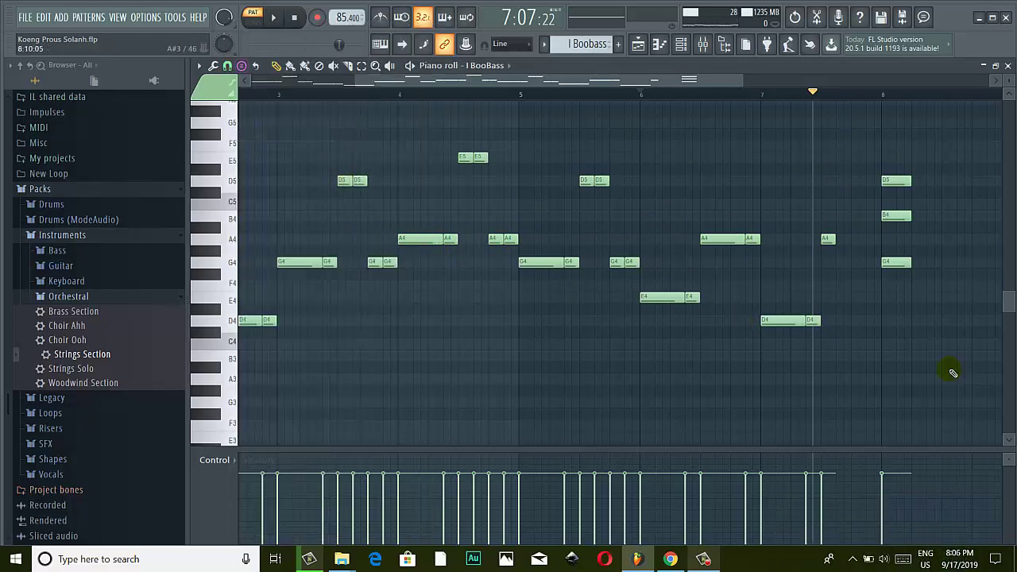
click(854, 323)
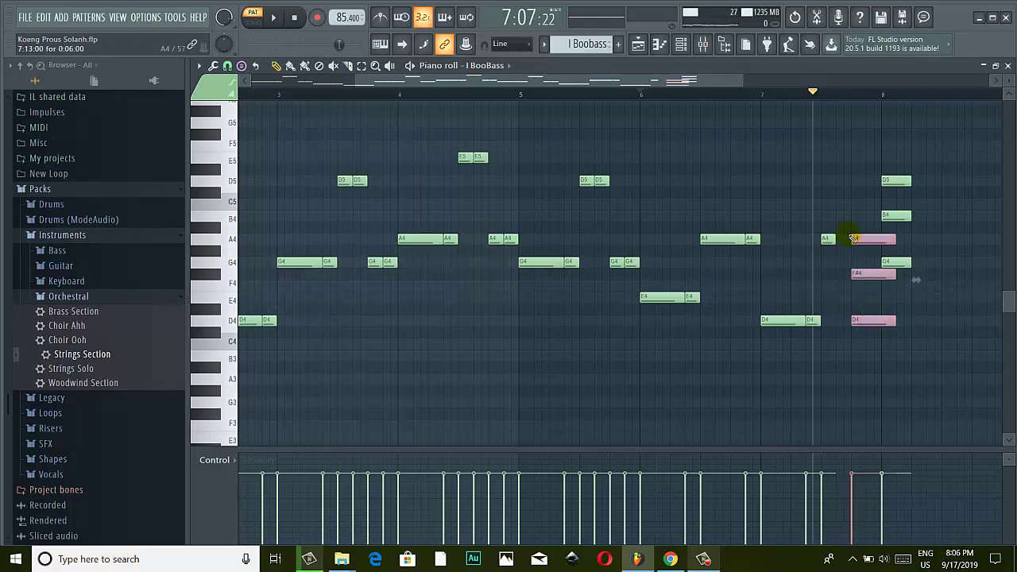
right_click(873, 326)
- Complete bar 7's second half with another two-step A4 note and two two-step D4 notes
mouse_move(840, 246)
mouse_down()
mouse_move(877, 242)
mouse_move(850, 240)
mouse_up()
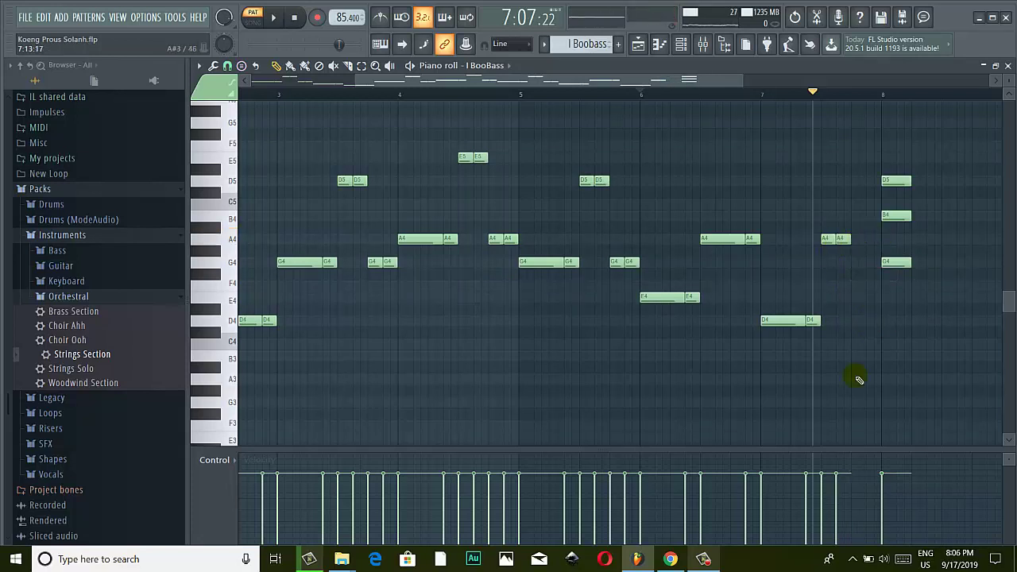
click(854, 321)
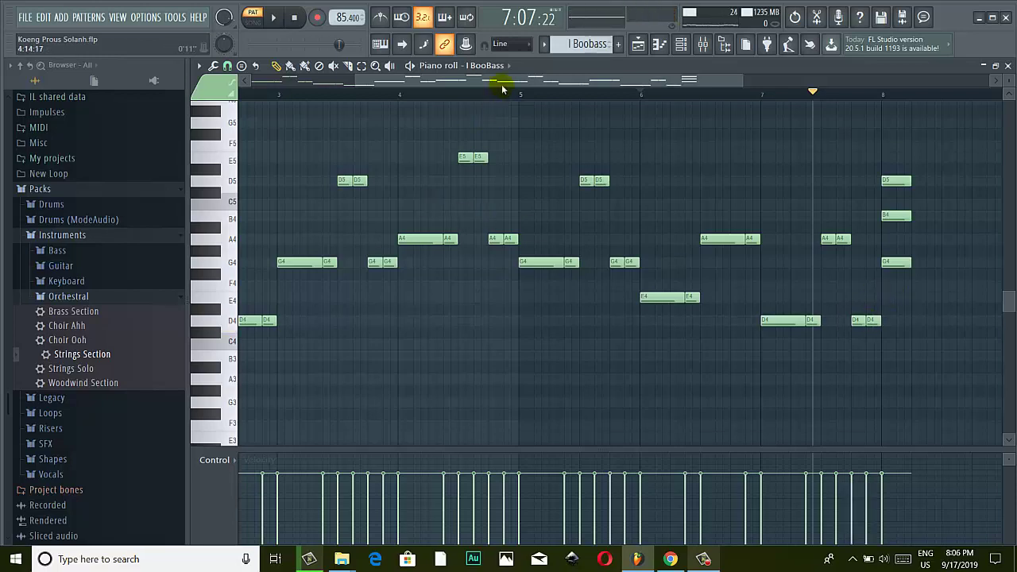
- Play the whole bass pattern from bar 1 through to bar 8
scroll(501, 89, down, 2)
scroll(418, 162, down, 3)
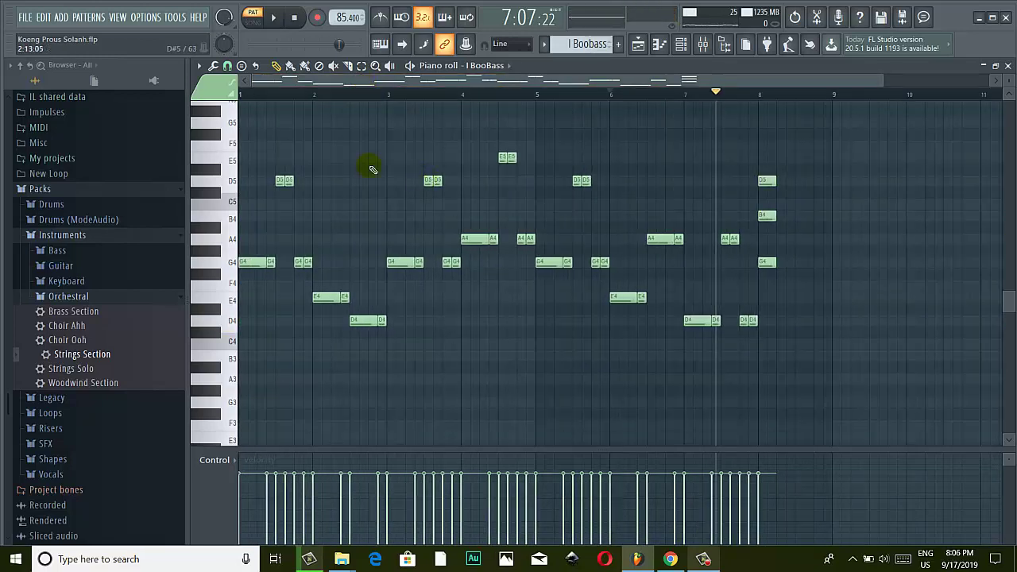
click(248, 93)
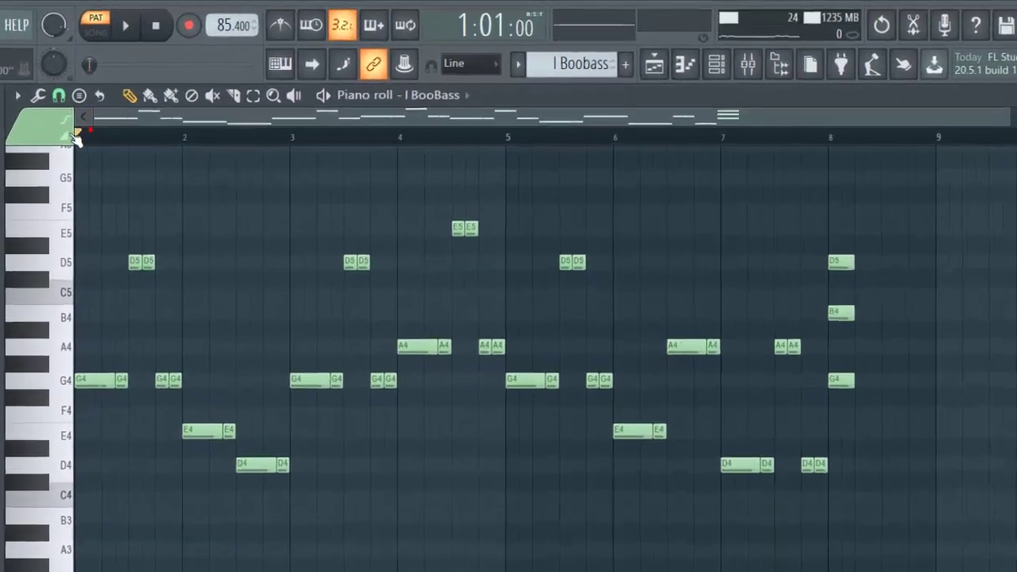
click(273, 17)
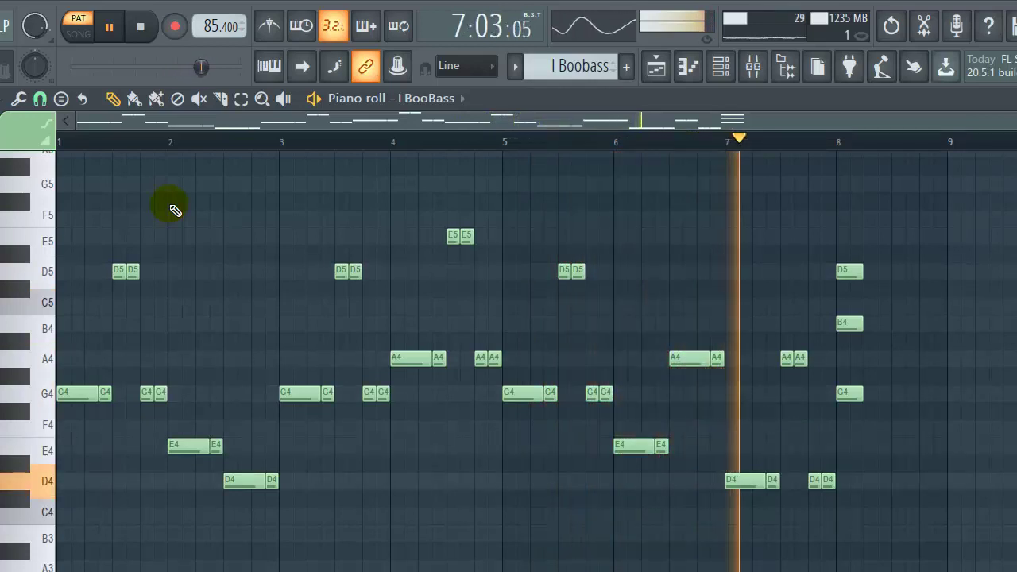
click(112, 29)
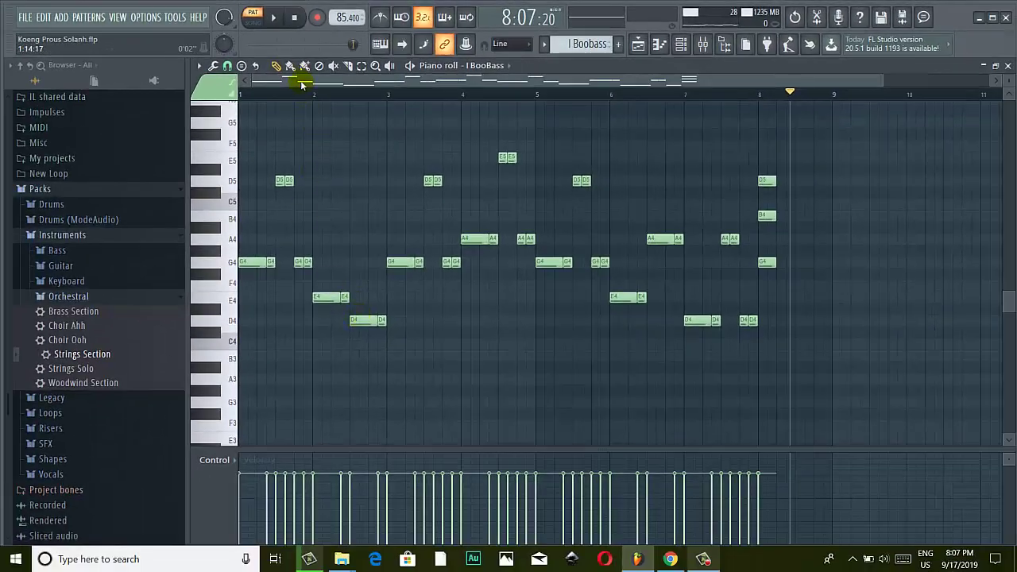
- Shorten the six-step D4 note in bar 2's second half to two steps and add a two-step D4 note directly after it
drag(301, 85, 464, 324)
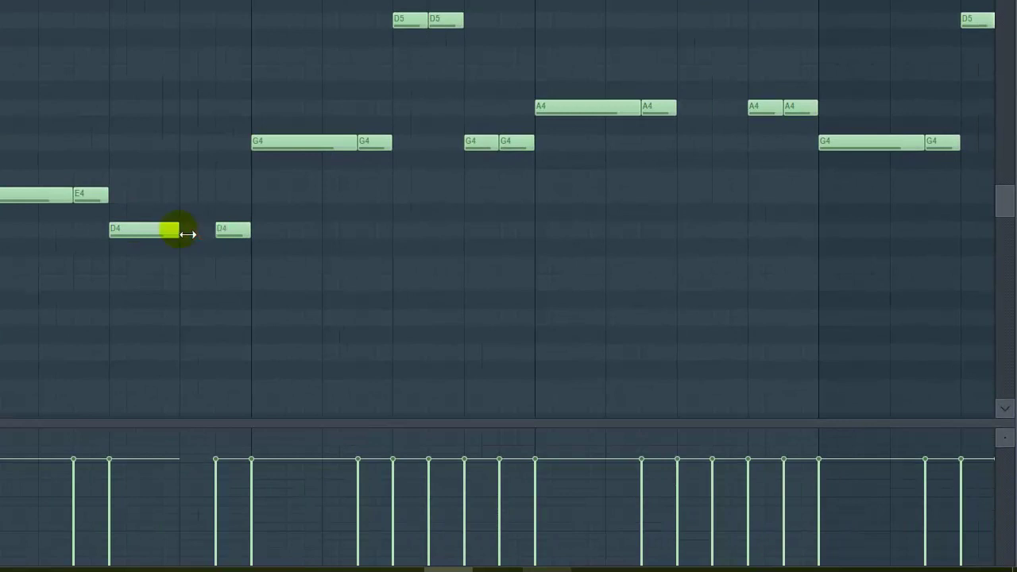
drag(188, 234, 146, 231)
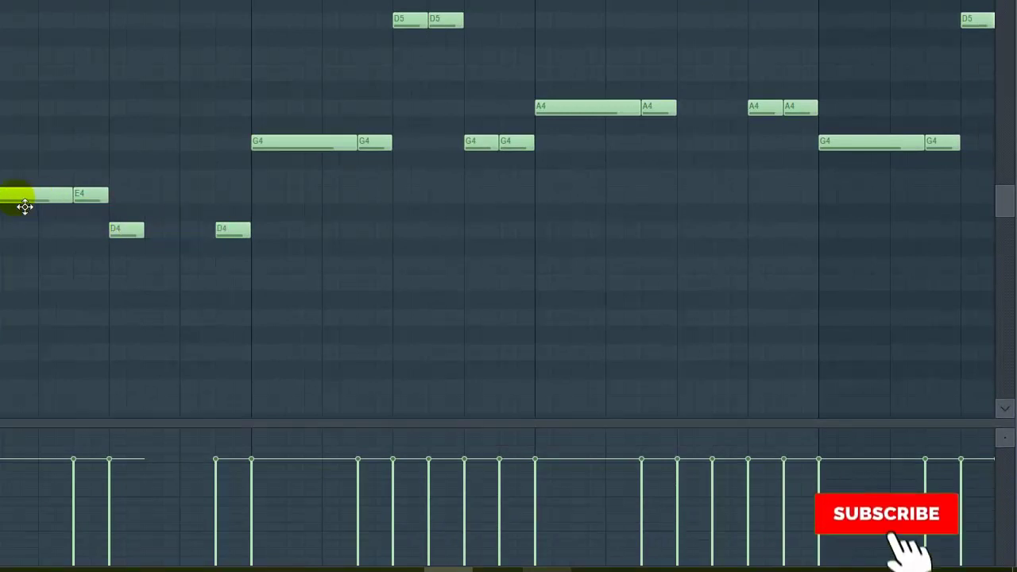
click(154, 234)
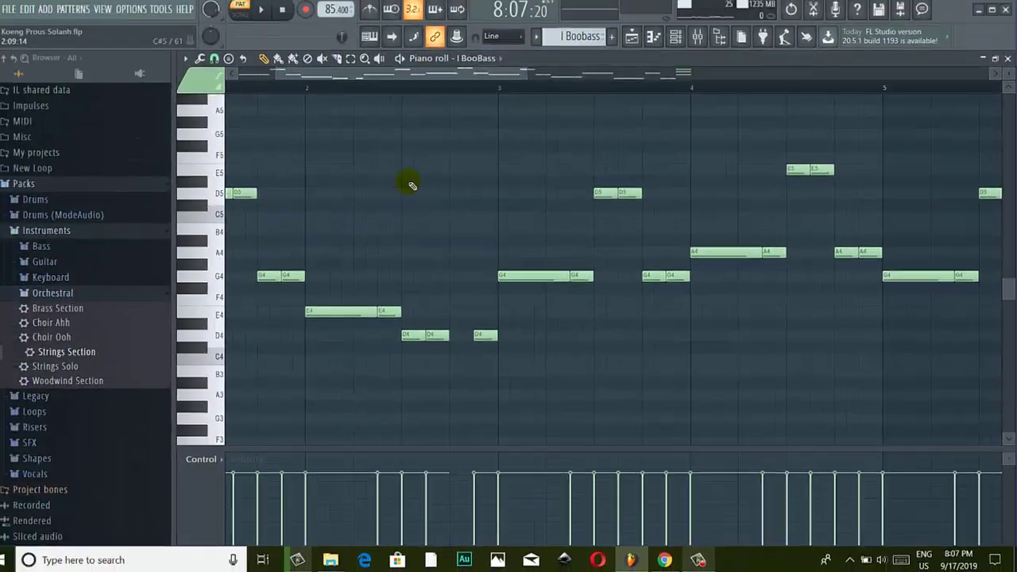
- Try another two-step D4 note in bar 2's remaining gap, and delete it together with the bar's last D4 note
scroll(420, 188, up, 3)
scroll(421, 191, down, 3)
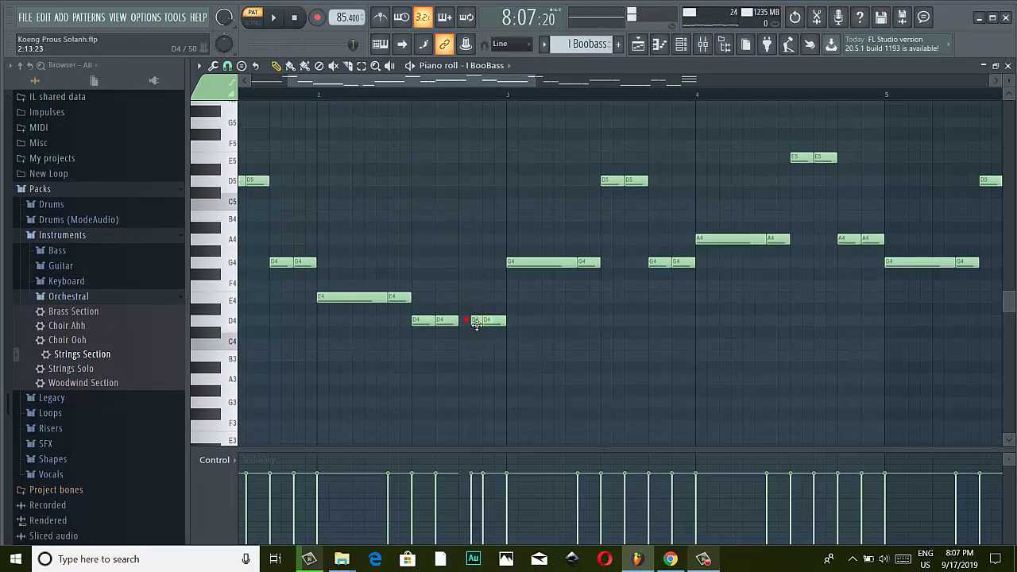
click(474, 321)
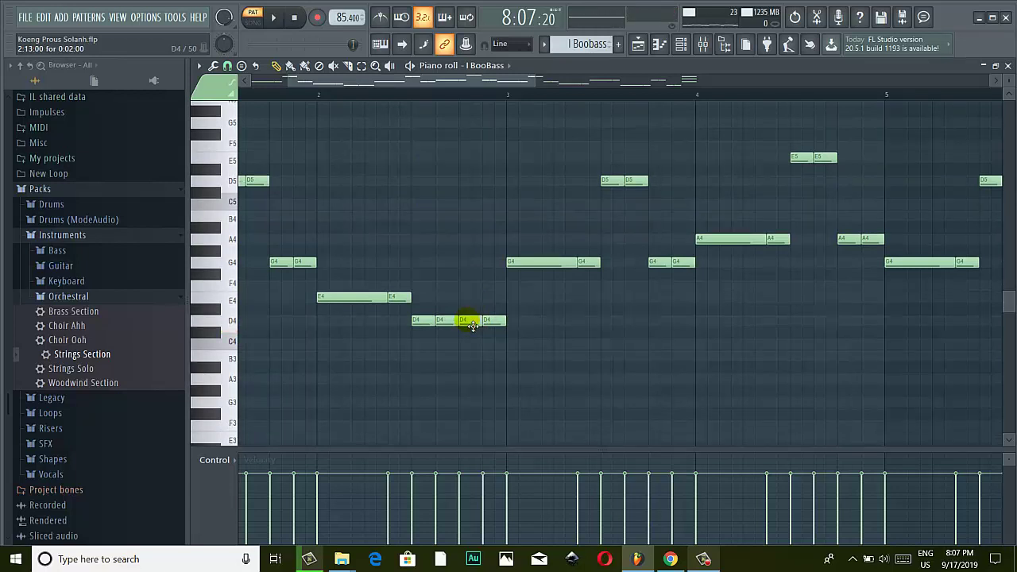
right_click(468, 322)
right_click(492, 322)
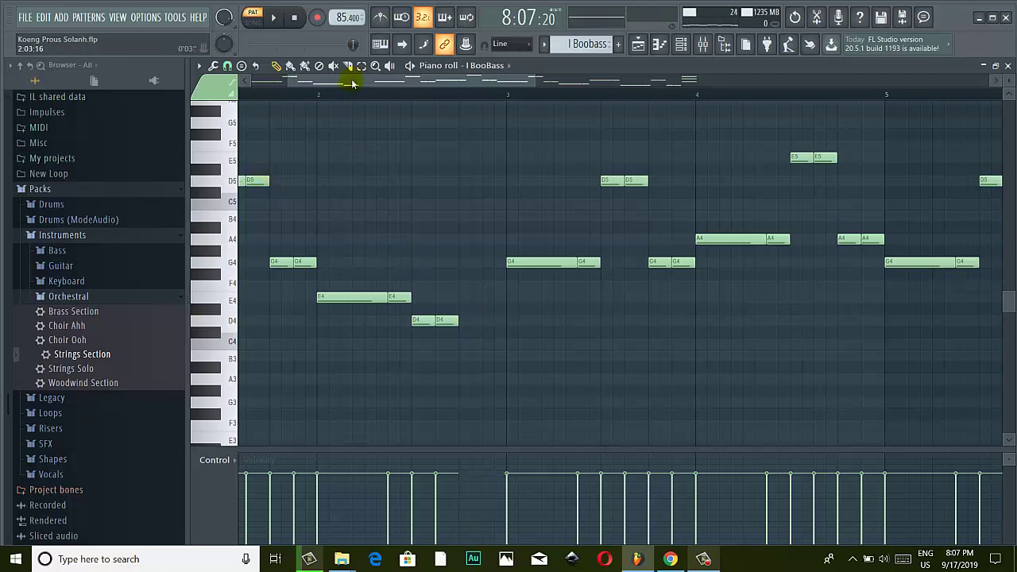
- Stamp a six-step E minor chord in the emptied last quarter of bar 2, and delete it
drag(352, 79, 242, 79)
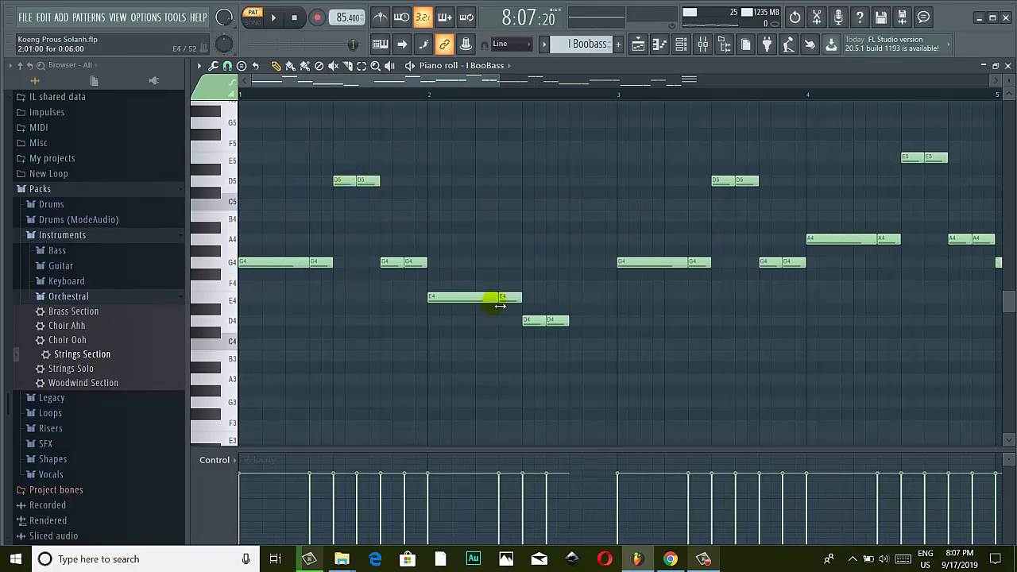
click(462, 301)
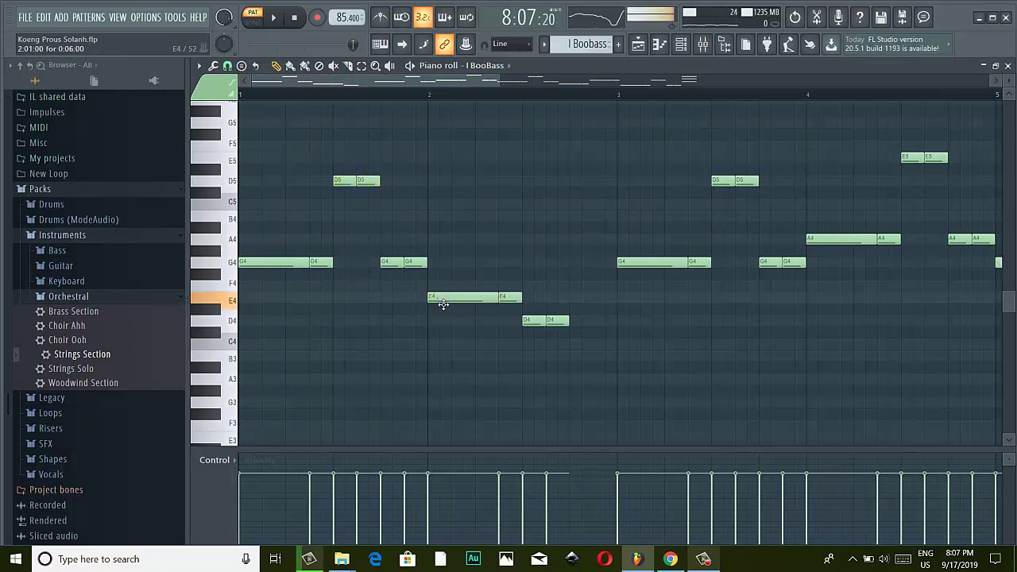
click(242, 67)
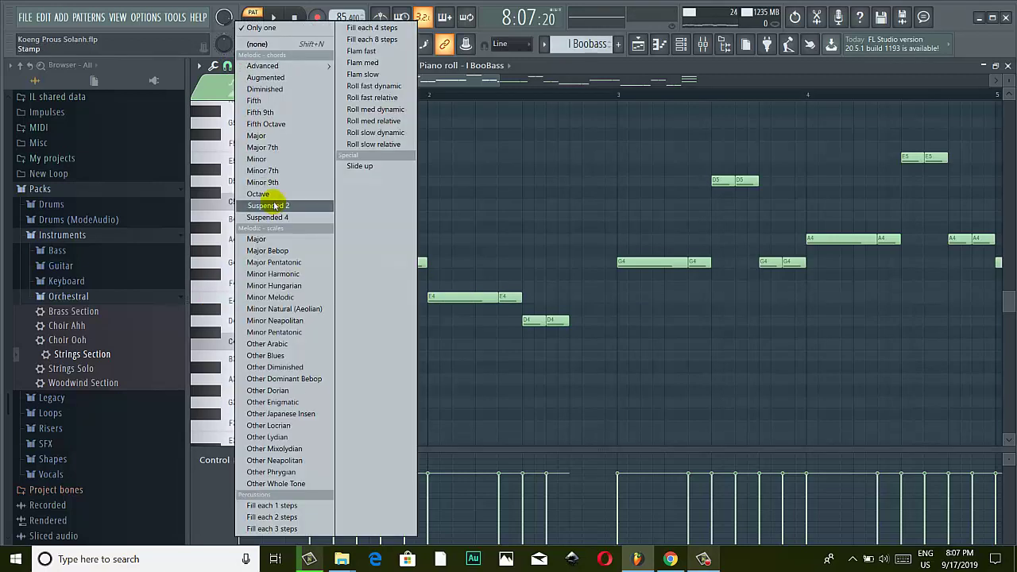
click(258, 158)
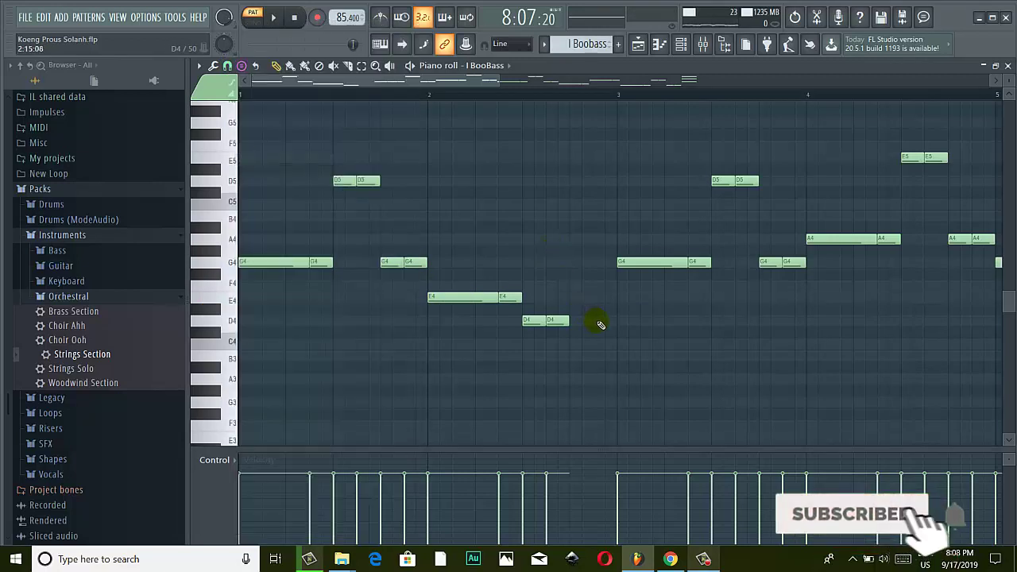
click(583, 298)
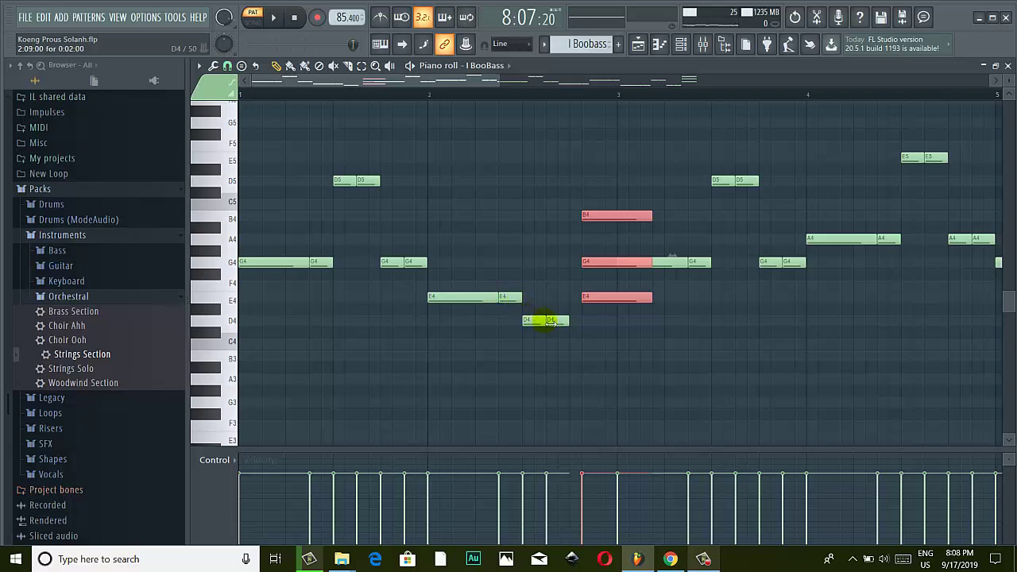
right_click(594, 300)
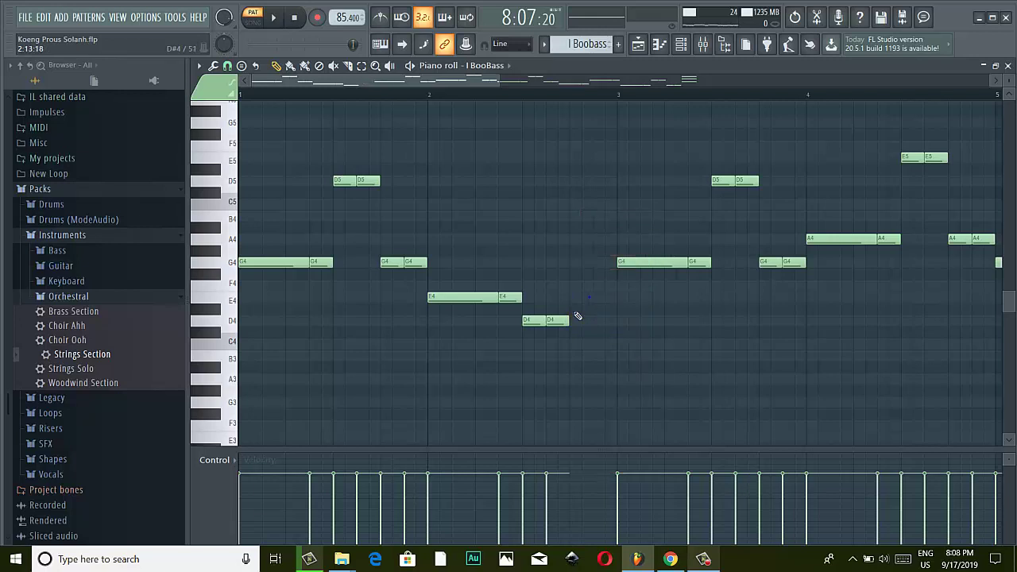
- Stamp a six-step D major chord in bar 2 and move it to start directly after the two D4 notes
click(242, 66)
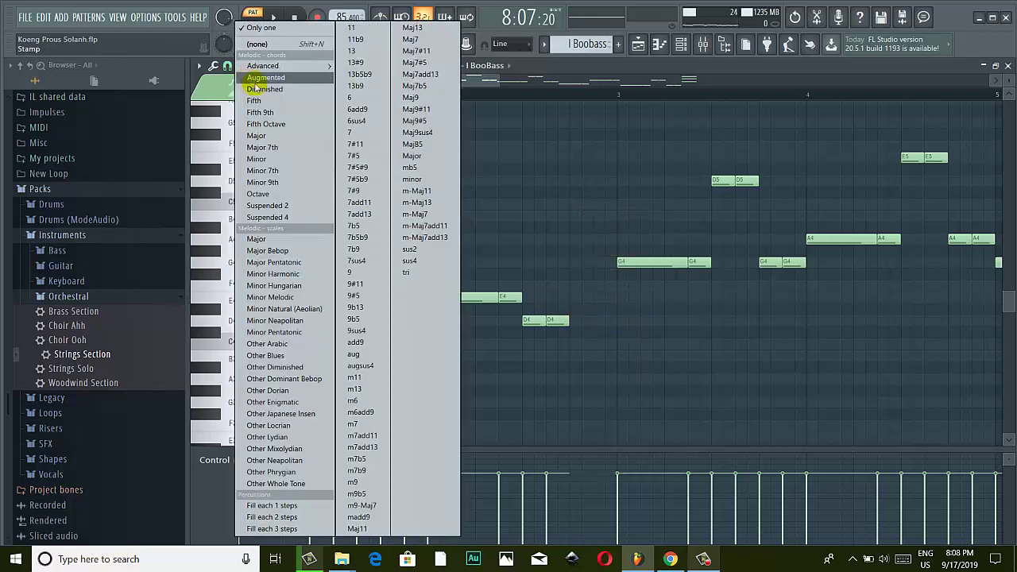
click(270, 139)
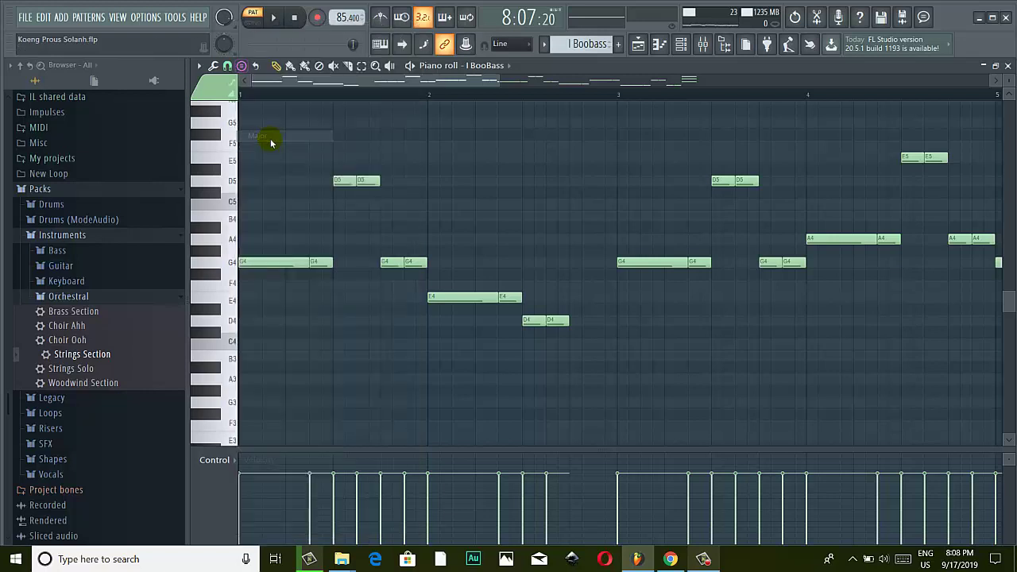
click(586, 320)
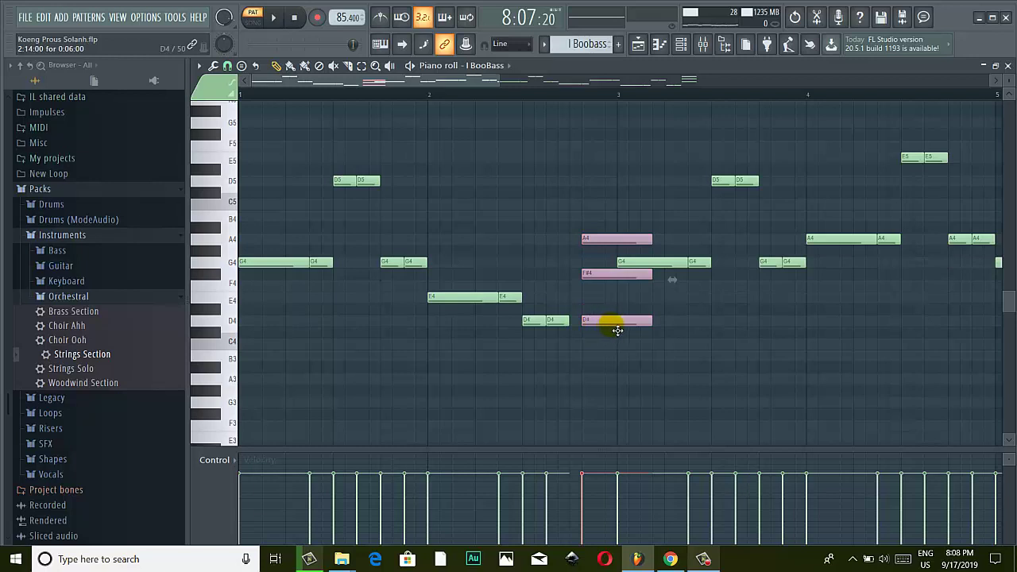
click(587, 242)
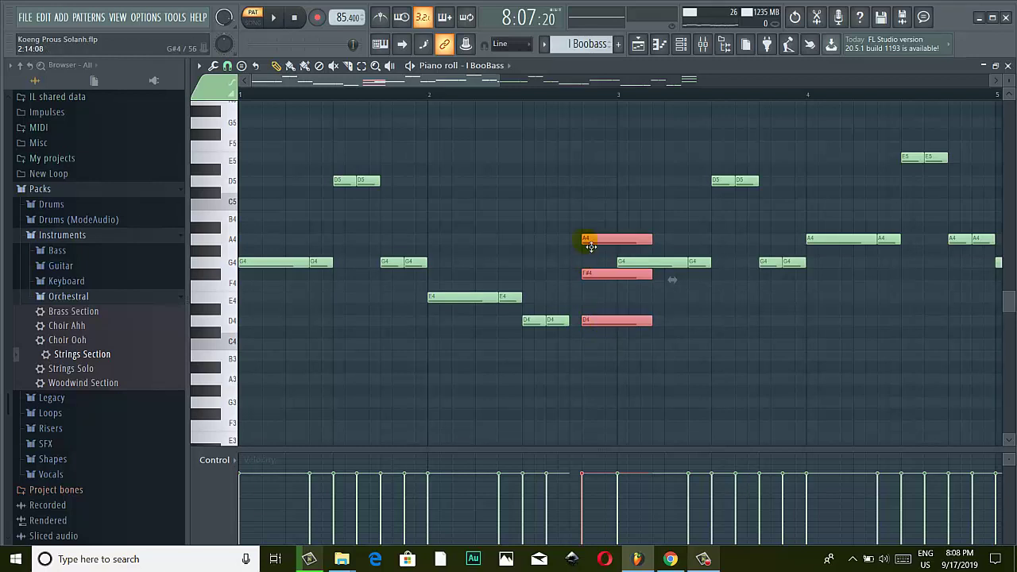
drag(609, 328, 597, 328)
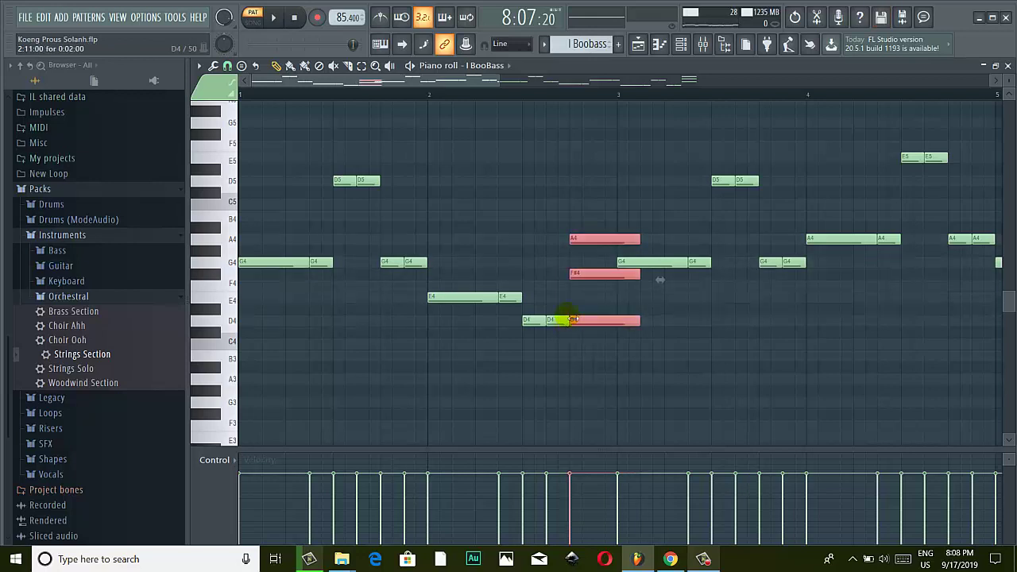
- Place an A4 note directly before the D major chord in bar 2 and shorten it to two steps
click(547, 241)
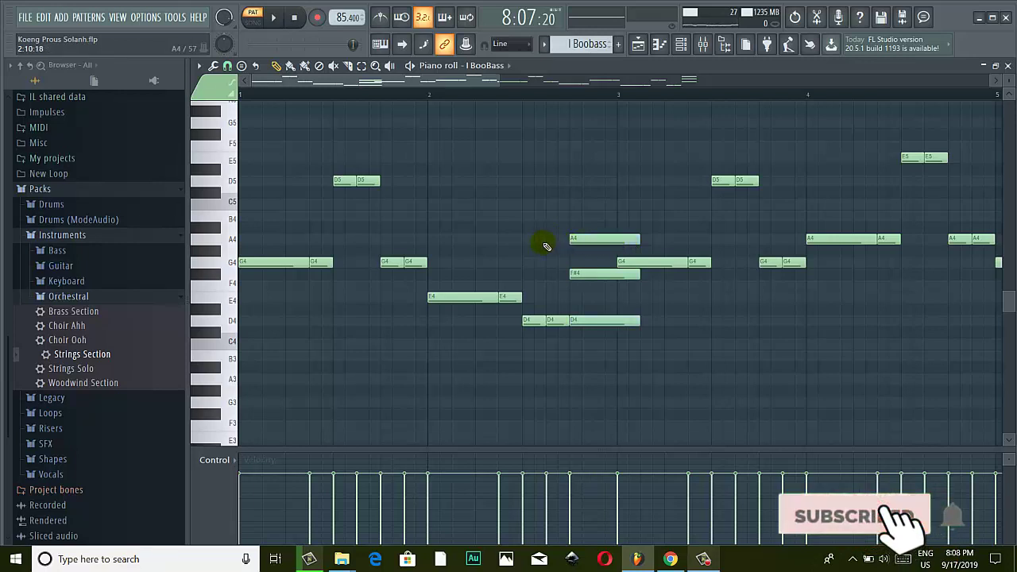
click(548, 239)
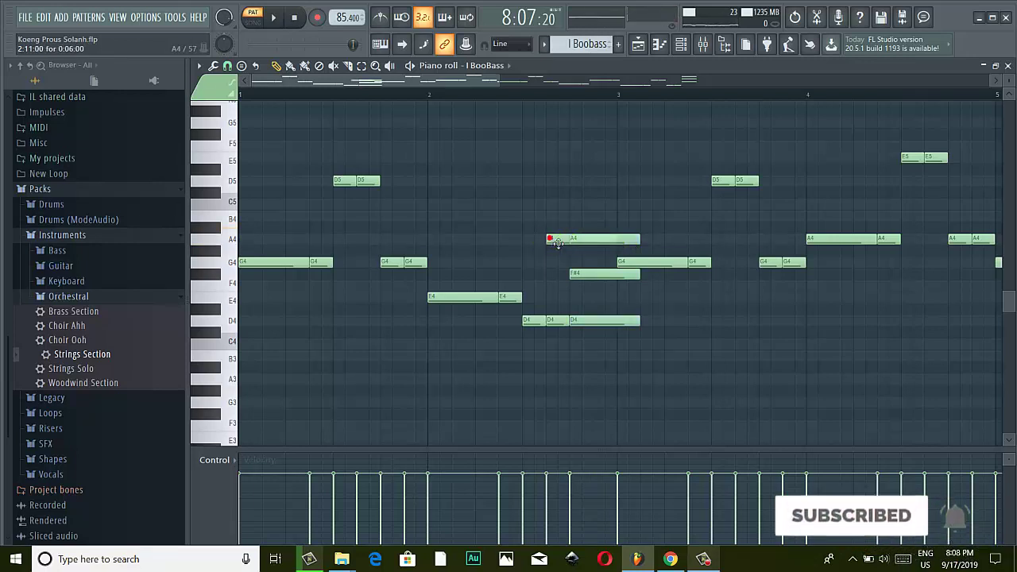
drag(559, 254, 519, 246)
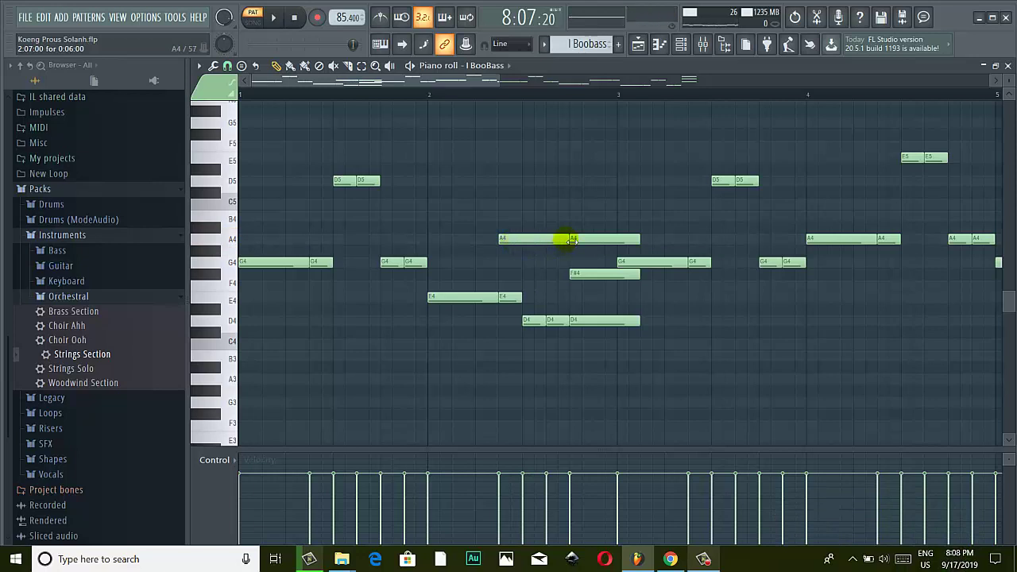
drag(516, 240, 560, 245)
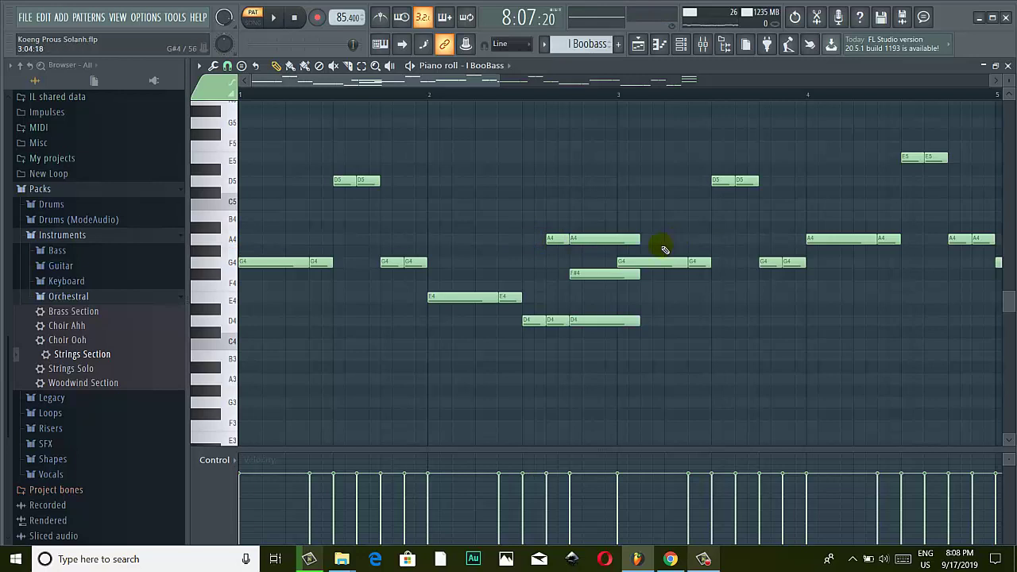
- Delete the D major chord and fill the last quarter of bar 2 with two consecutive two-step A4 notes
drag(638, 239, 605, 240)
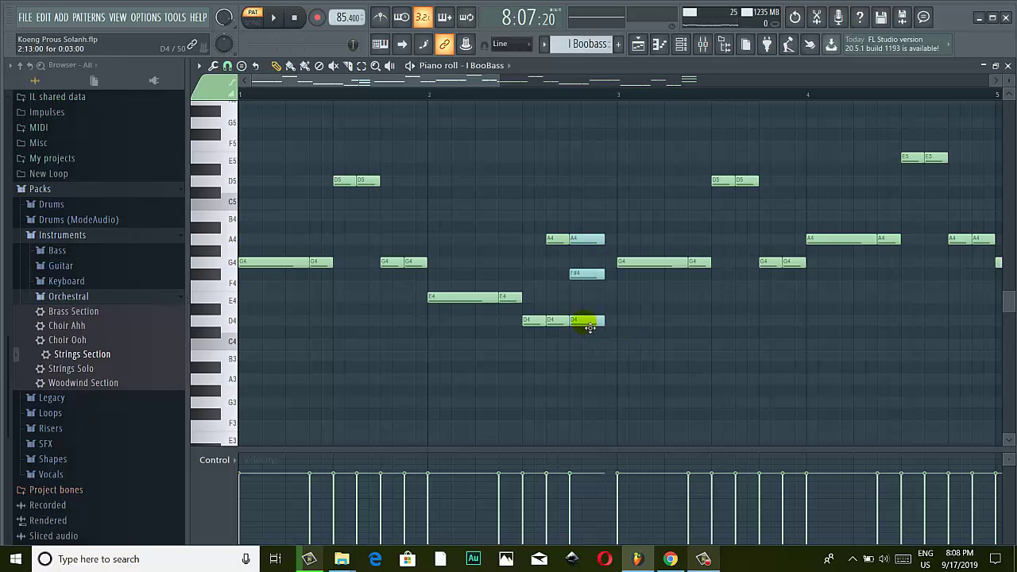
right_click(590, 322)
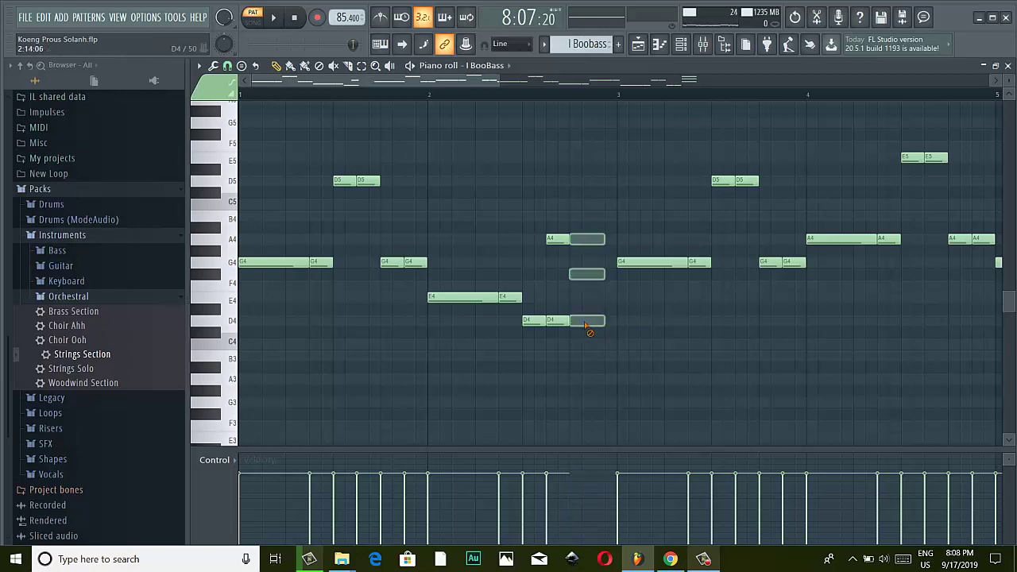
drag(583, 240, 625, 243)
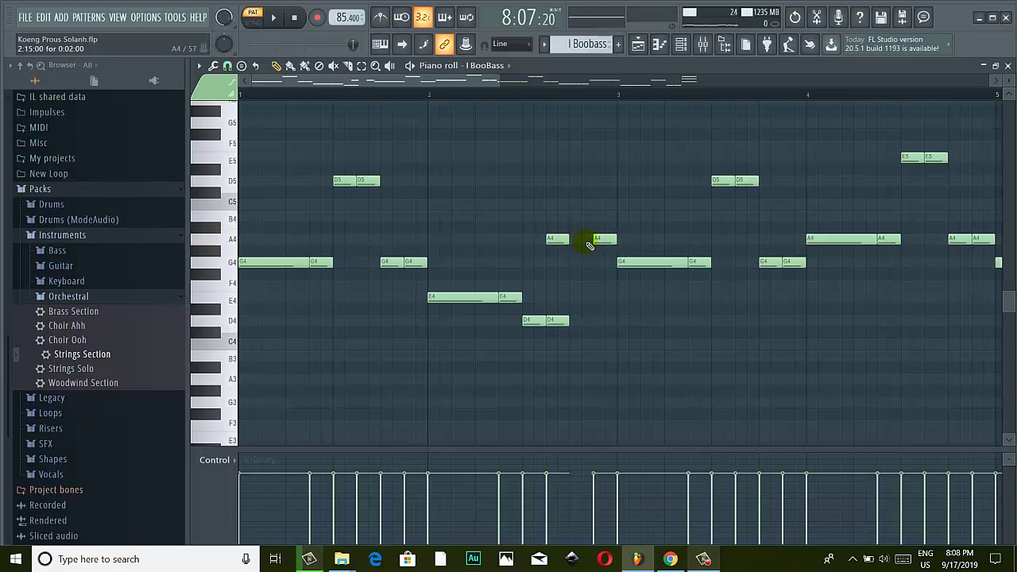
drag(559, 239, 582, 239)
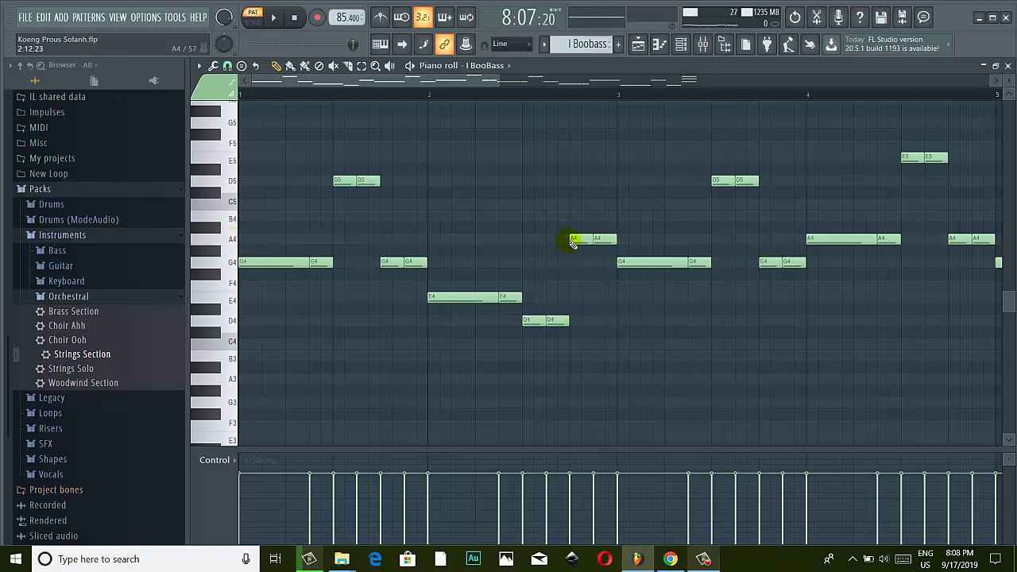
- Play the bass line from bar 1 into bar 3 to check the revised second half of bar 2
click(371, 184)
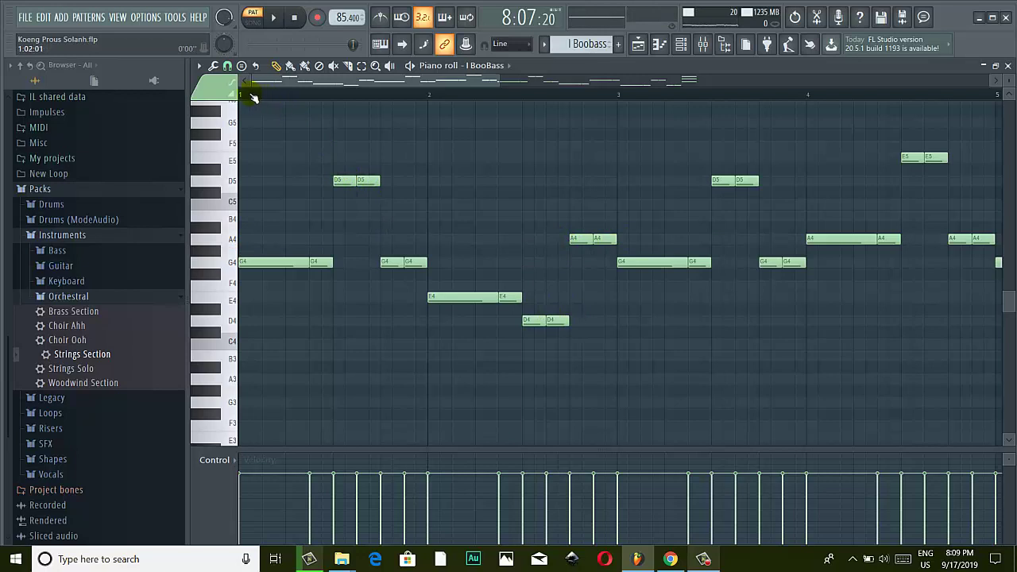
key(space)
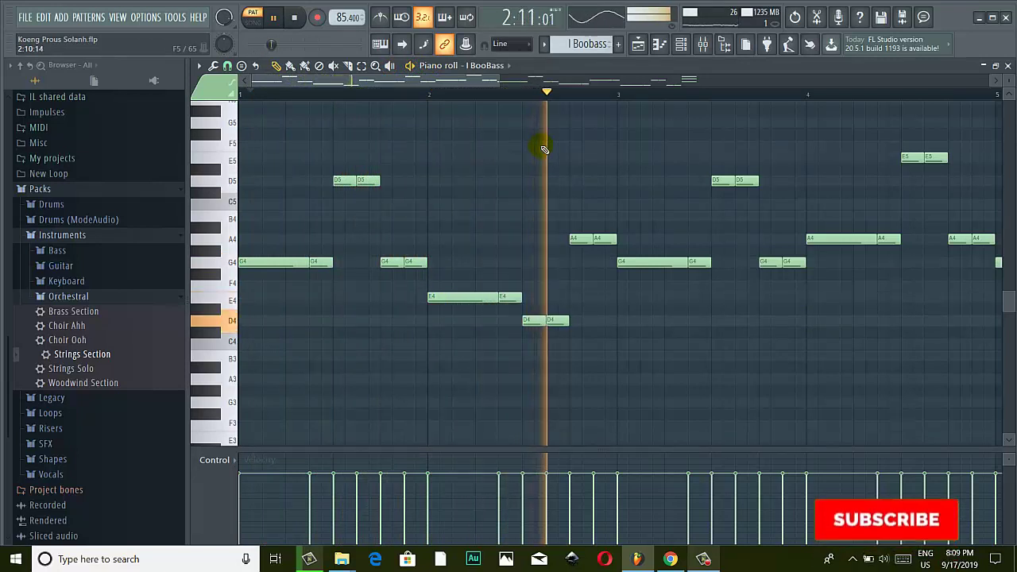
key(space)
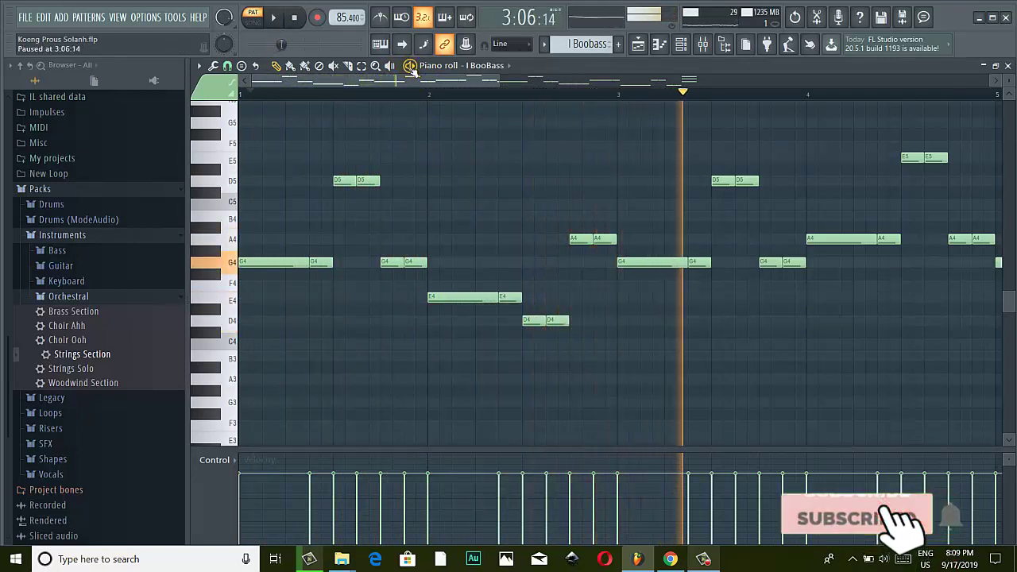
click(565, 319)
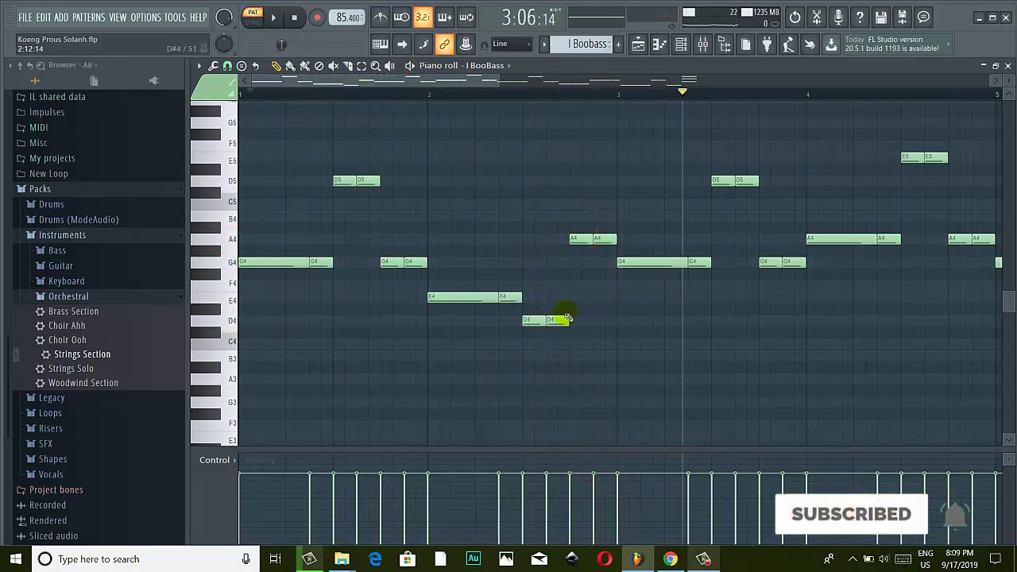
- Resume playback from bar 3 and pause it in the second half of bar 6
scroll(533, 307, down, 2)
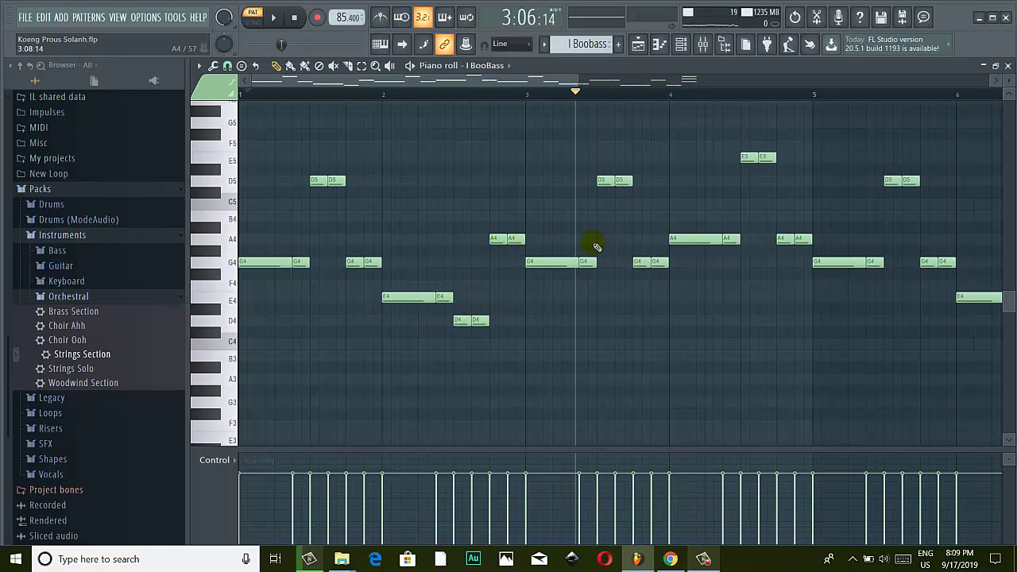
scroll(597, 247, down, 3)
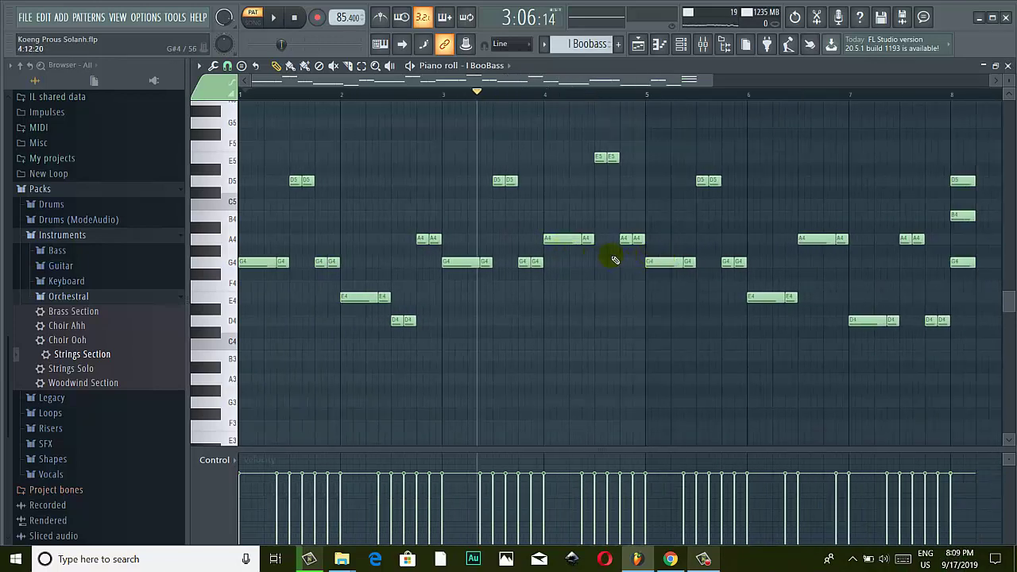
click(272, 21)
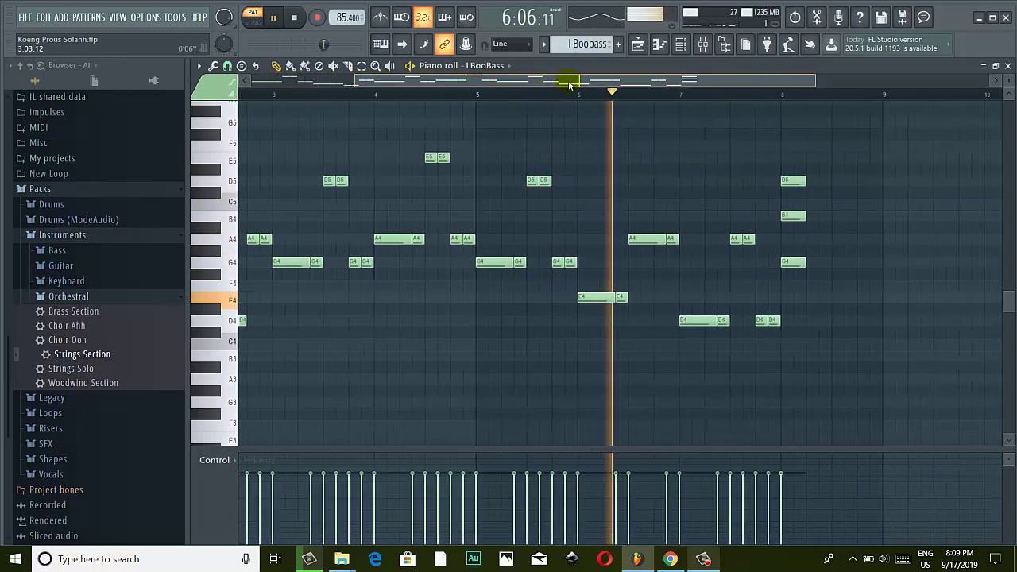
key(space)
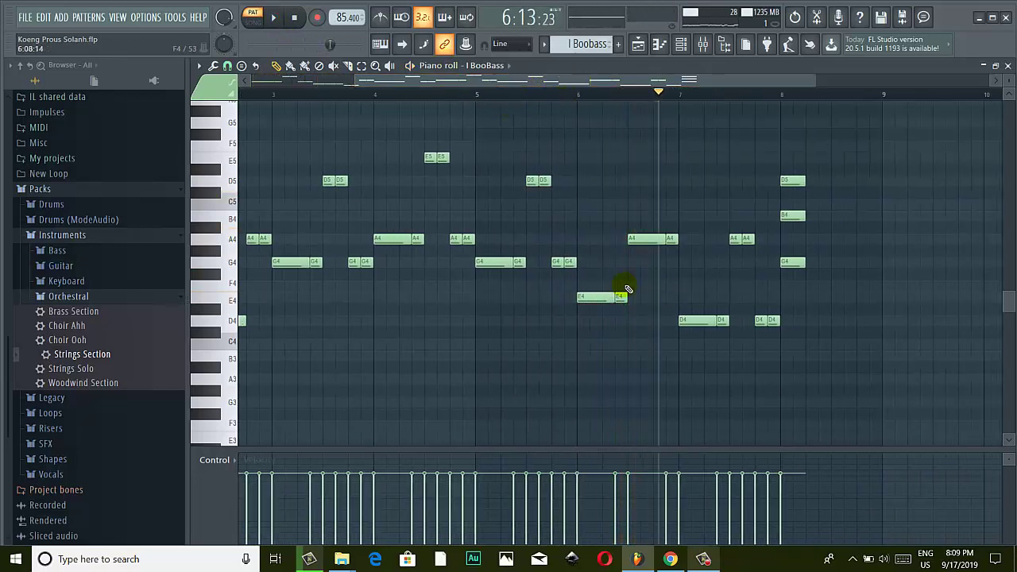
- Shorten the six-step A4 note in bar 6's second half to two steps and move the bar's last A4 note directly after it
ctrl+scroll(627, 290, up, 3)
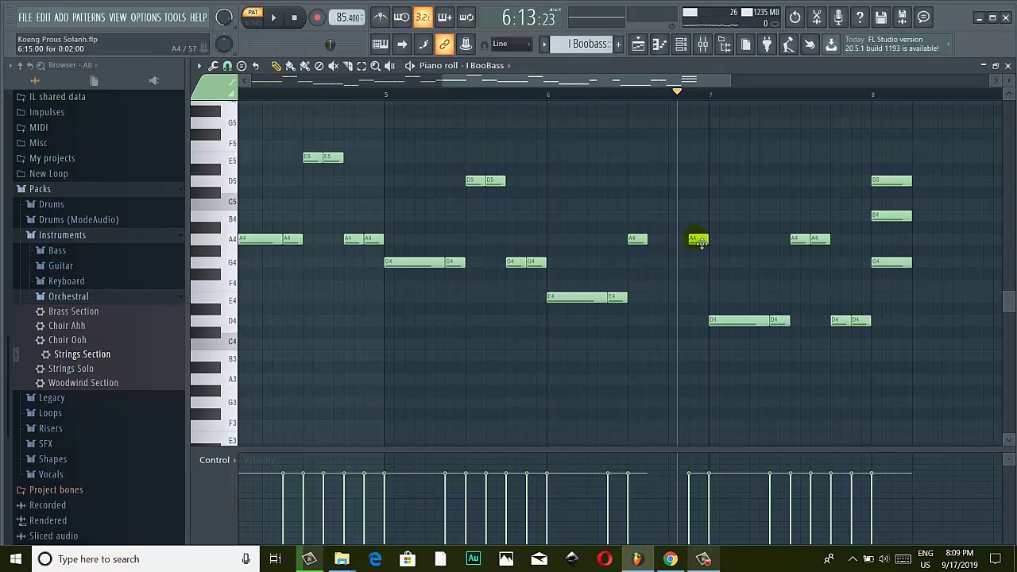
drag(699, 242, 658, 241)
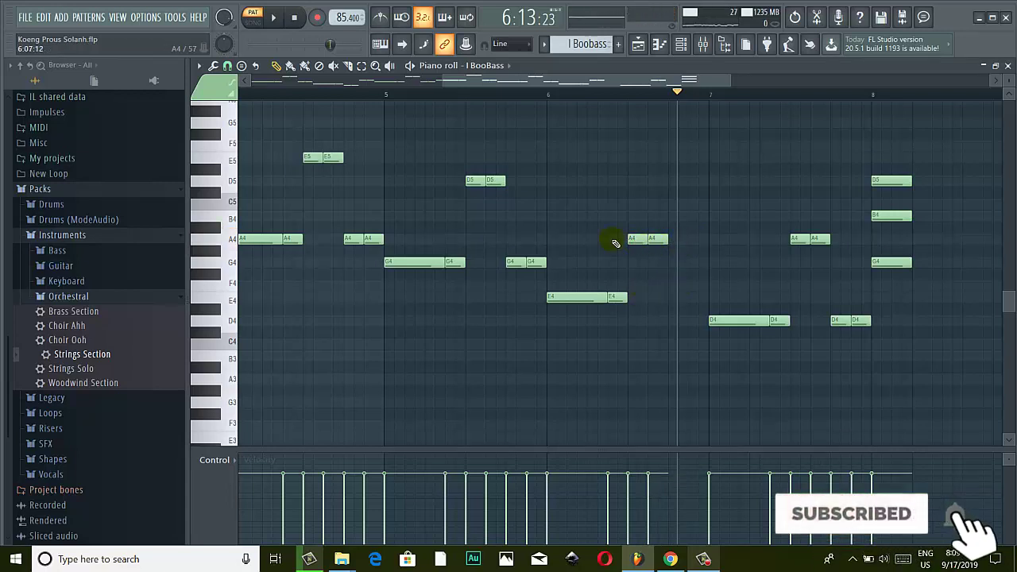
- Use a stamped A minor chord as a pitch guide to fill the last quarter of bar 6 with two consecutive two-step E5 notes
click(356, 241)
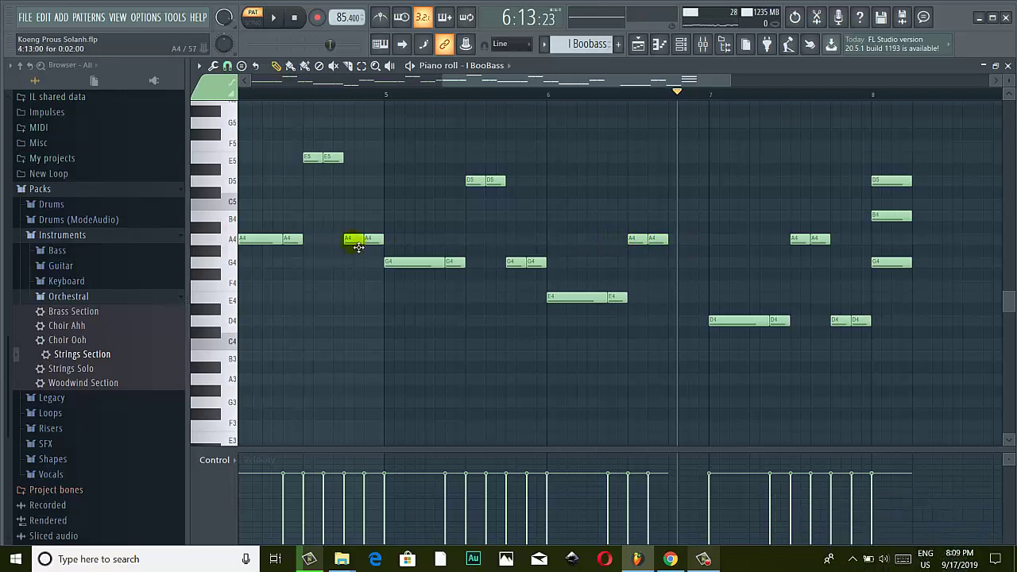
click(242, 68)
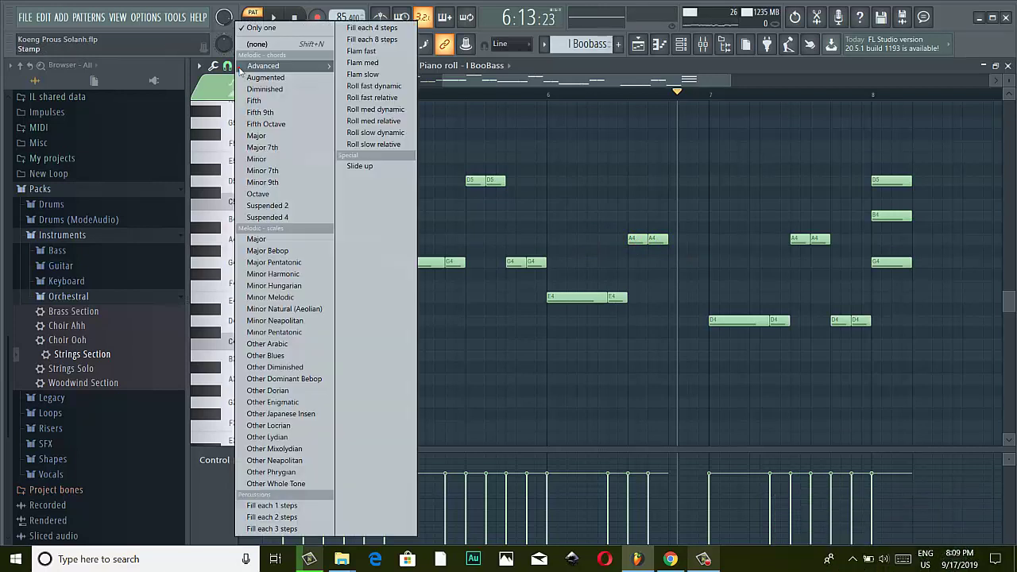
click(265, 160)
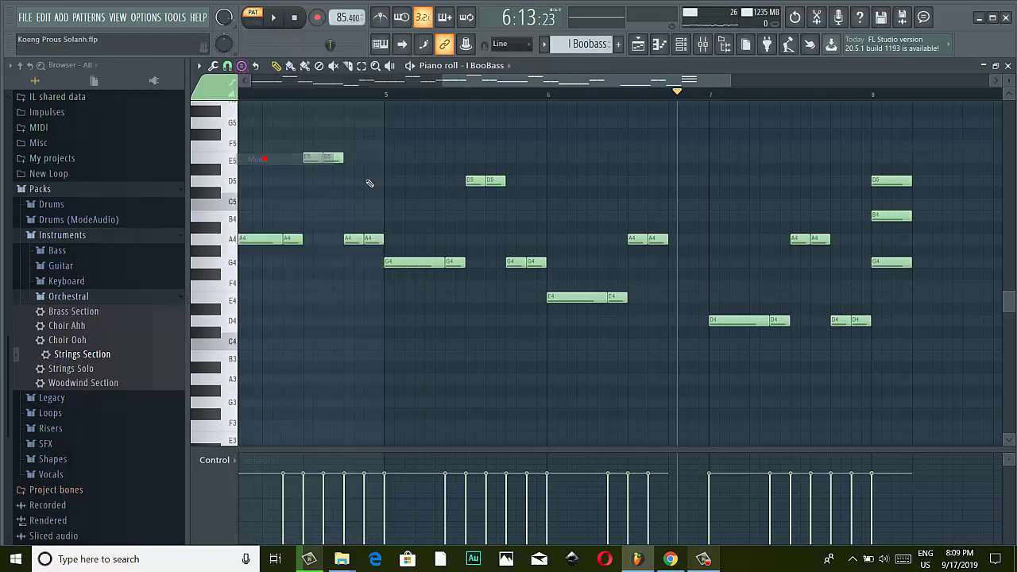
click(691, 240)
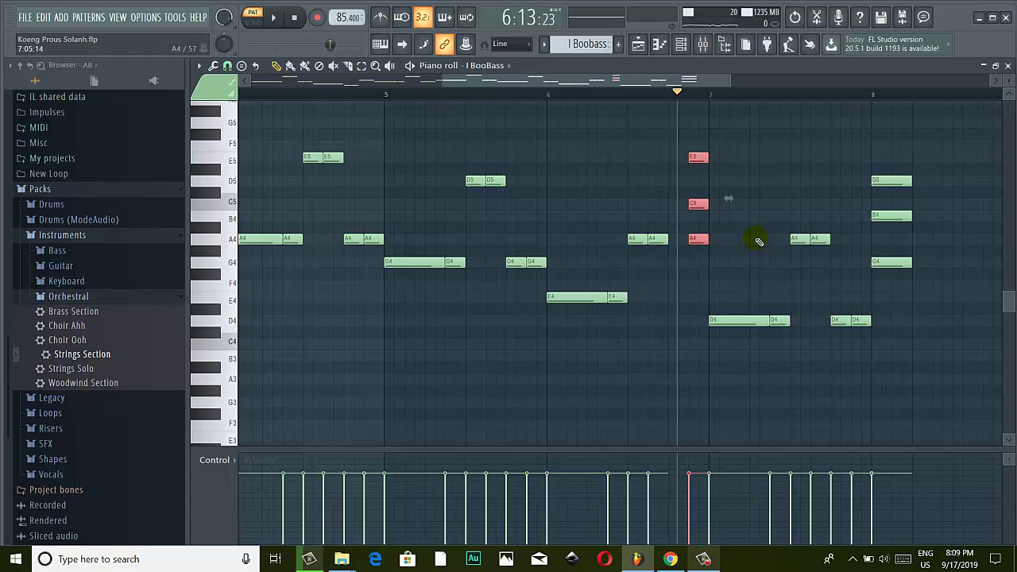
click(699, 167)
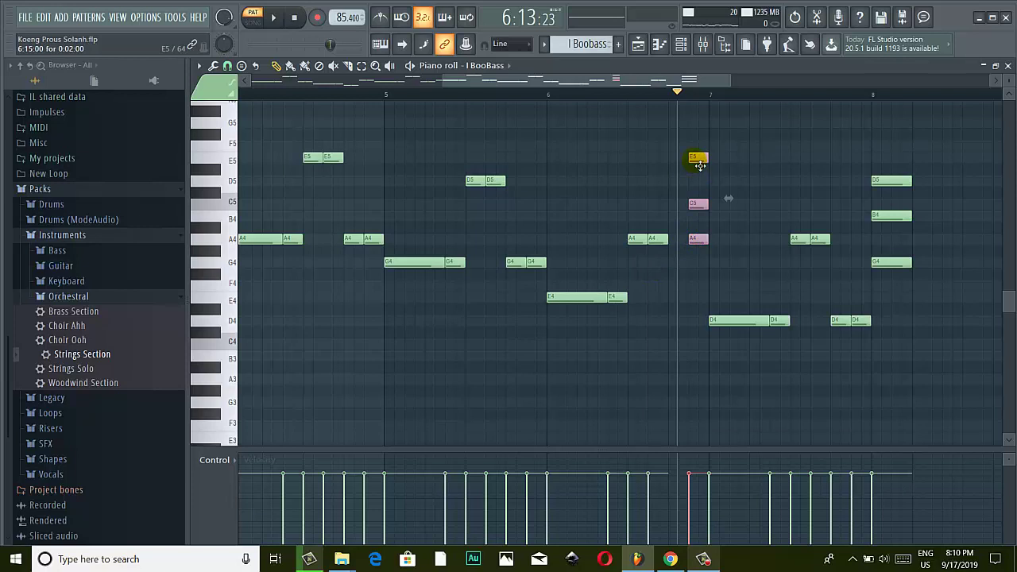
key(Delete)
click(697, 164)
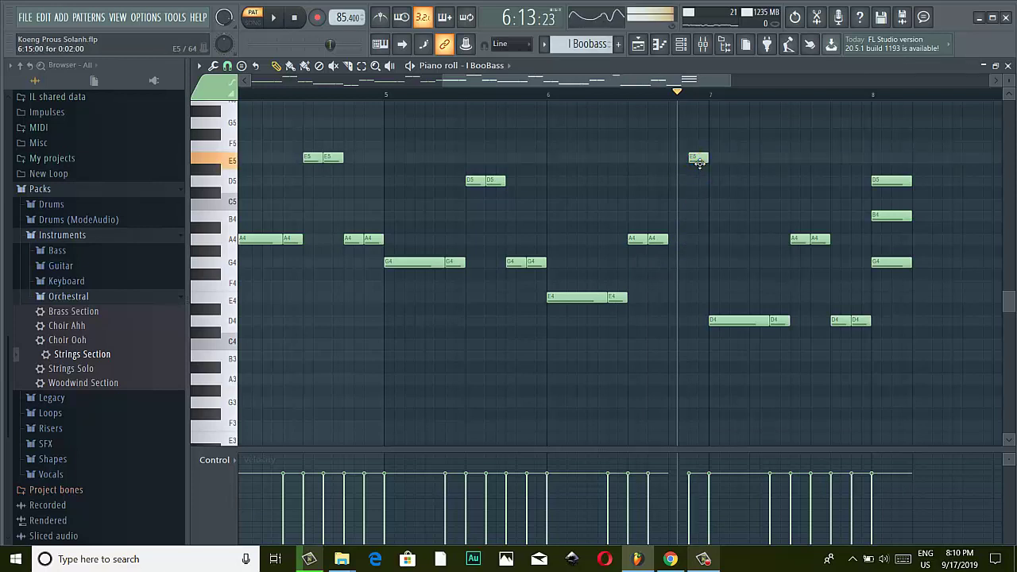
drag(696, 161, 683, 162)
click(693, 159)
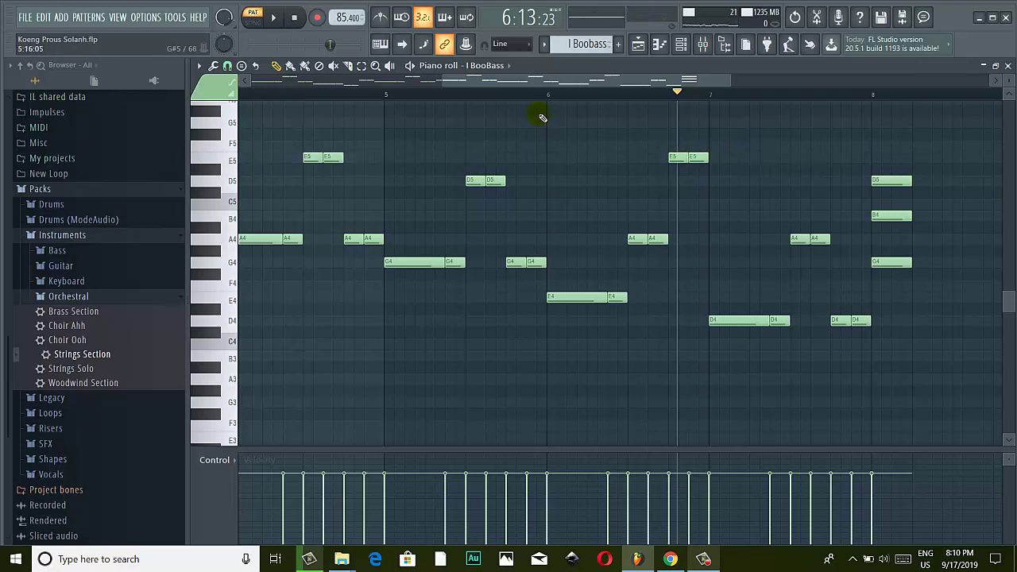
- Play the bass line from bar 6, pause in the middle of bar 7, and resume until late in bar 8
click(545, 94)
click(278, 20)
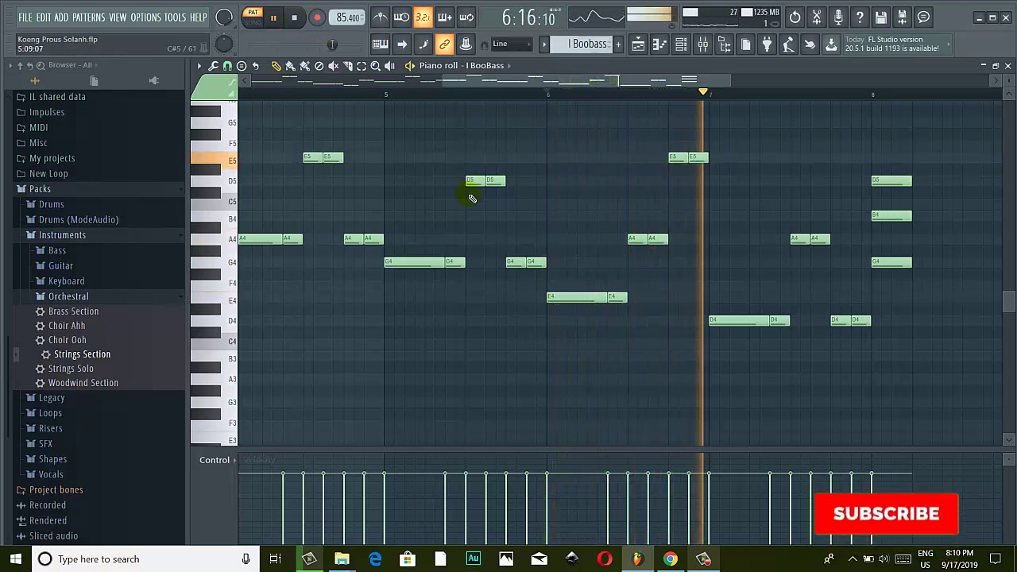
click(273, 17)
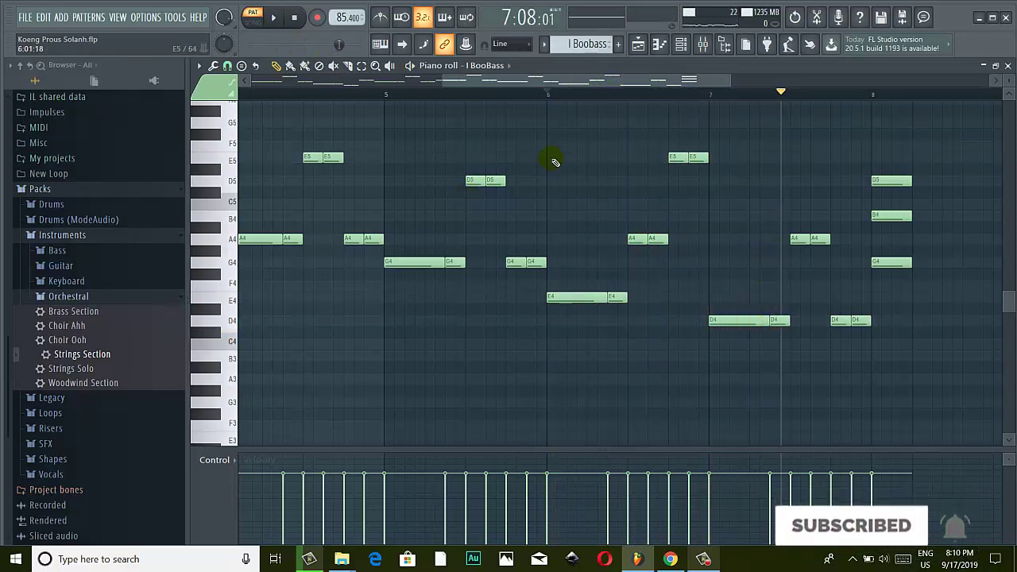
click(283, 18)
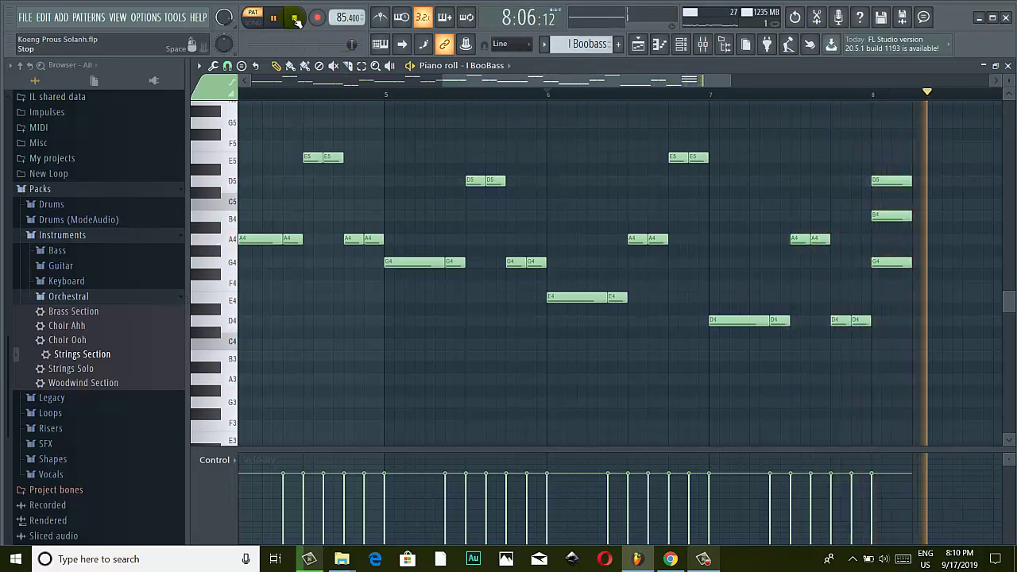
click(272, 17)
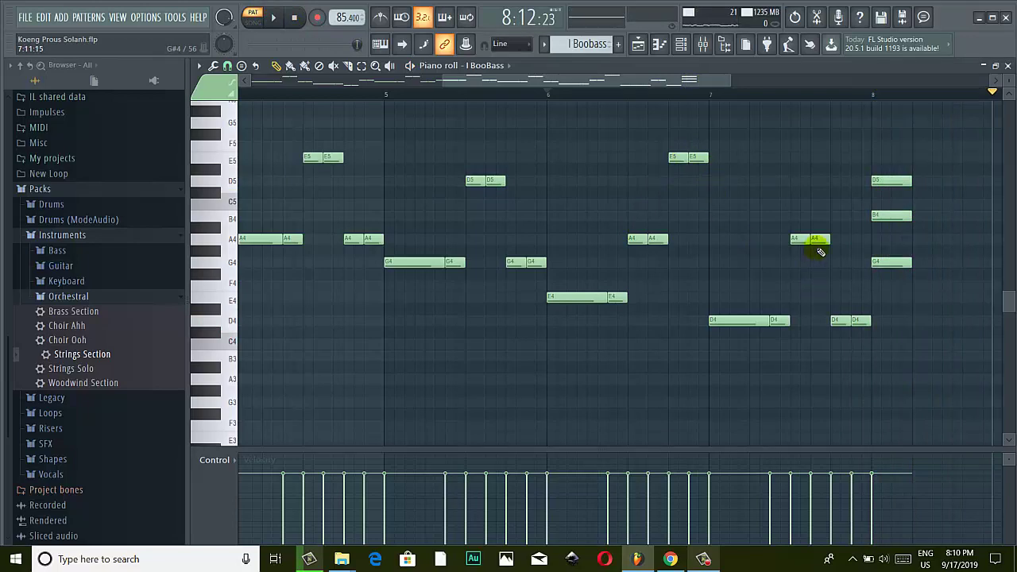
- Select all notes of the bass line and raise them one octave so the first note sits on G5
scroll(536, 278, down, 4)
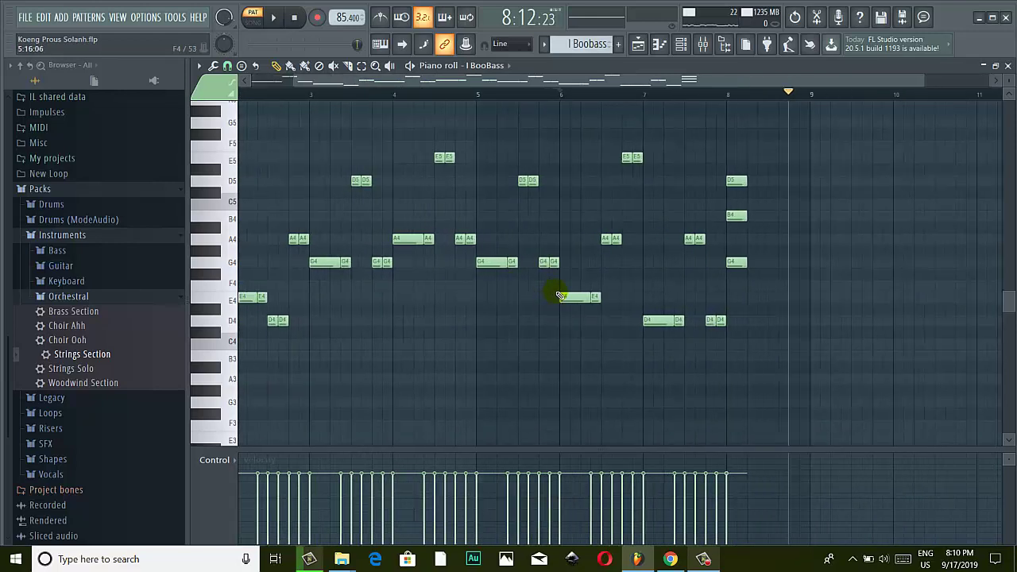
drag(790, 119, 238, 342)
scroll(278, 350, up, 1)
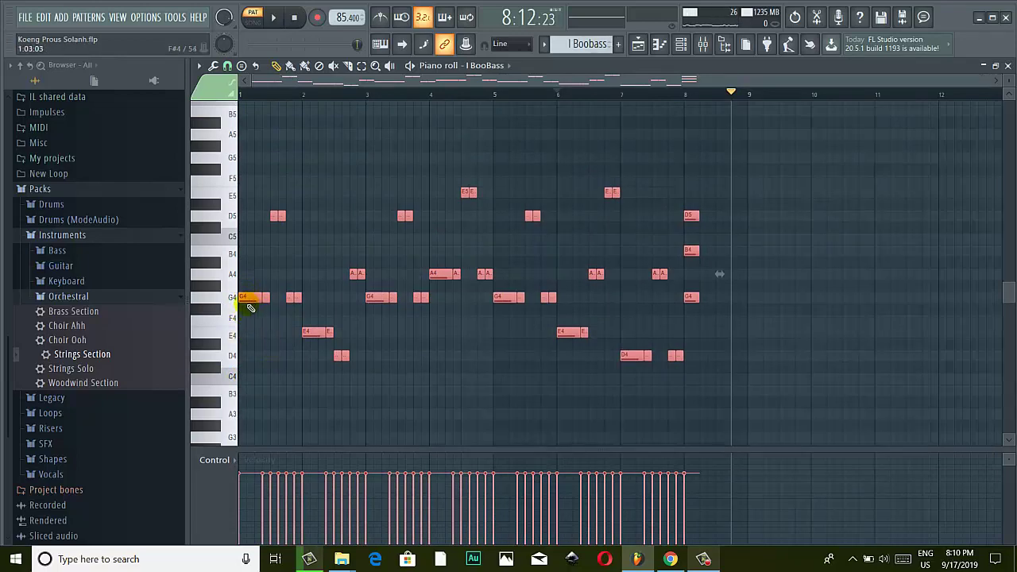
drag(251, 303, 227, 154)
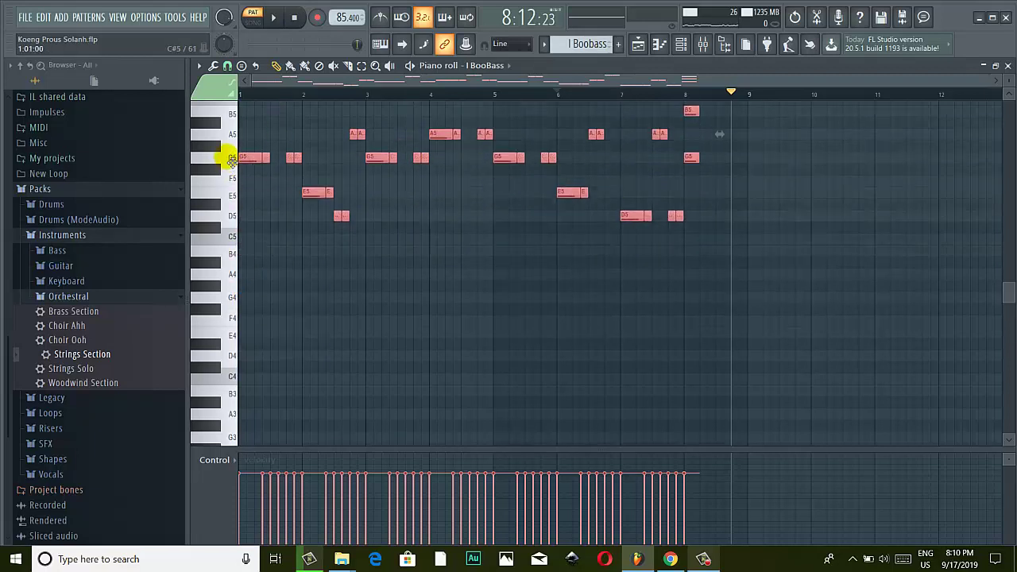
scroll(295, 194, up, 4)
- Play the raised bass line from bar 1 and pause it in bar 8
click(246, 94)
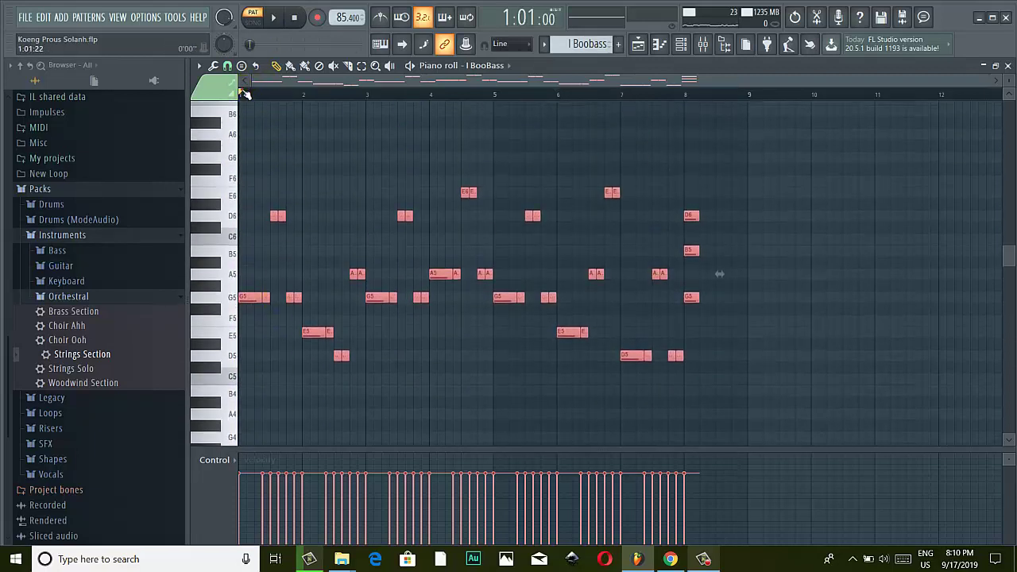
key(space)
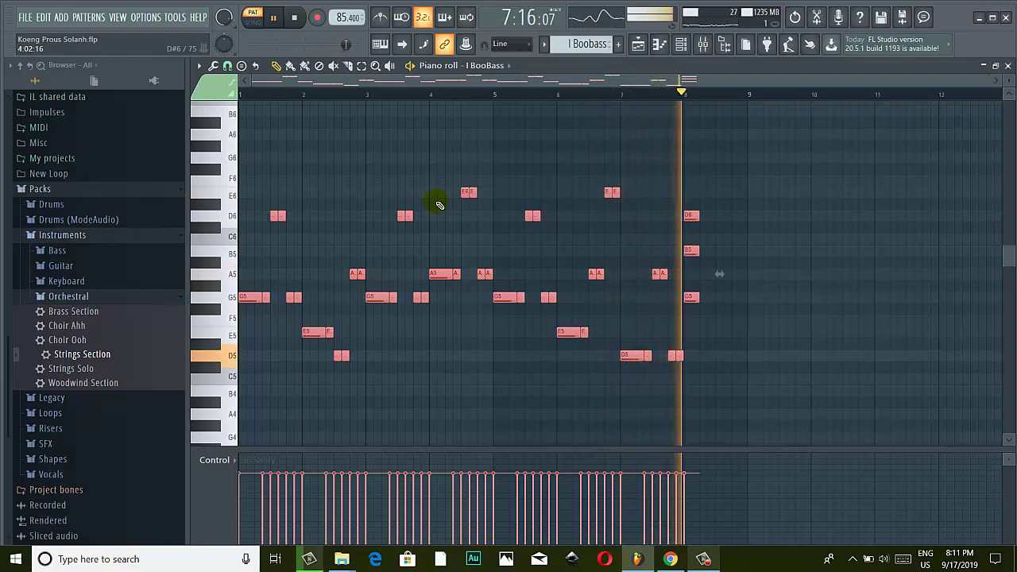
click(274, 17)
- Replace the G major chord at the start of bar 8 with a single four-step G5 note
right_click(691, 297)
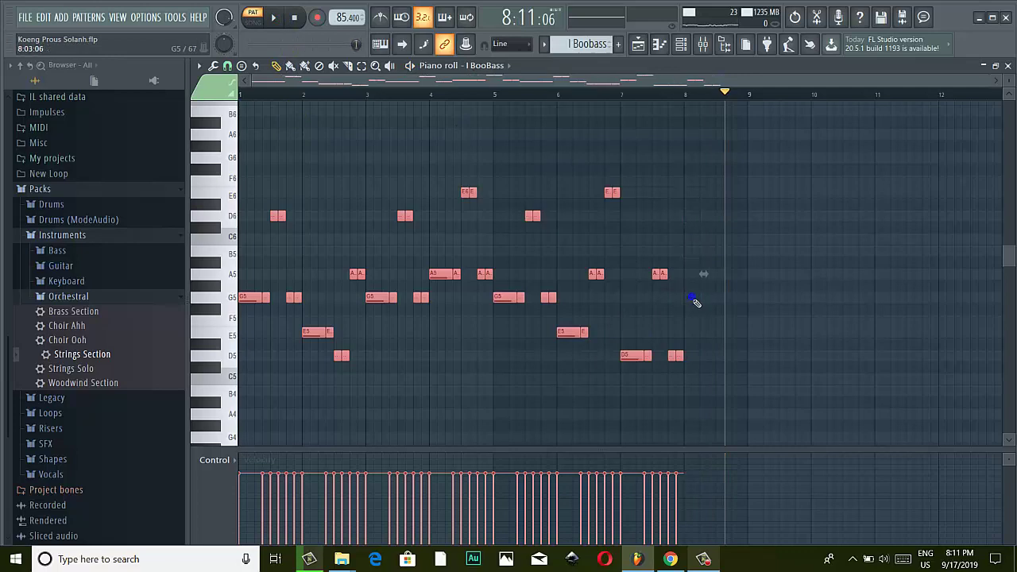
click(687, 299)
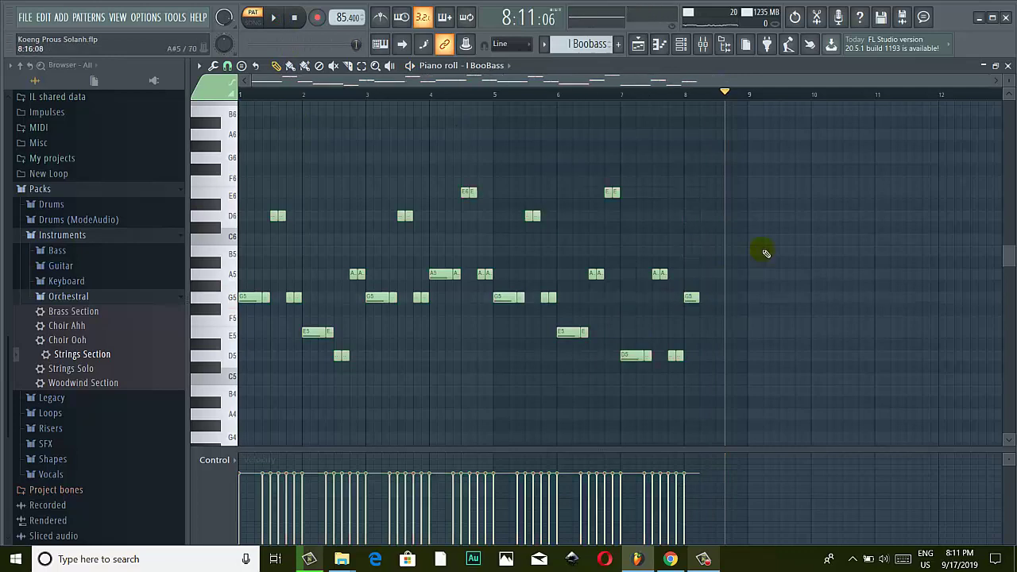
scroll(696, 303, up, 3)
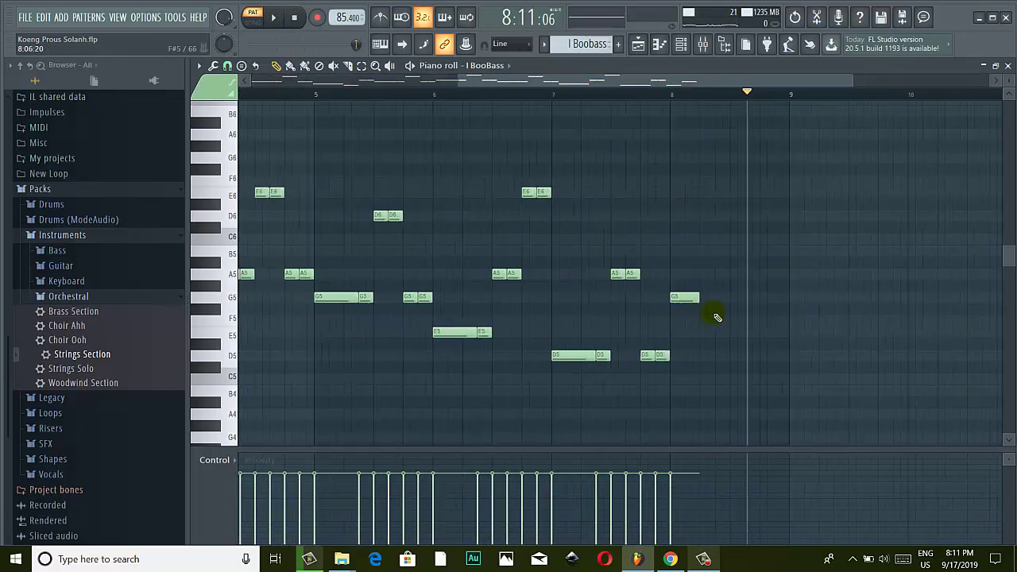
- Replace the I Boobass clip on Track 5 with a fresh one starting at bar 6, trimmed to end with the chord clips just past bar 13
click(1006, 65)
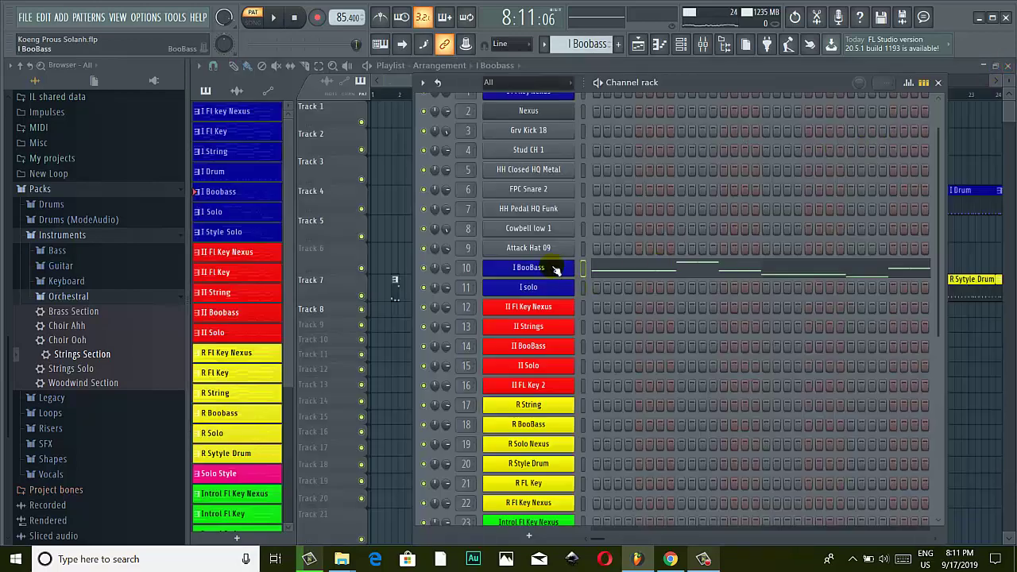
click(938, 83)
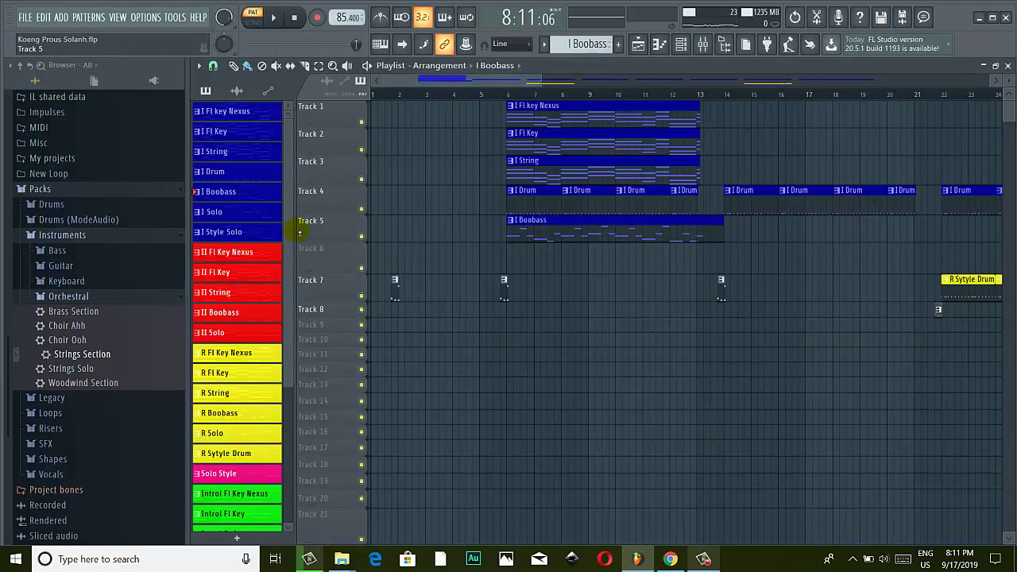
click(214, 195)
right_click(563, 241)
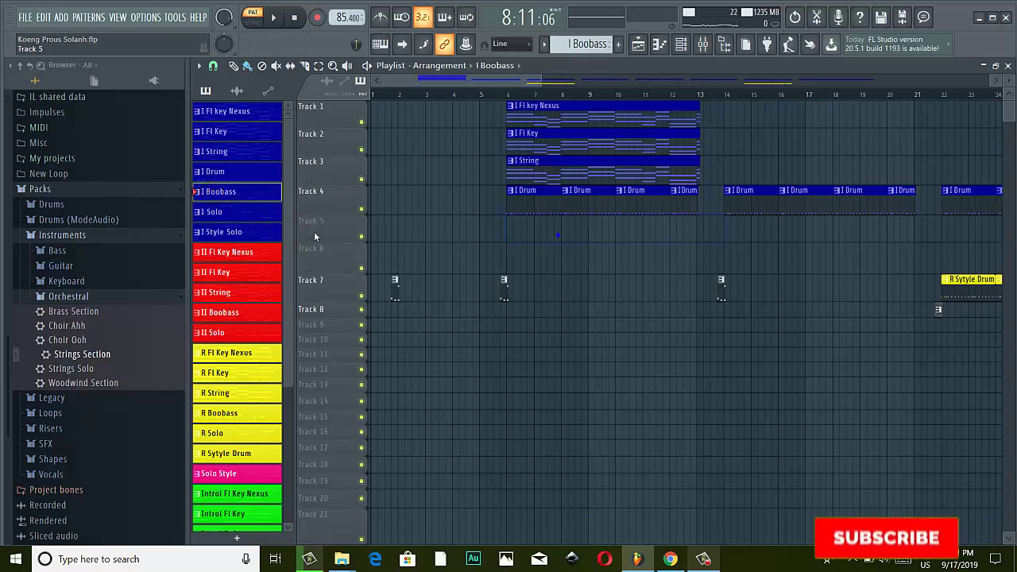
drag(227, 195, 518, 224)
scroll(522, 252, up, 3)
scroll(797, 237, up, 3)
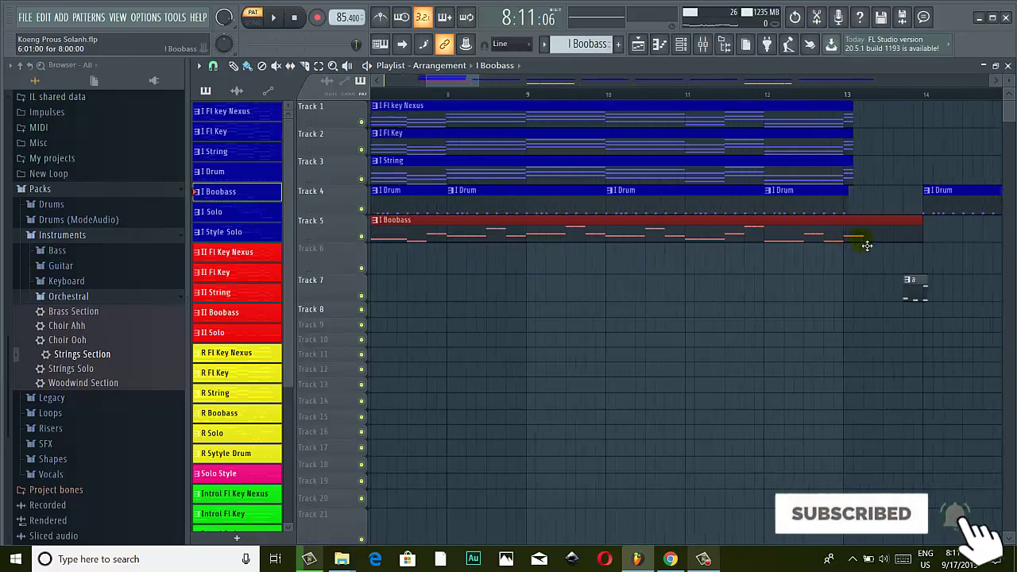
drag(934, 238, 837, 228)
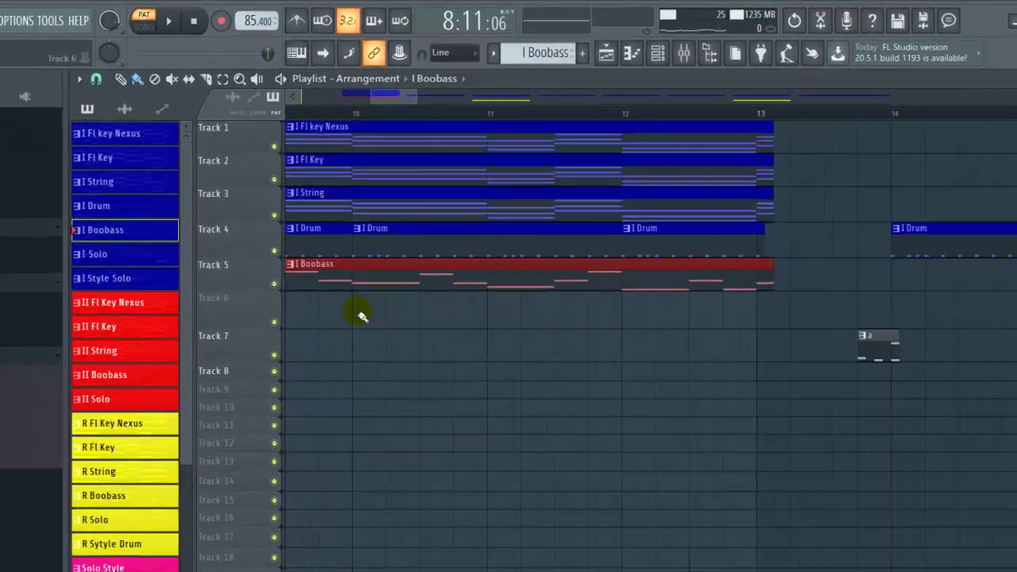
- Play the whole arrangement from bar 5 and pause it in bar 12 to hear the bass with chords and drums
scroll(431, 263, down, 3)
scroll(232, 129, left, 5)
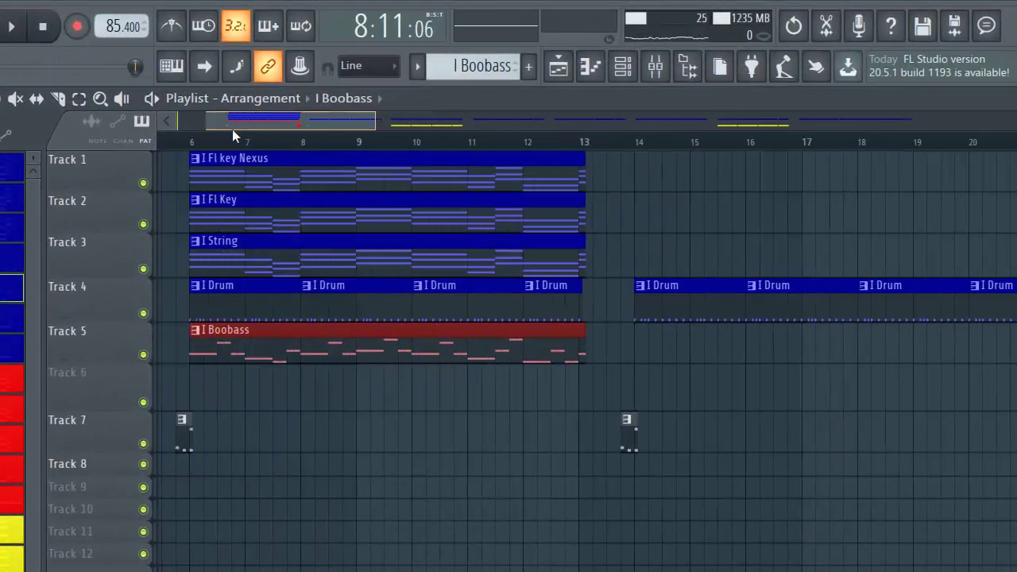
click(388, 148)
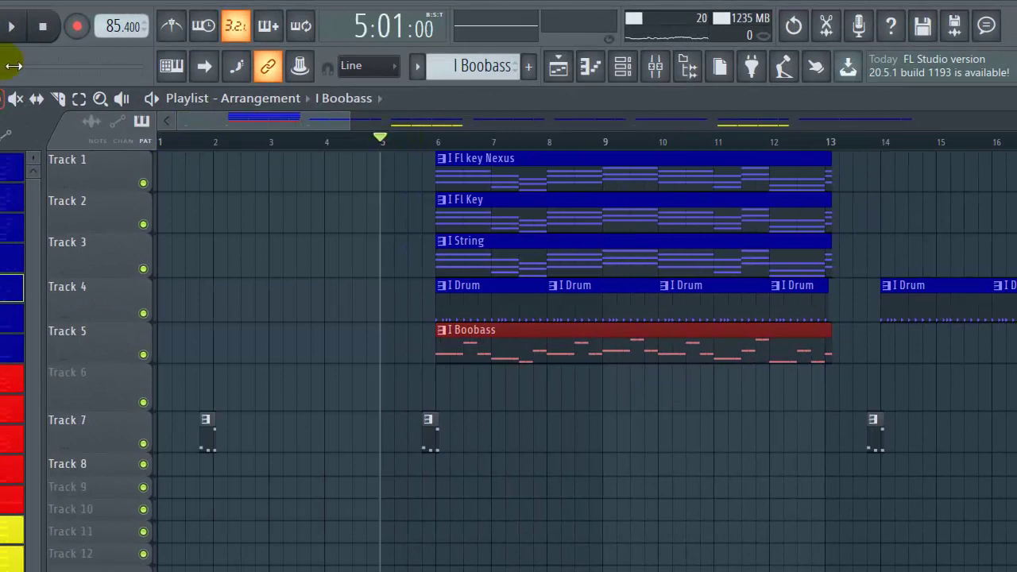
click(12, 27)
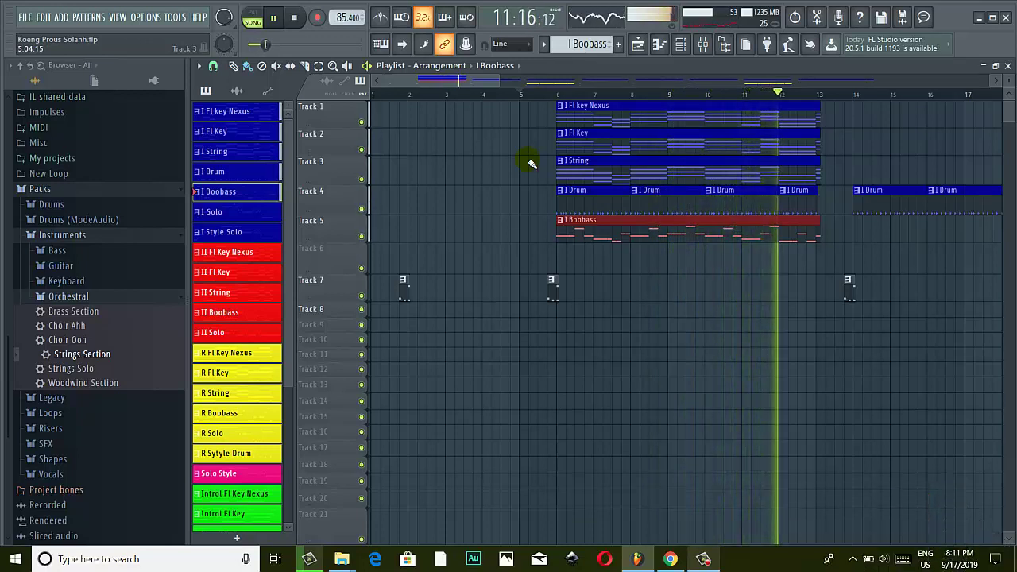
click(271, 19)
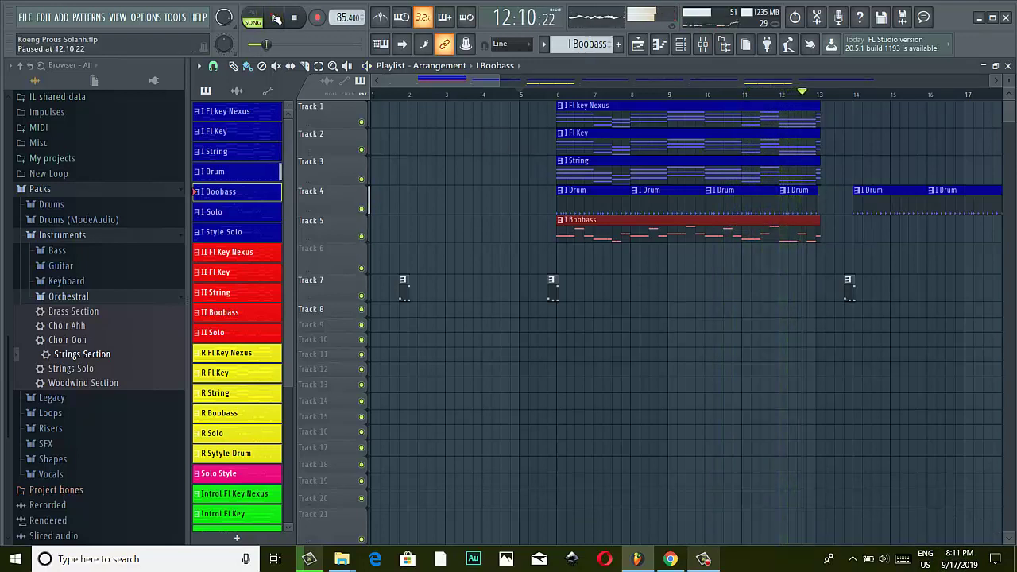
click(702, 558)
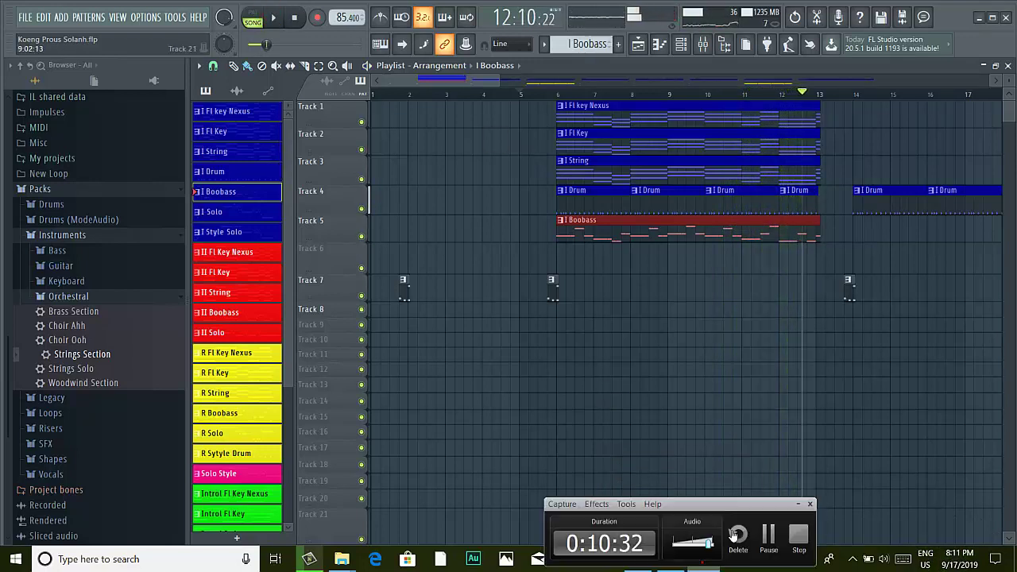
click(774, 534)
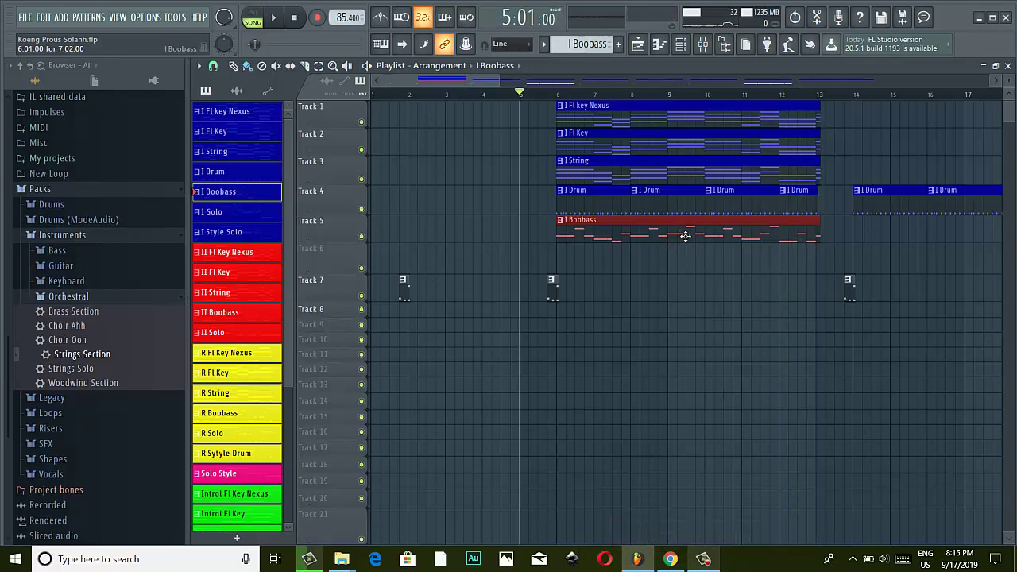
- Open the I Boobass clip's notes and, in bar 4, delete everything after the opening six-step A5 note
double_click(685, 235)
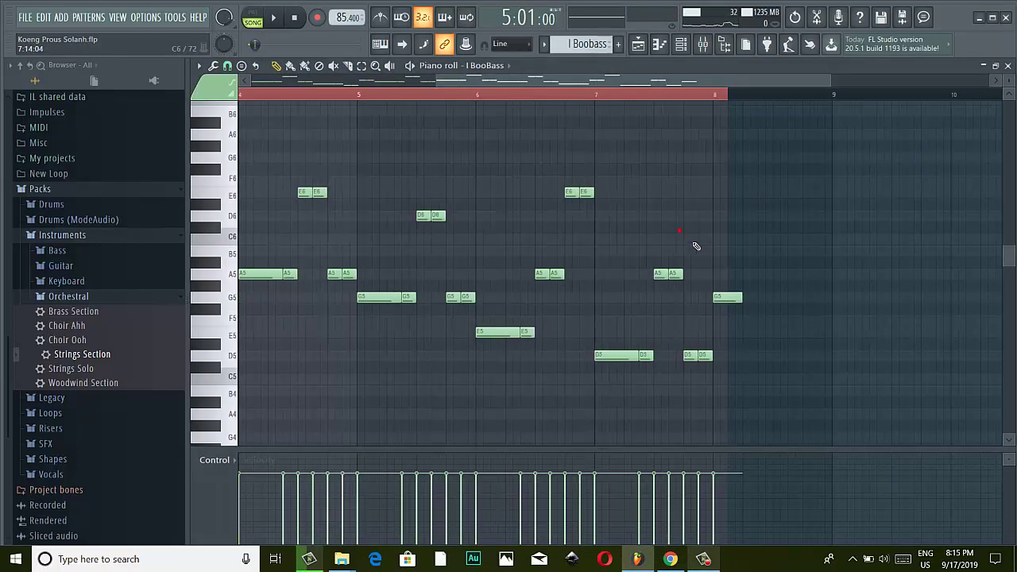
drag(432, 80, 393, 80)
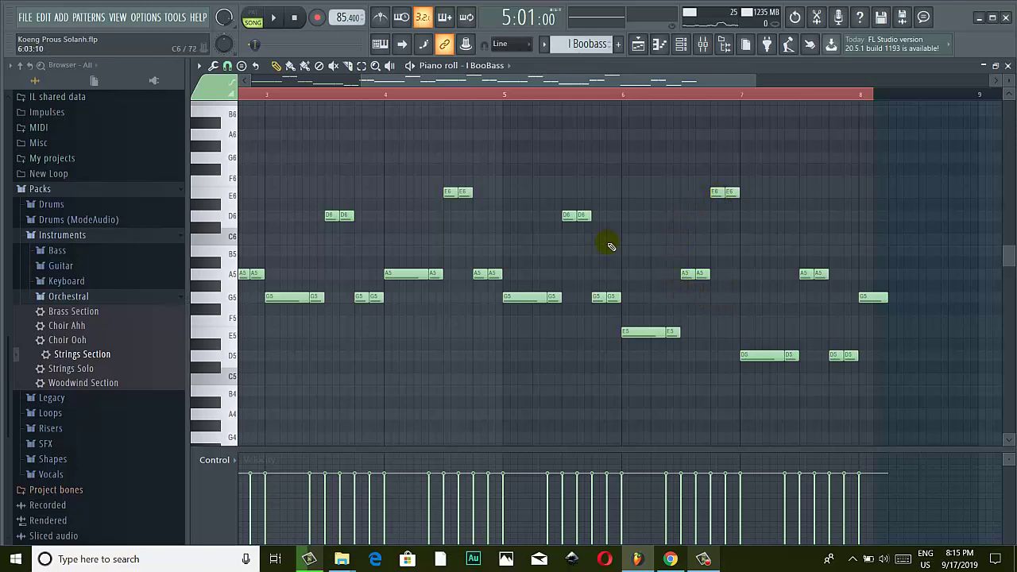
drag(472, 87, 338, 105)
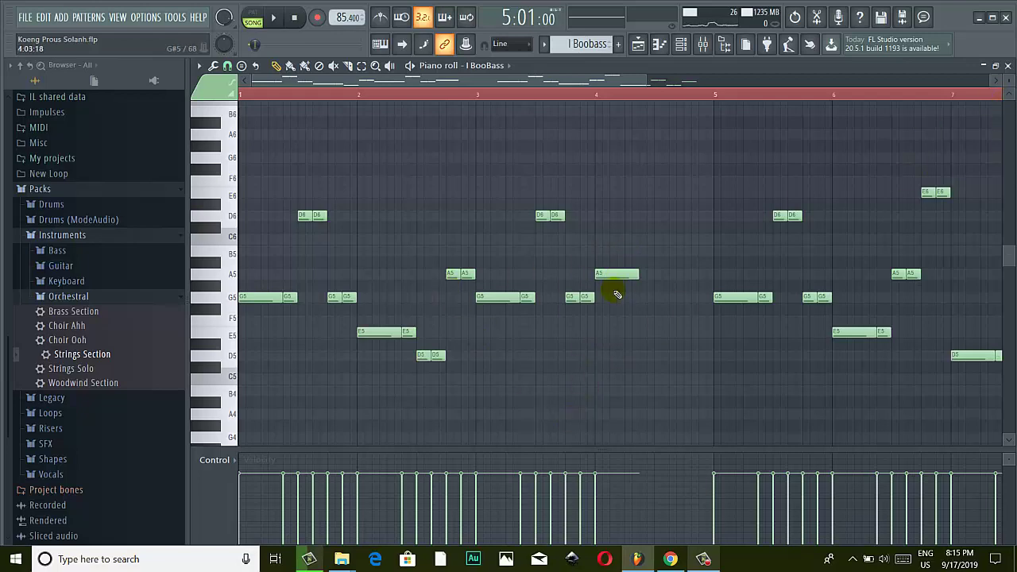
- Return to the playlist and place the II Boobass pattern on Track 10, starting just before bar 6
click(1007, 66)
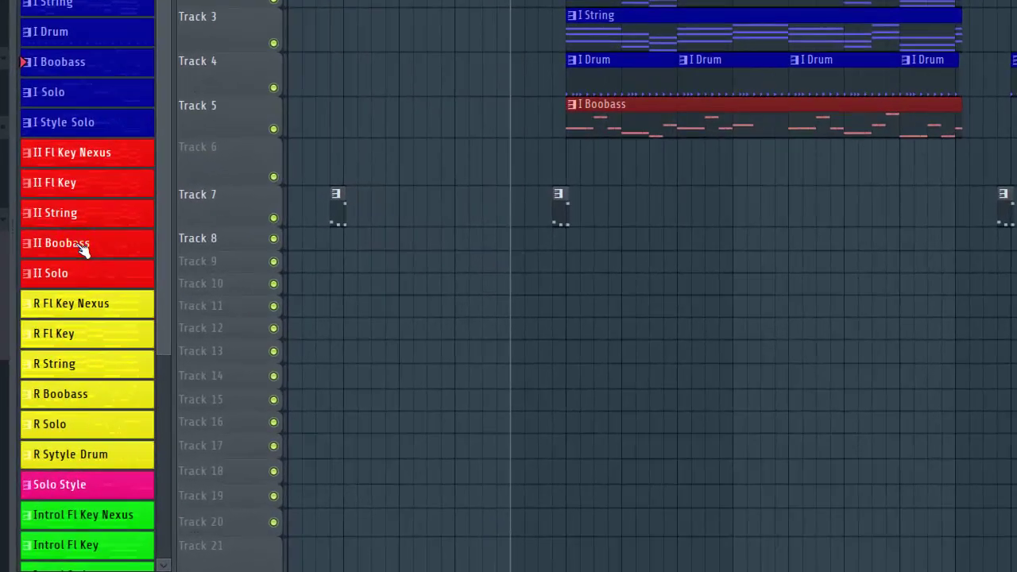
drag(94, 248, 548, 288)
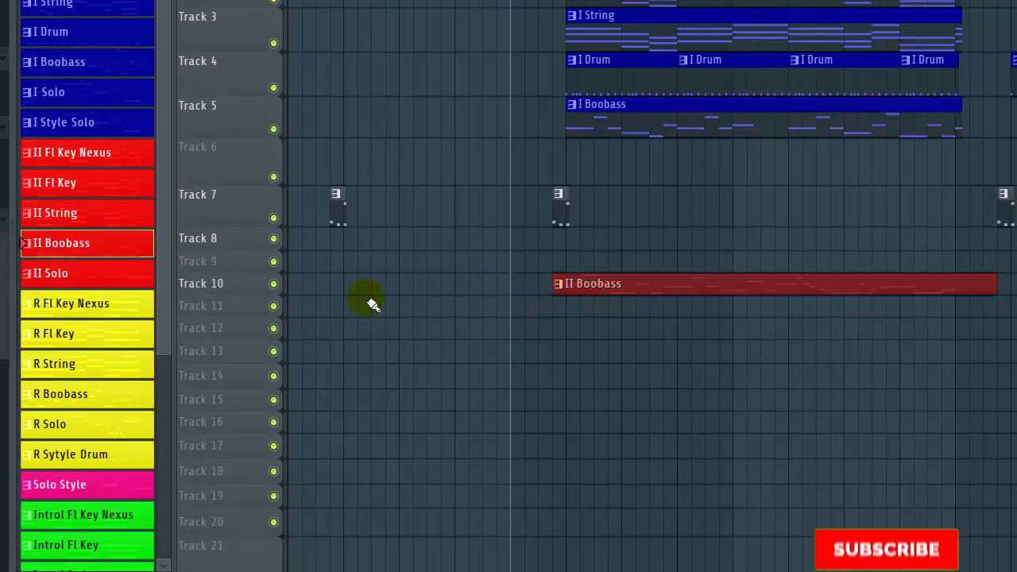
- Enlarge Track 10, open the II Boobass clip's notes, and copy bar 5's six-note run from the long A5 to E5
drag(250, 295, 244, 357)
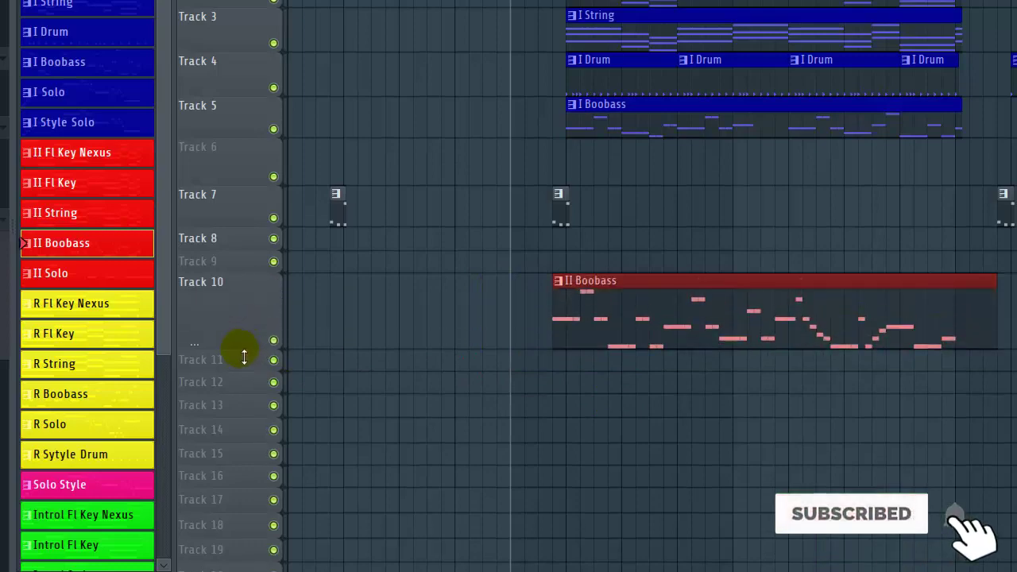
double_click(733, 334)
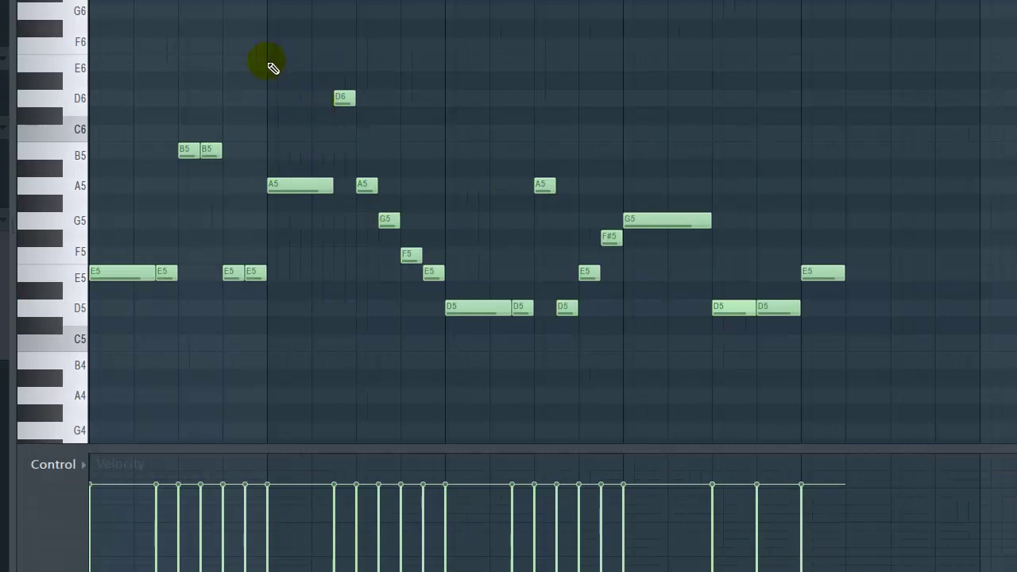
drag(298, 81, 426, 143)
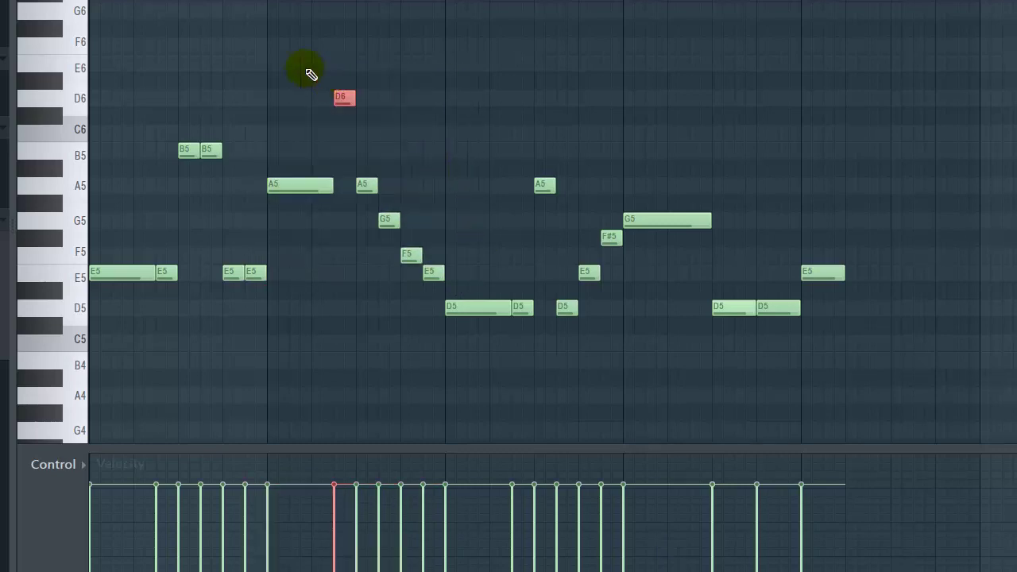
drag(297, 57, 454, 281)
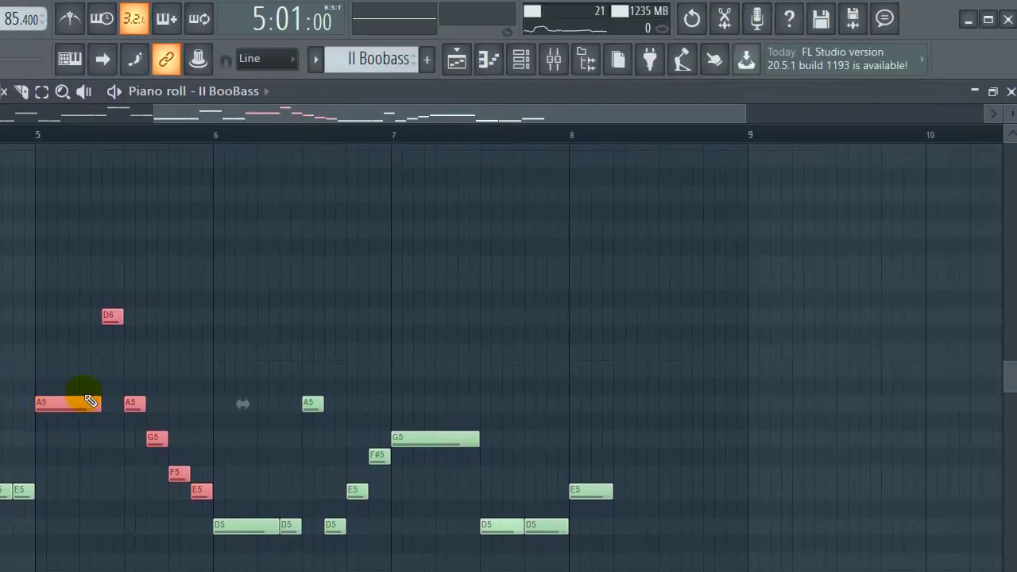
- Open the I Boobass clip's notes, play the passage around bar 4, and set the playhead to the start of bar 4
click(1004, 99)
double_click(378, 343)
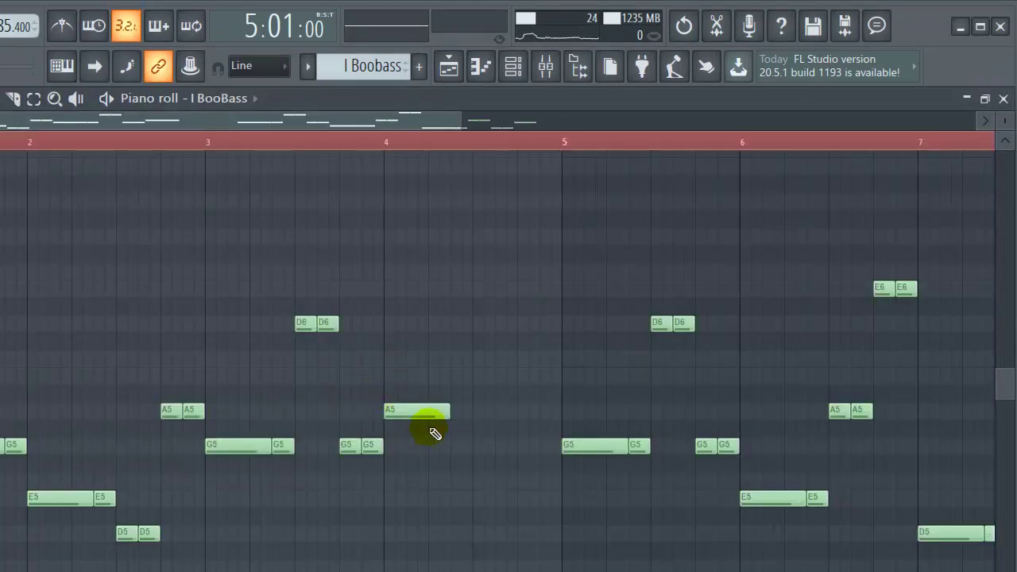
click(387, 144)
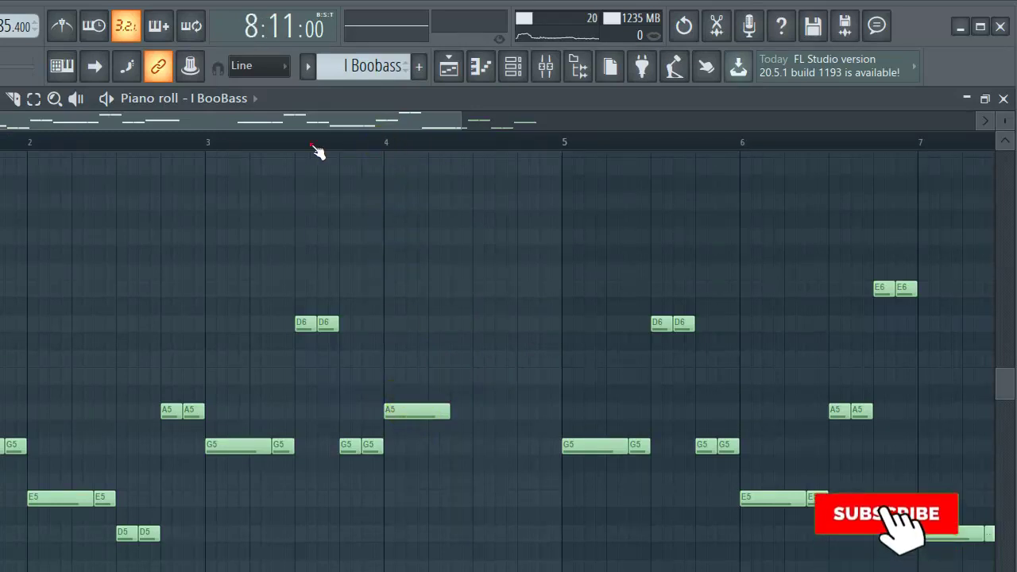
key(space)
click(375, 141)
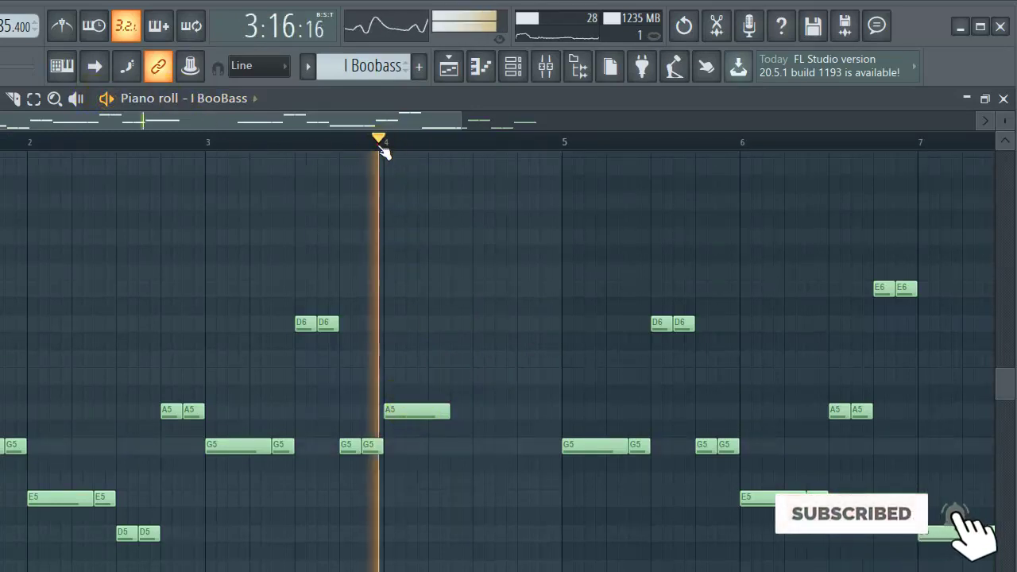
key(space)
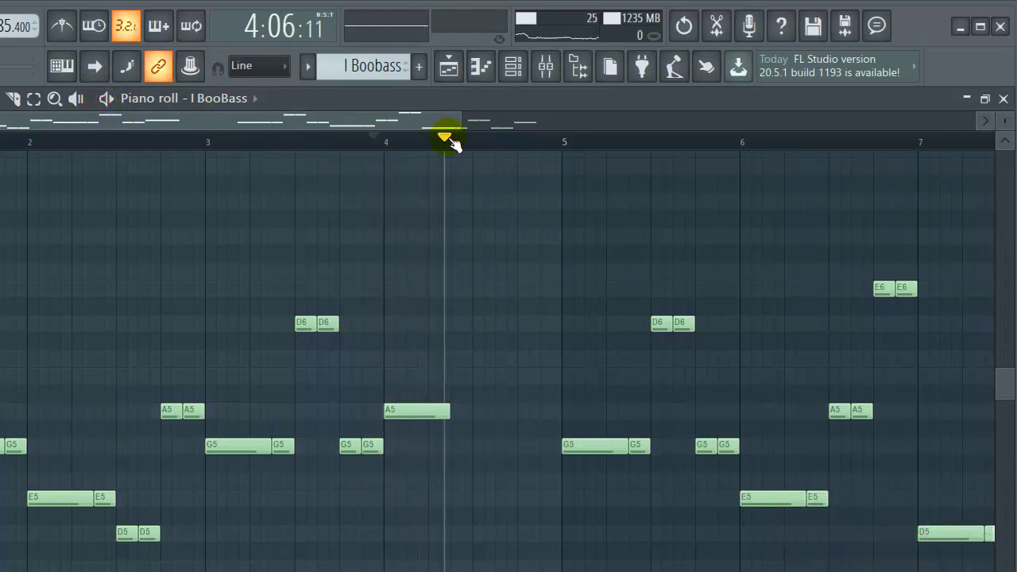
drag(446, 138, 391, 142)
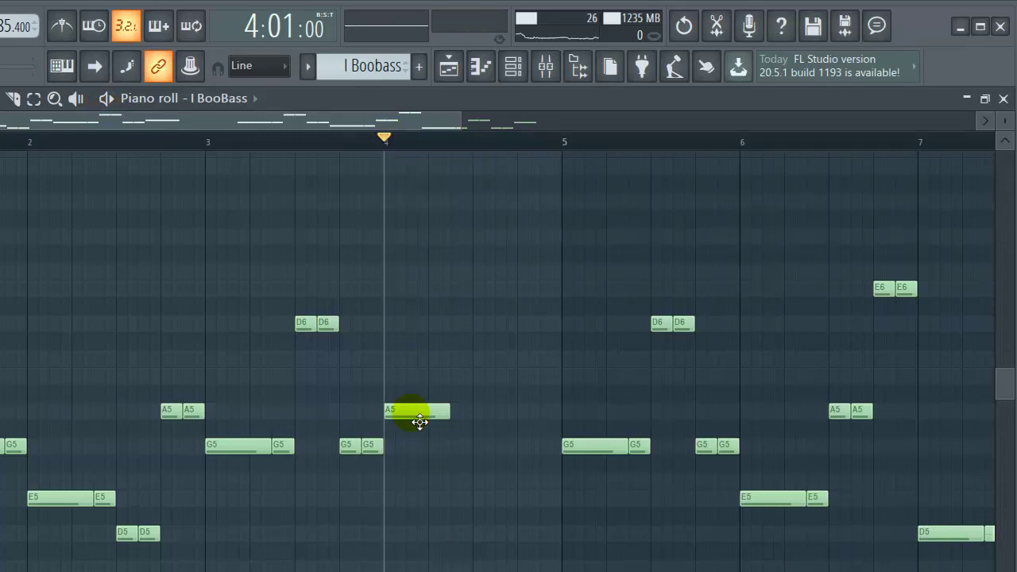
- Replace the lone A5 in bar 4 with the copied six-note run A5, D6, A5, G5, F5, E5, starting on bar 4
click(343, 410)
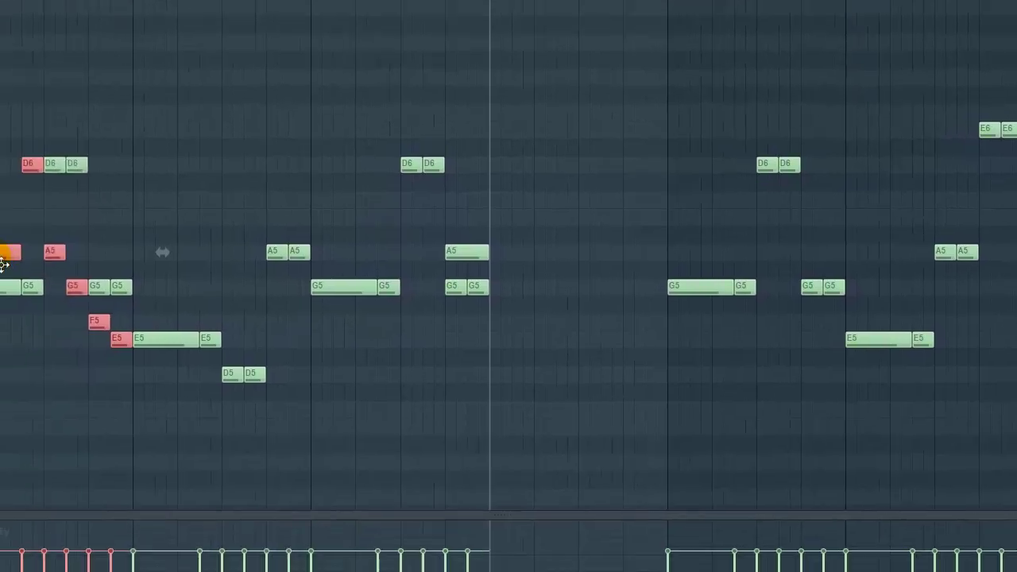
drag(64, 169, 590, 166)
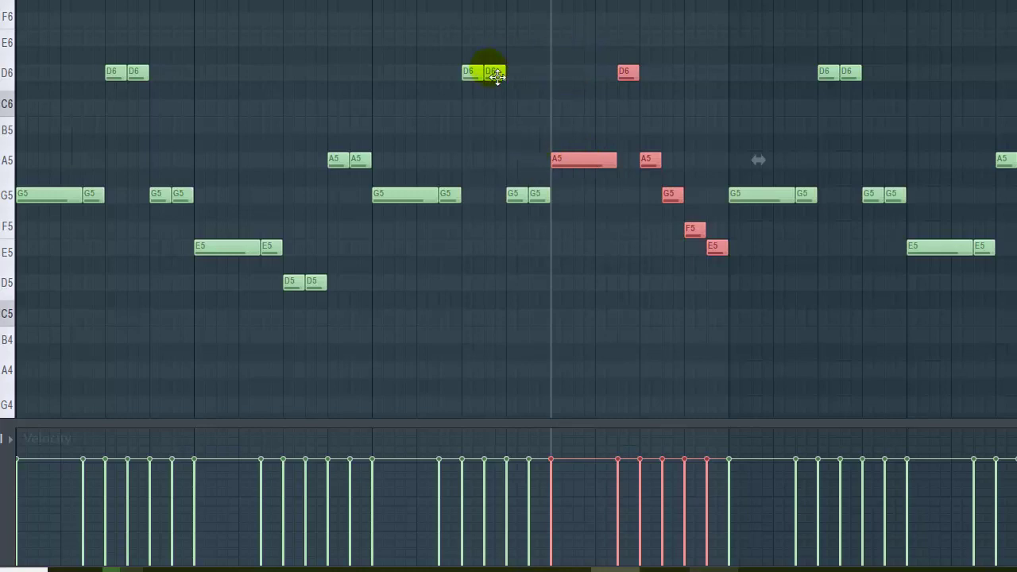
scroll(496, 74, down, 1)
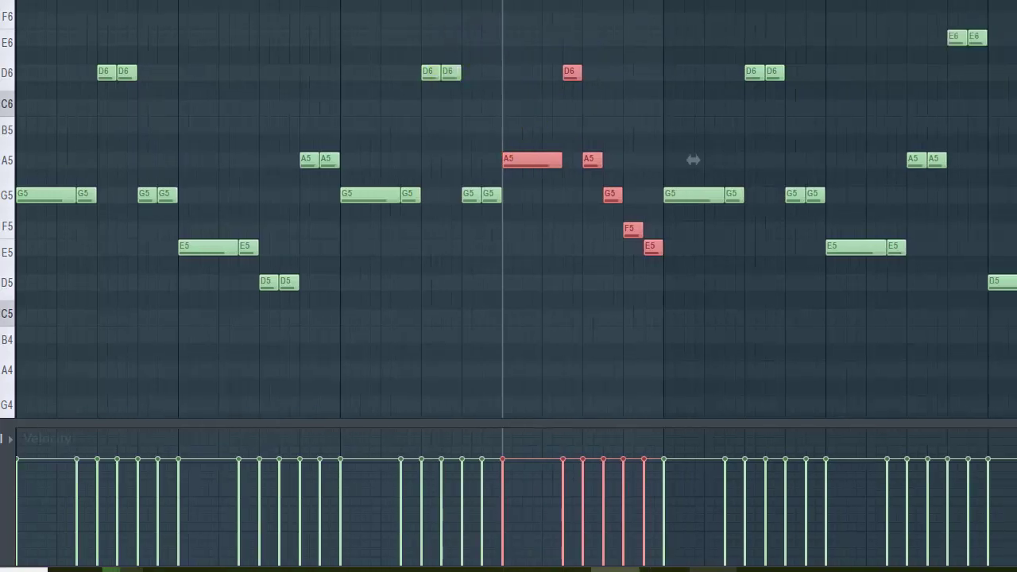
- Return to the playlist, delete the II Boobass clip from Track 10, and bring Tracks 8, 9 and 10 to similar heights
key(F5)
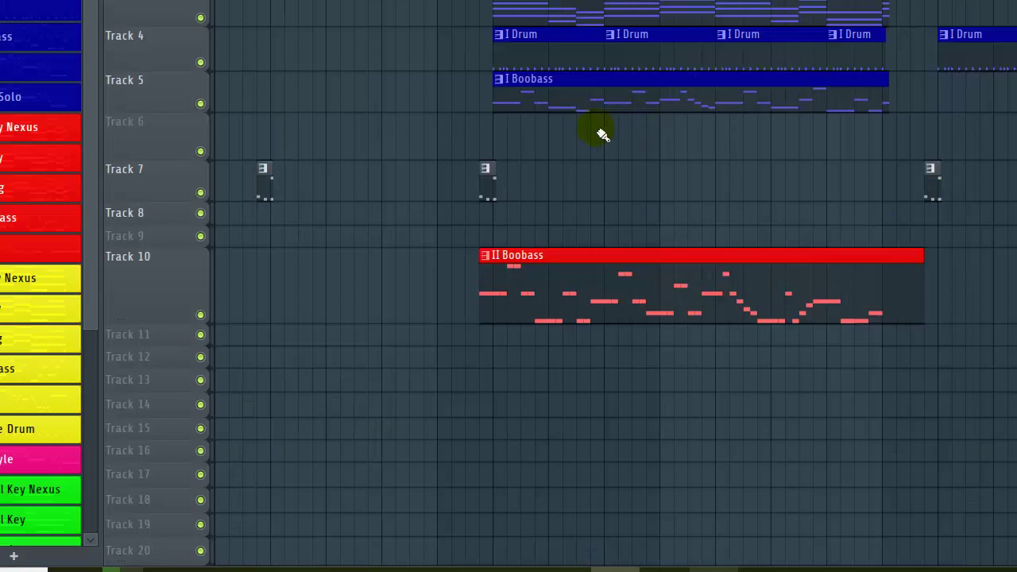
right_click(587, 268)
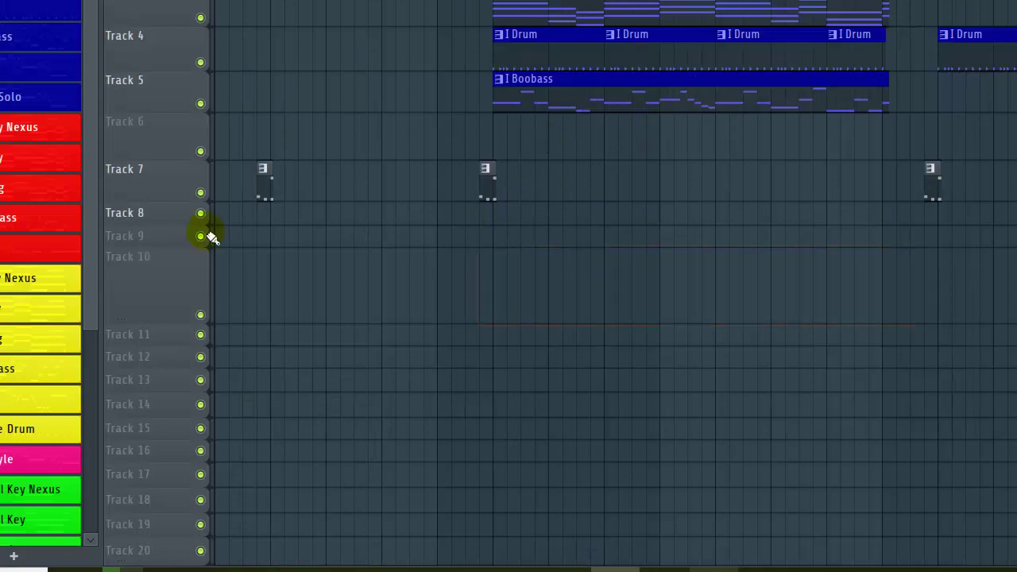
drag(159, 330, 159, 294)
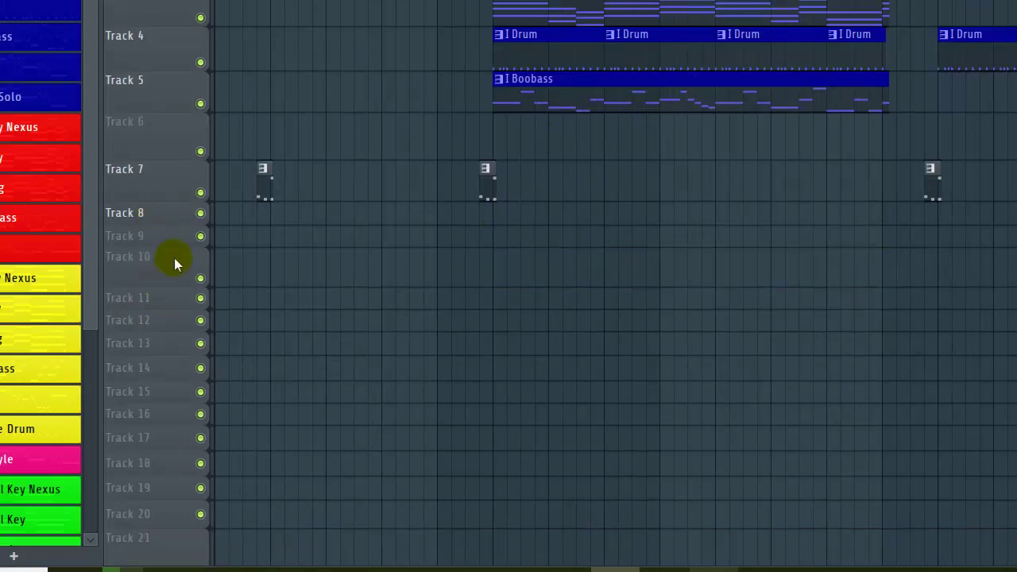
drag(180, 251, 178, 274)
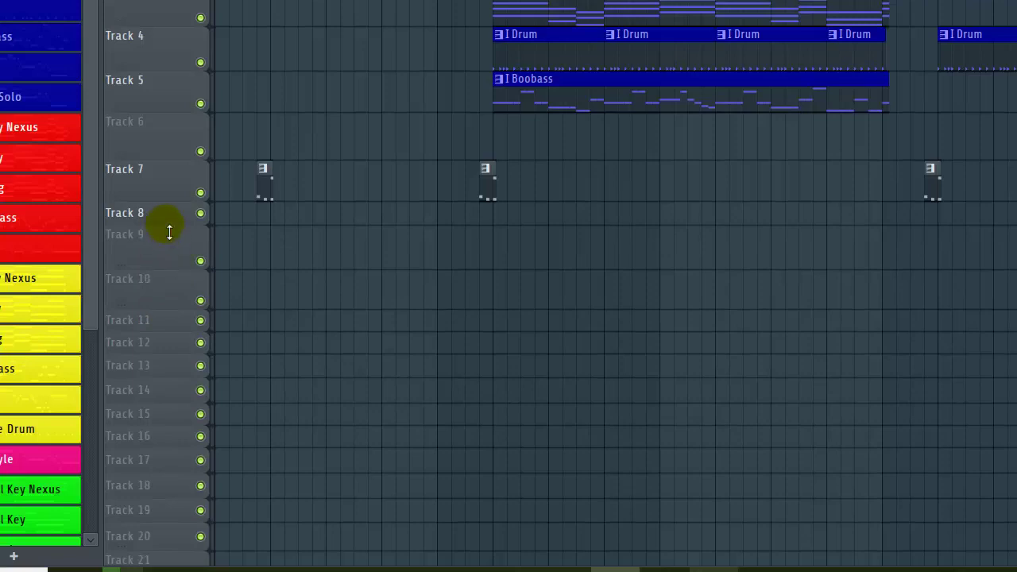
drag(169, 231, 164, 256)
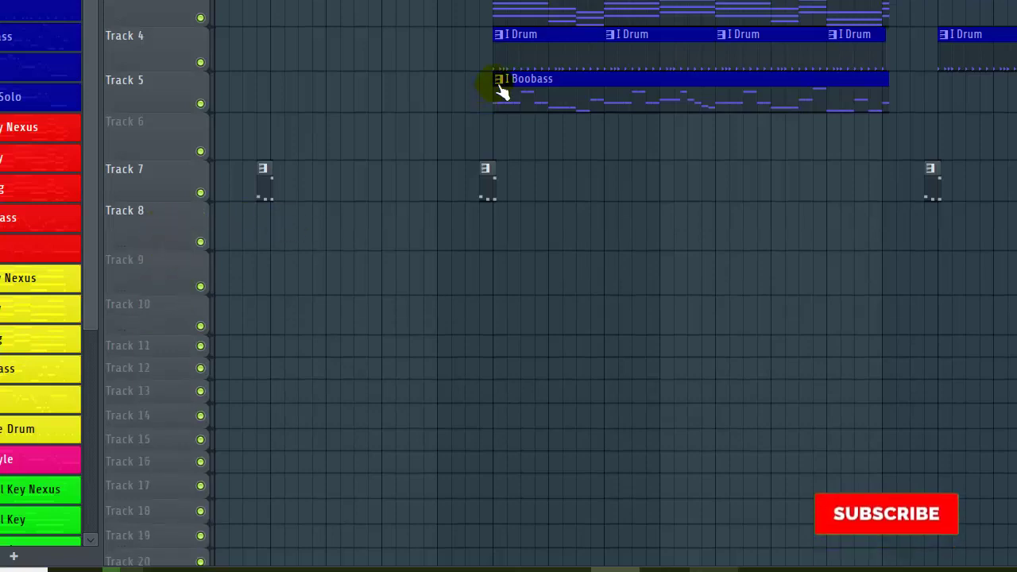
- Play the arrangement from bar 5 and pause it in bar 13, after the clips end
scroll(501, 92, up, 2)
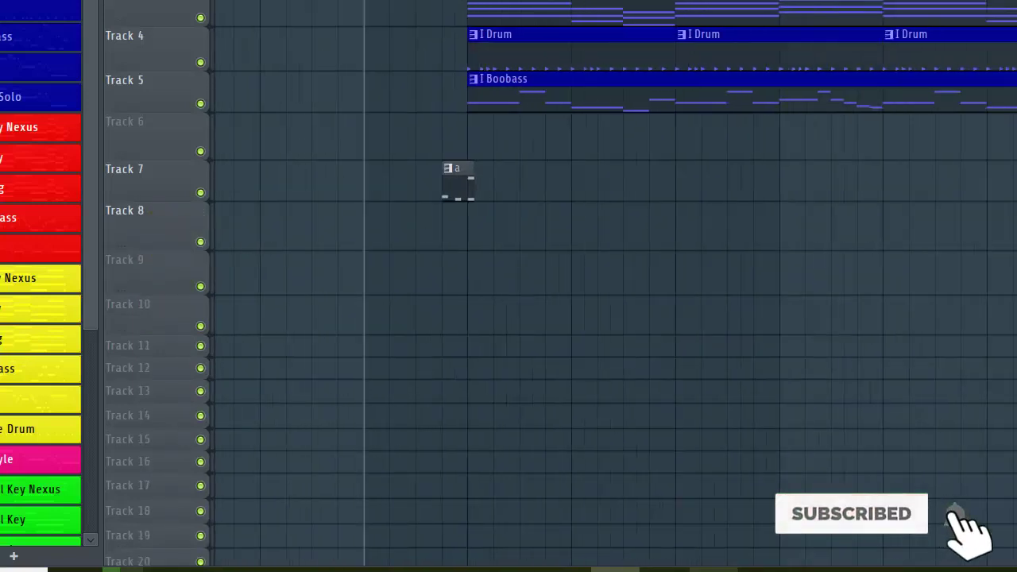
key(space)
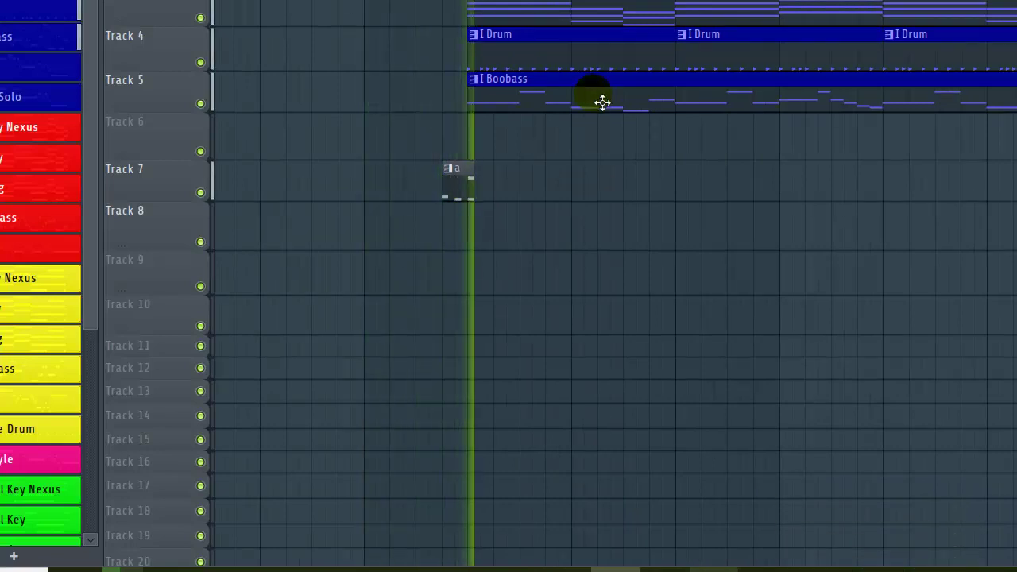
scroll(572, 141, down, 3)
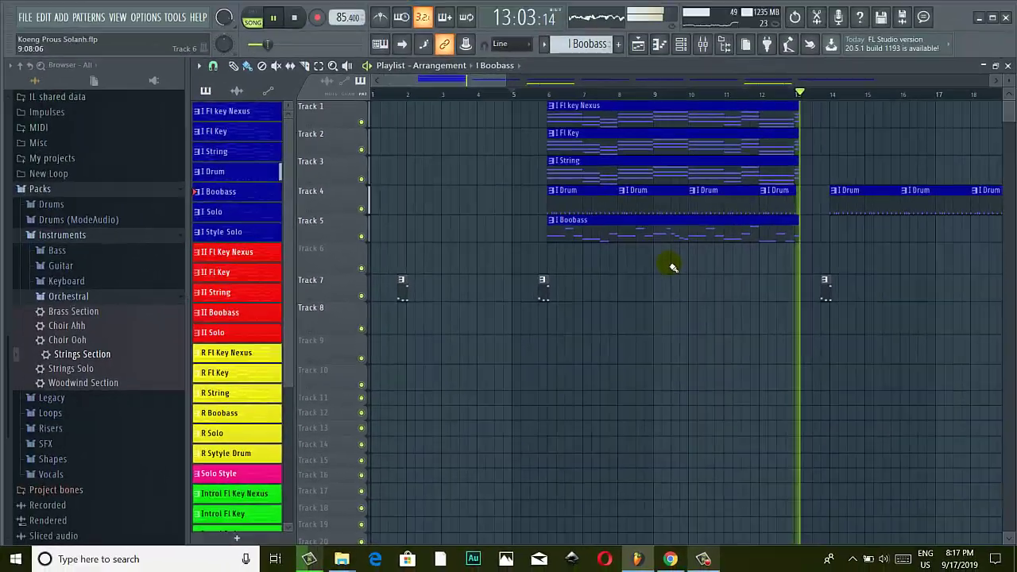
key(space)
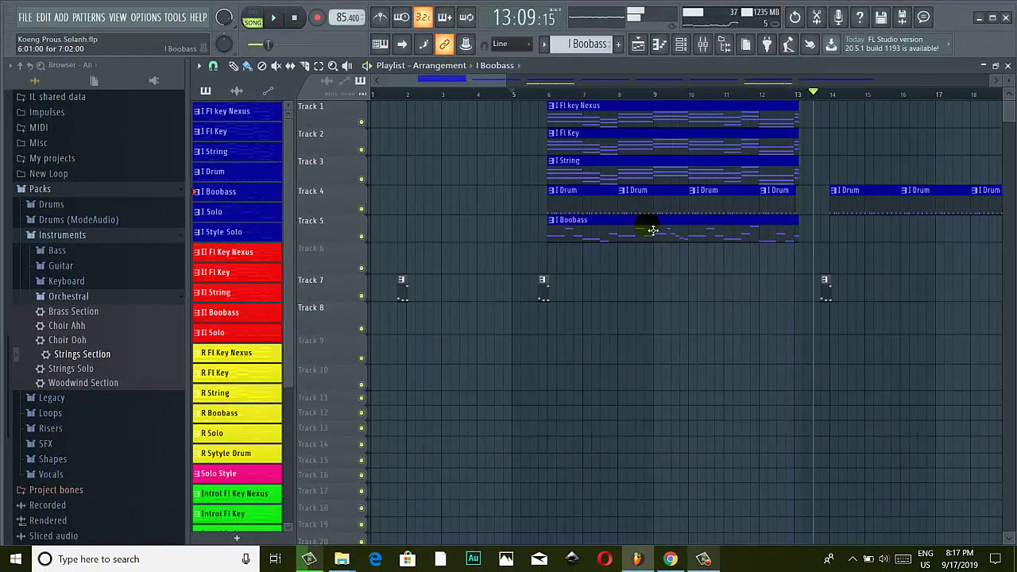
- Replay the arrangement from bar 6 and pause it at the start of bar 13
scroll(653, 183, up, 3)
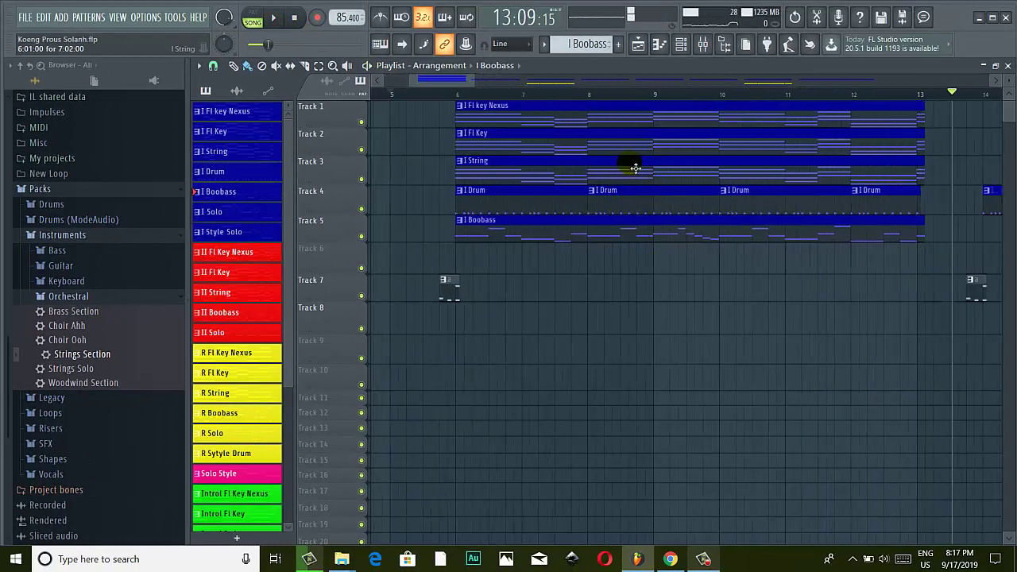
click(459, 95)
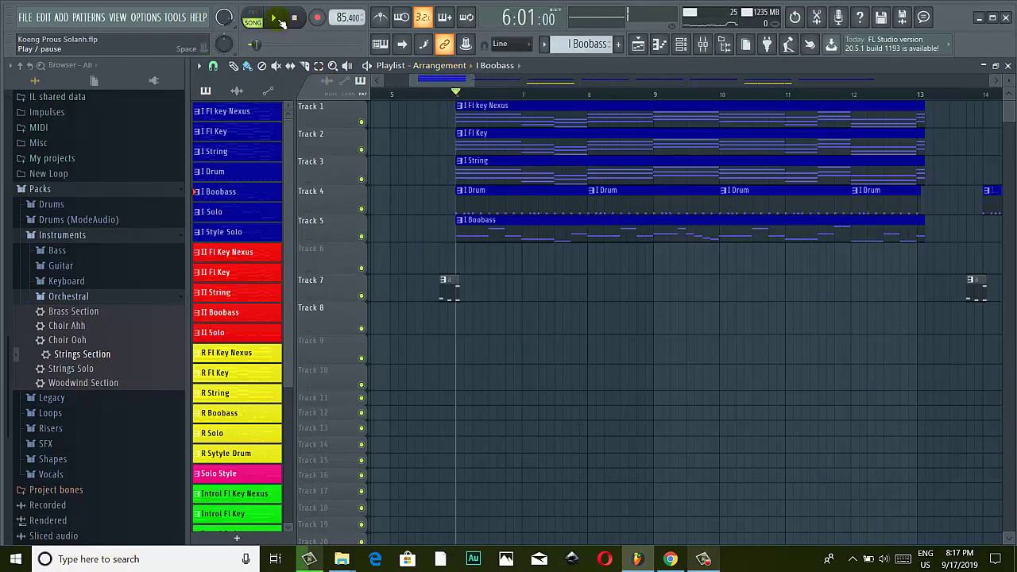
click(279, 19)
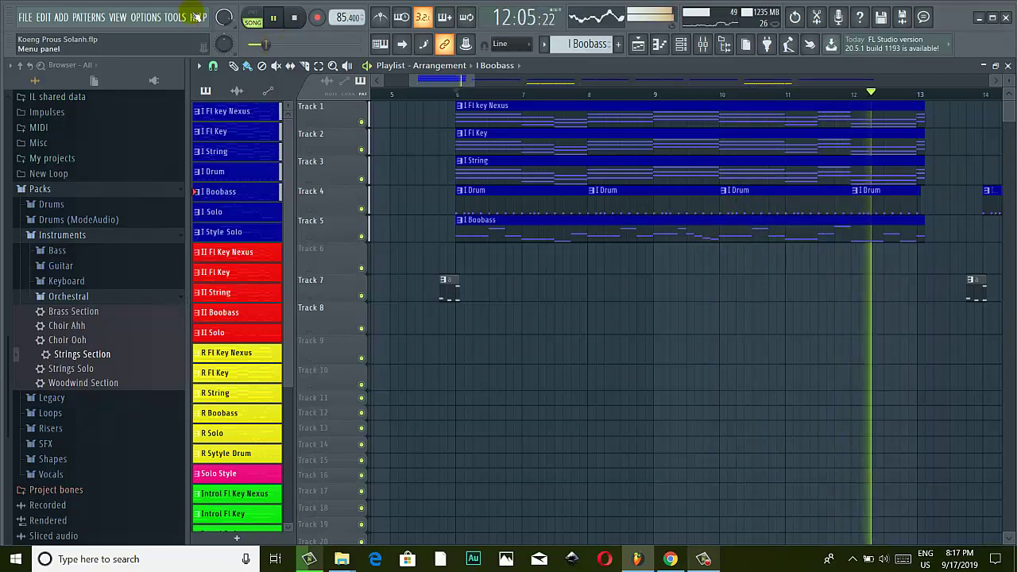
click(278, 18)
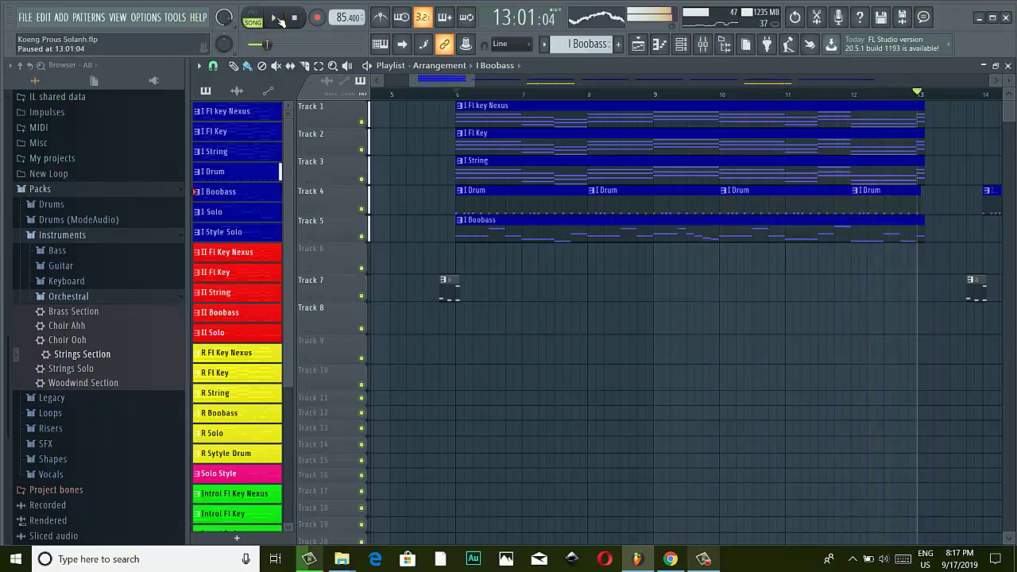
scroll(683, 288, down, 3)
scroll(681, 288, up, 3)
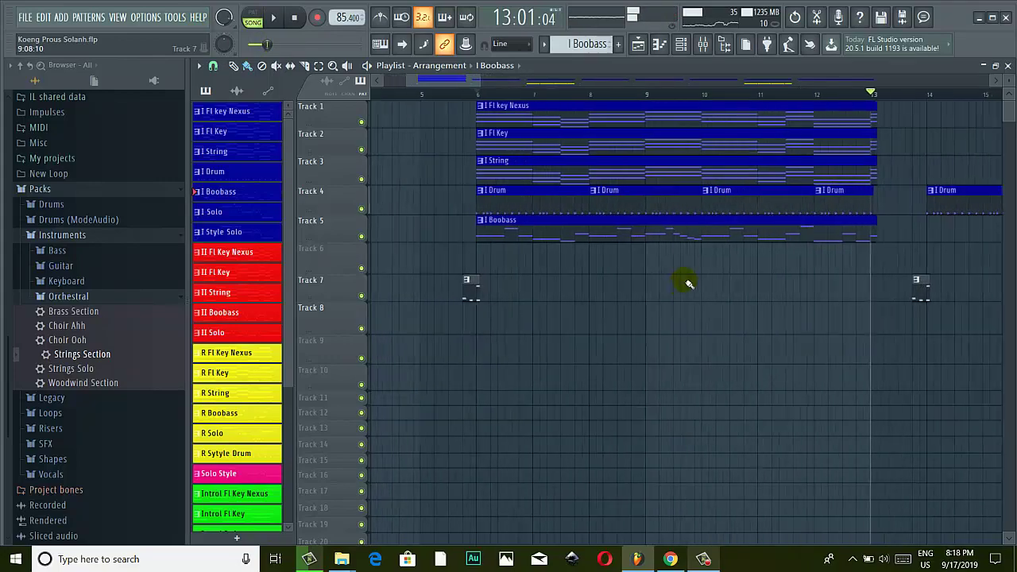
- Open the I Boobass clip's notes and, in bar 4, delete the short A5, G5, F5 and E5 notes
double_click(670, 236)
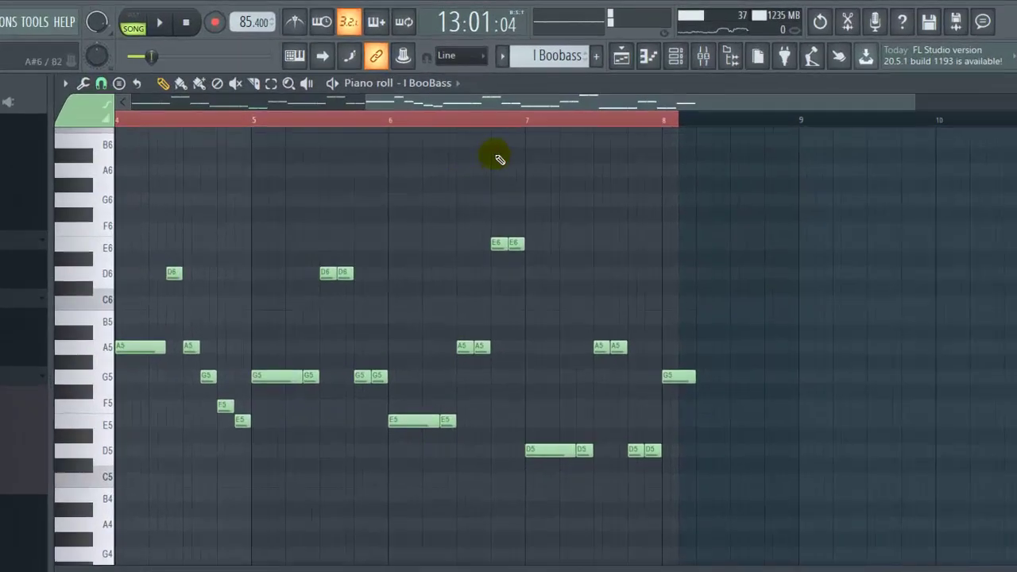
drag(558, 79, 488, 83)
drag(380, 124, 190, 134)
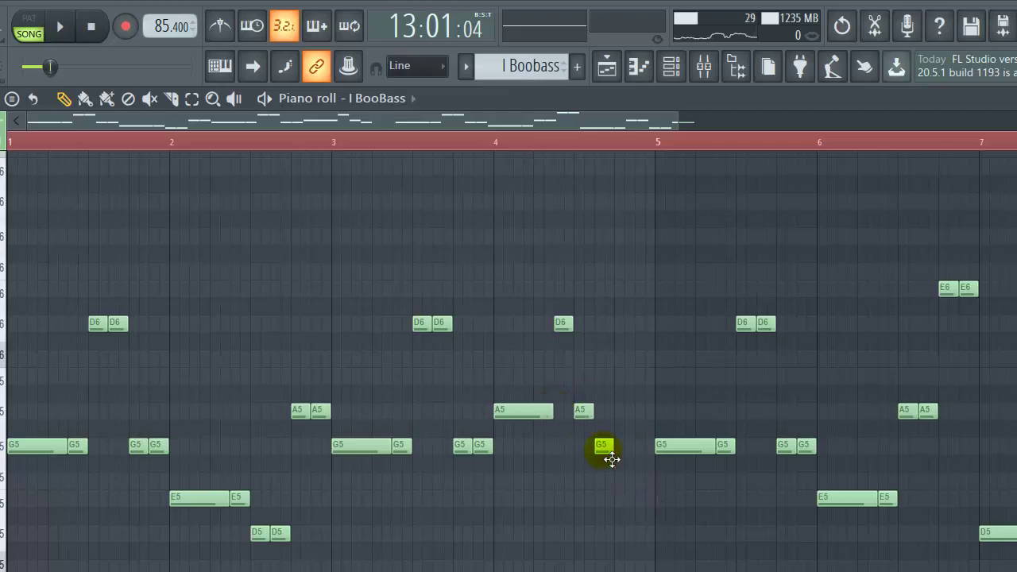
click(520, 411)
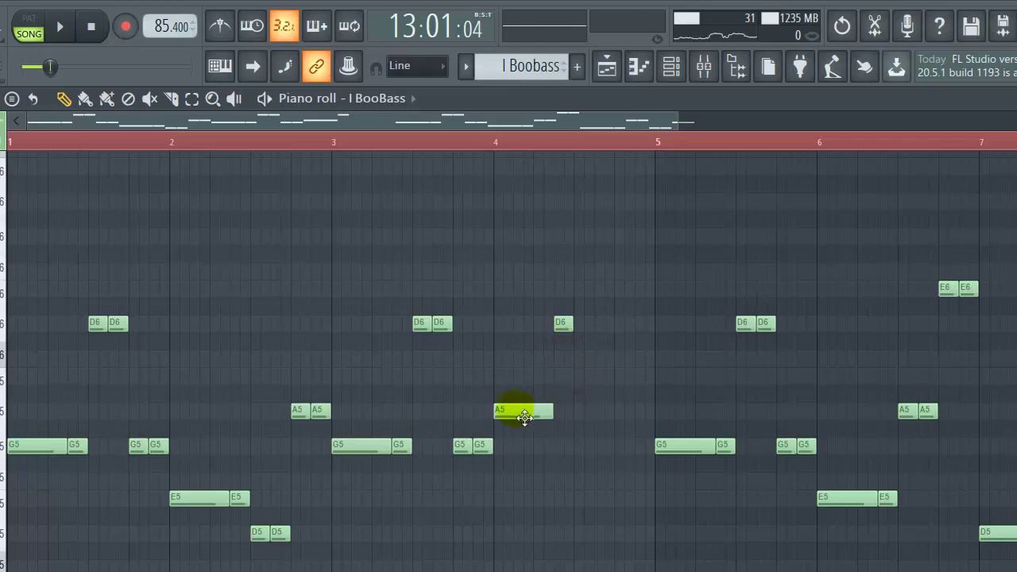
- Stamp an A5 major chord in bar 4, move it to start just before bar 5, and delete bar 4's D6 note
click(11, 99)
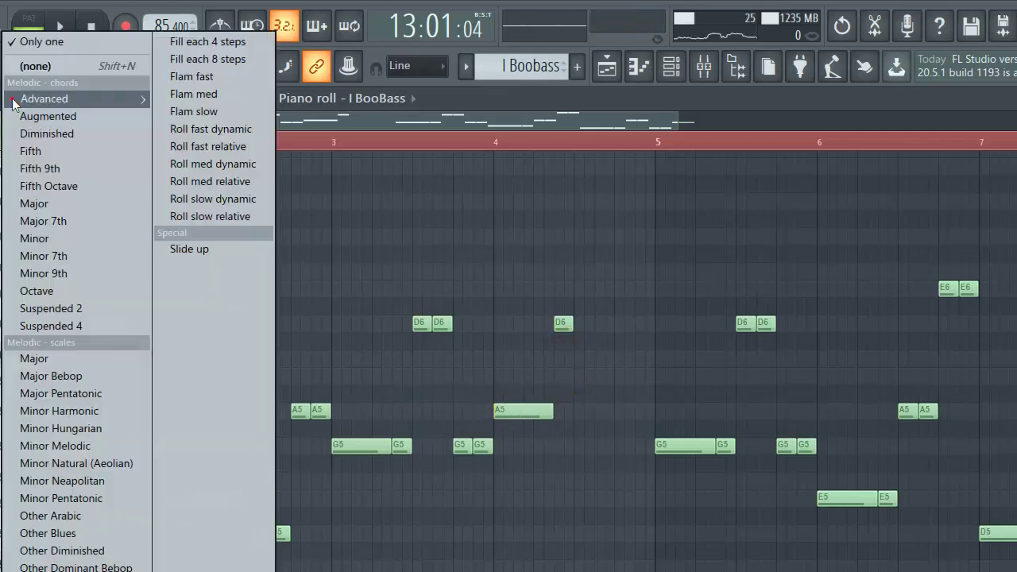
click(50, 205)
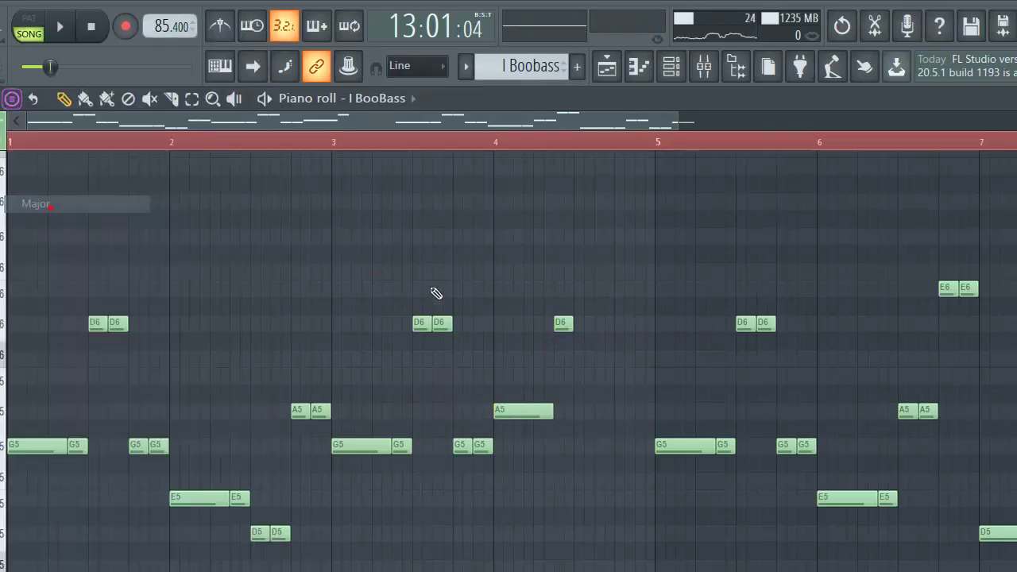
click(590, 412)
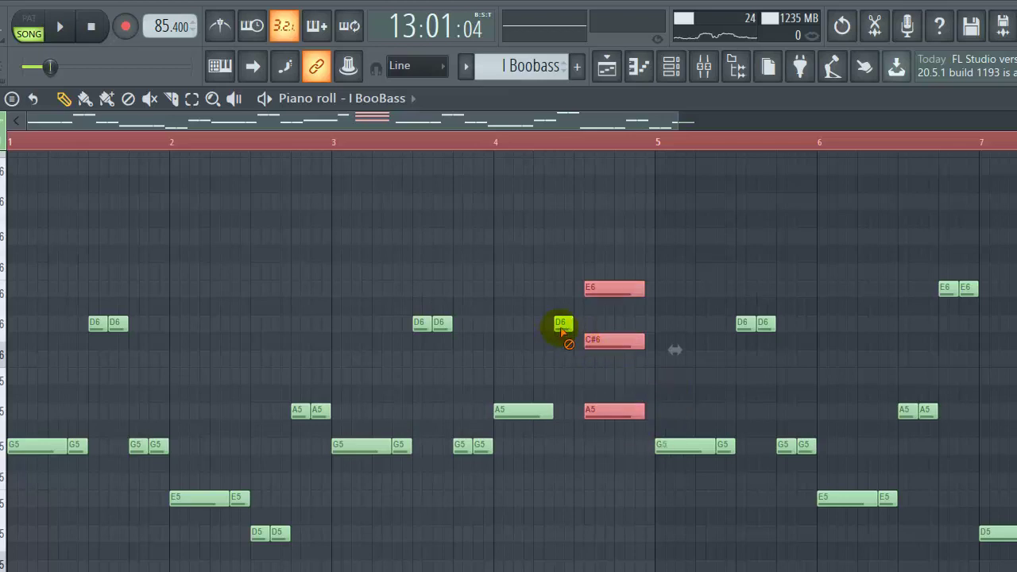
drag(603, 415, 676, 422)
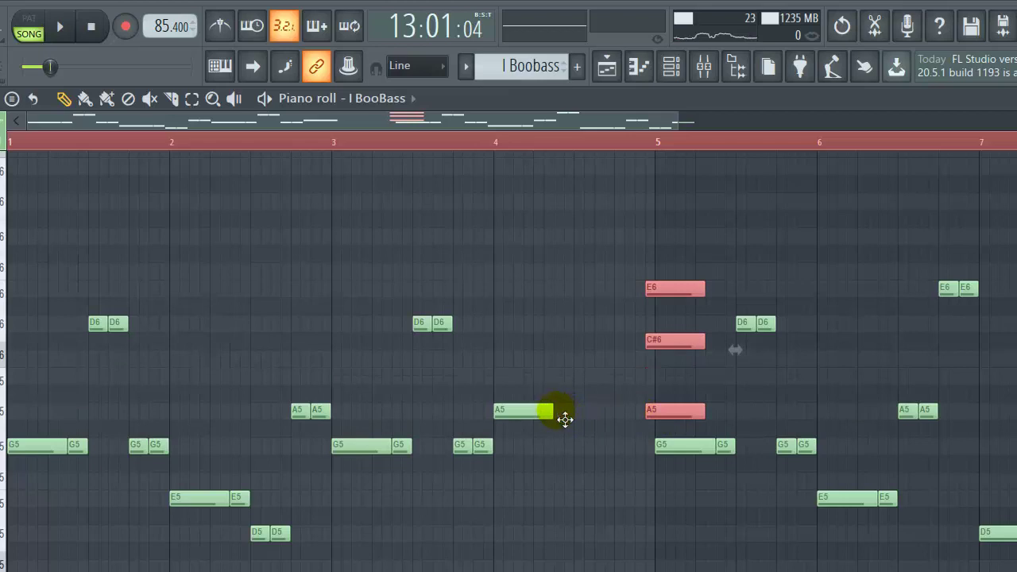
- Complete bar 4 with a short A5, two short E6 and two short A5 notes, and delete the stamped A major chord
drag(564, 419, 606, 421)
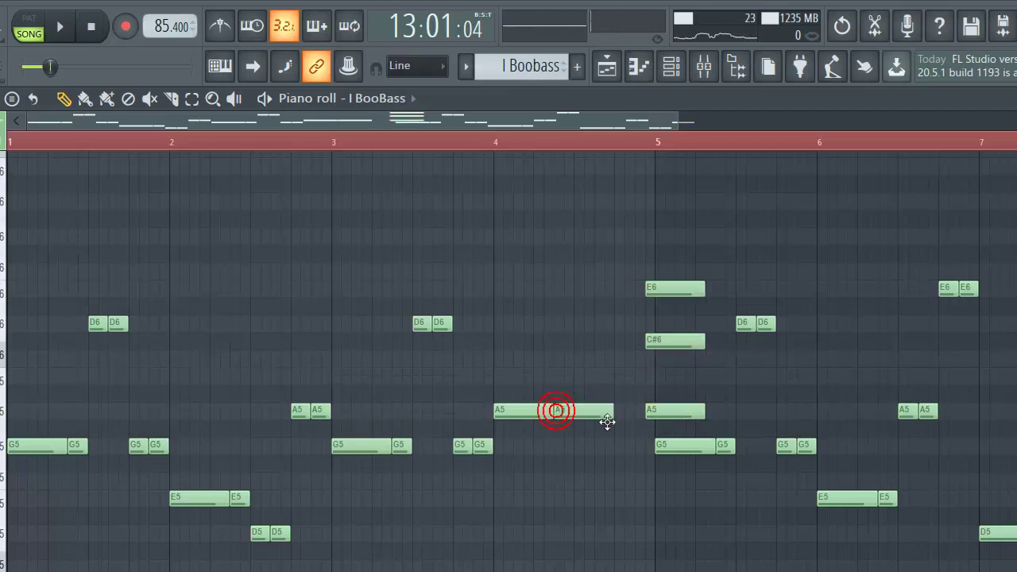
click(585, 291)
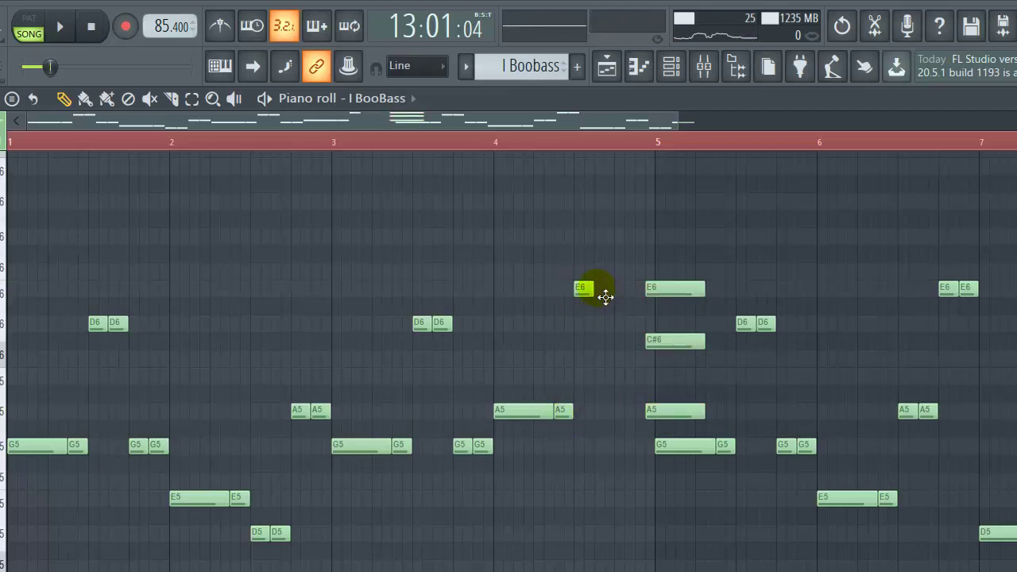
right_click(595, 287)
mouse_move(667, 421)
mouse_down()
mouse_move(680, 421)
mouse_move(635, 418)
mouse_move(609, 438)
mouse_move(639, 437)
mouse_move(631, 427)
mouse_move(640, 419)
mouse_up()
click(627, 418)
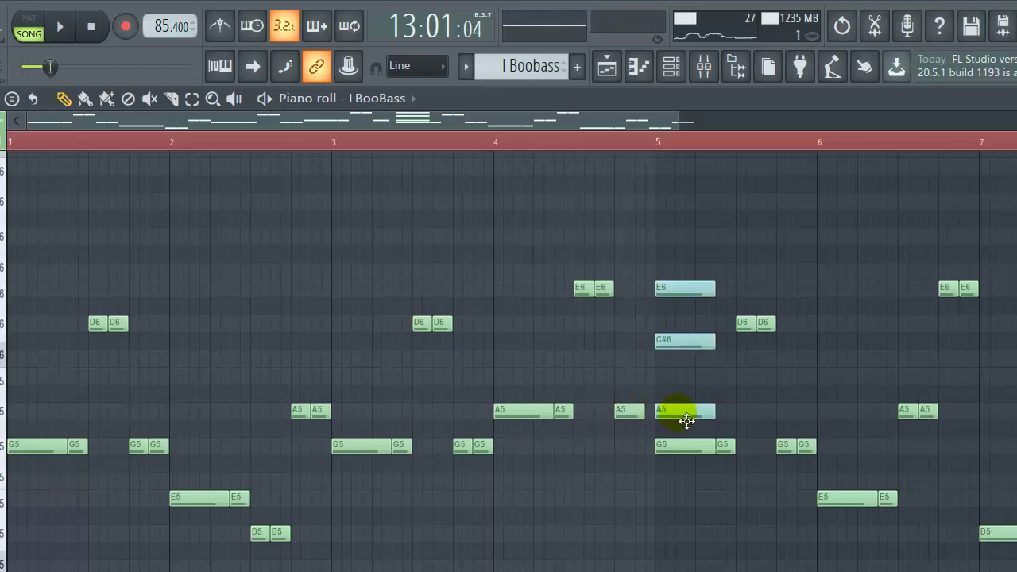
key(Delete)
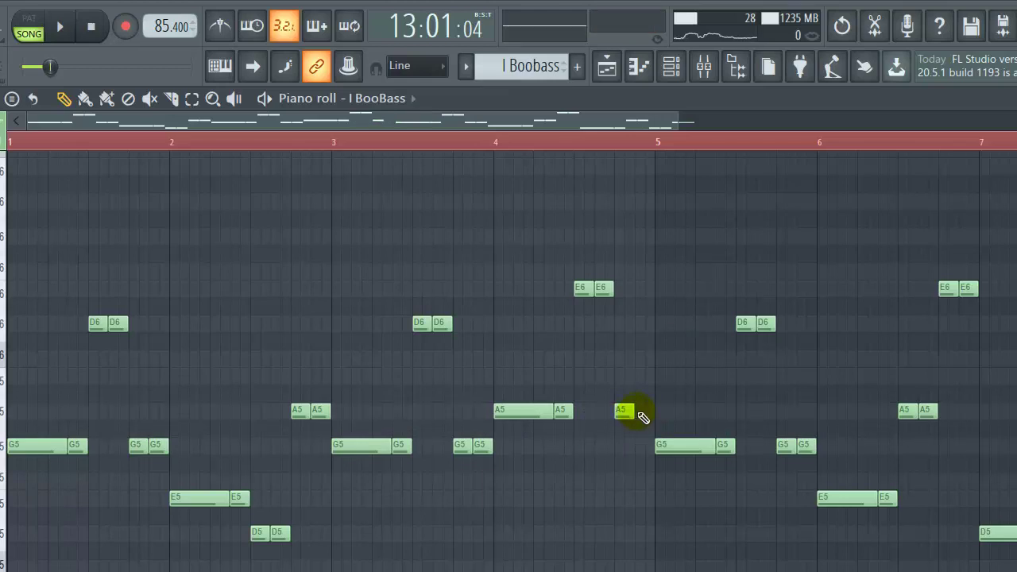
drag(641, 418, 668, 416)
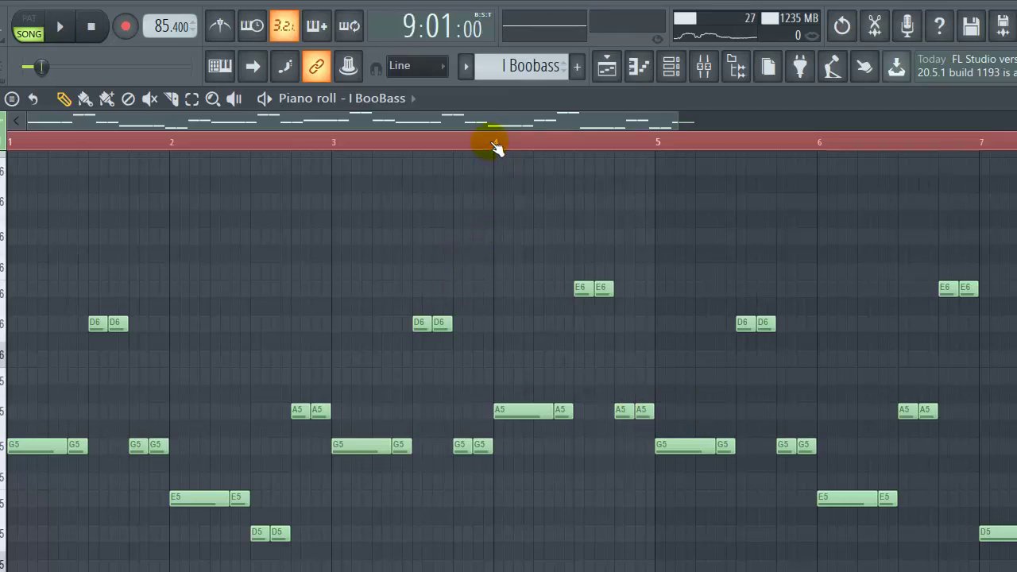
- Play the I Boobass pattern, pause it in bar 5, and examine the notes in its closing bars
key(space)
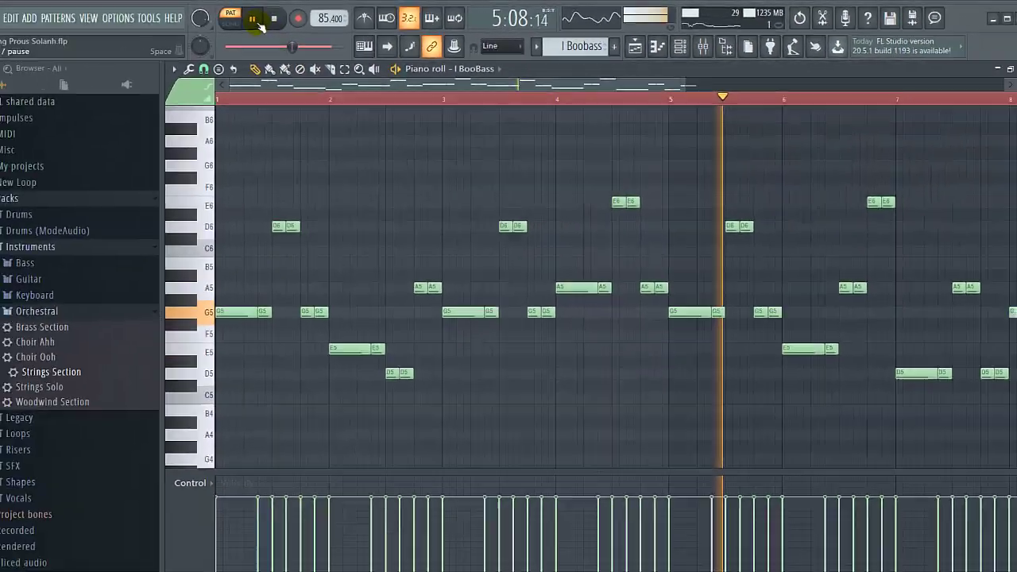
click(253, 19)
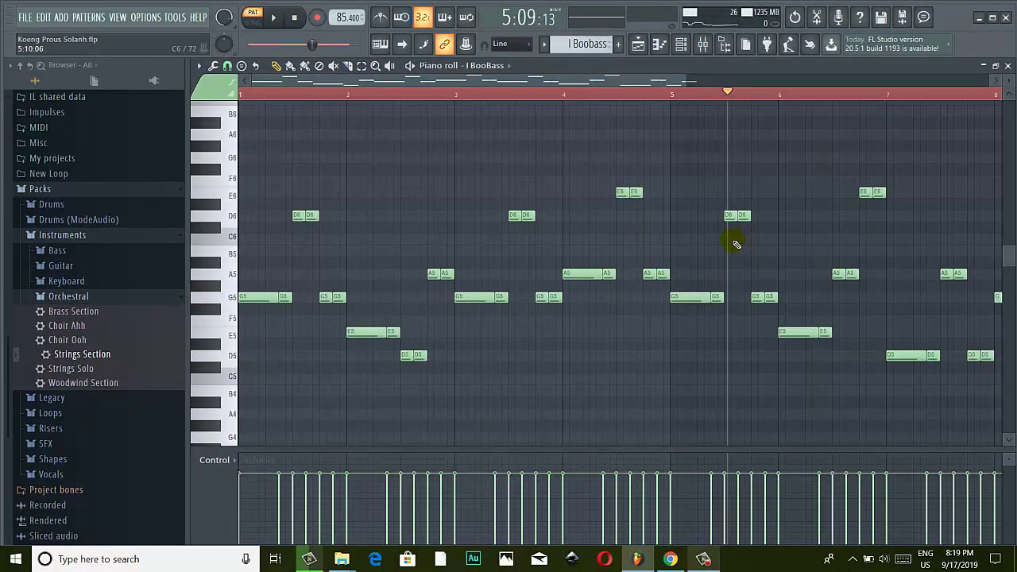
scroll(736, 244, down, 2)
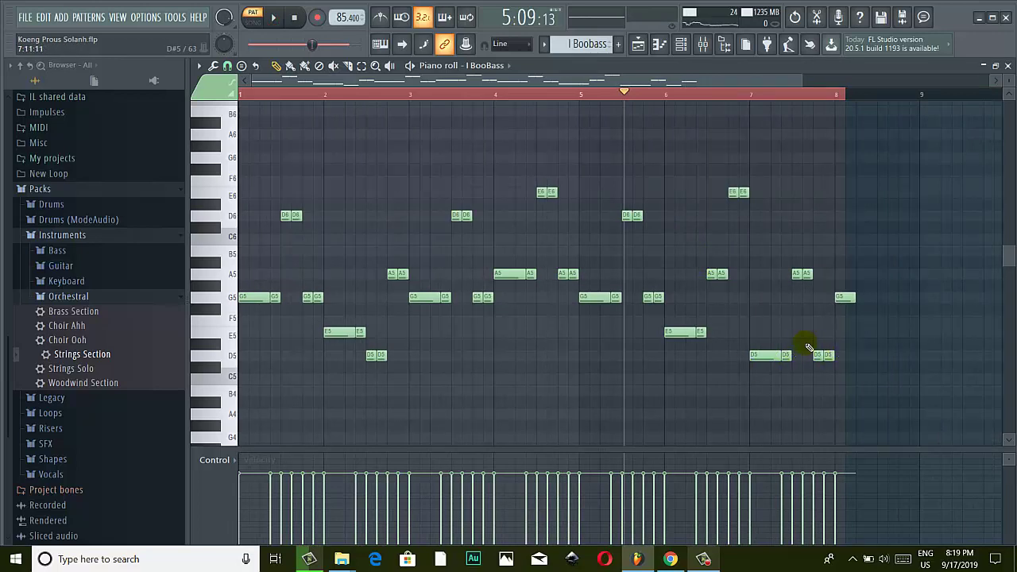
scroll(808, 347, up, 3)
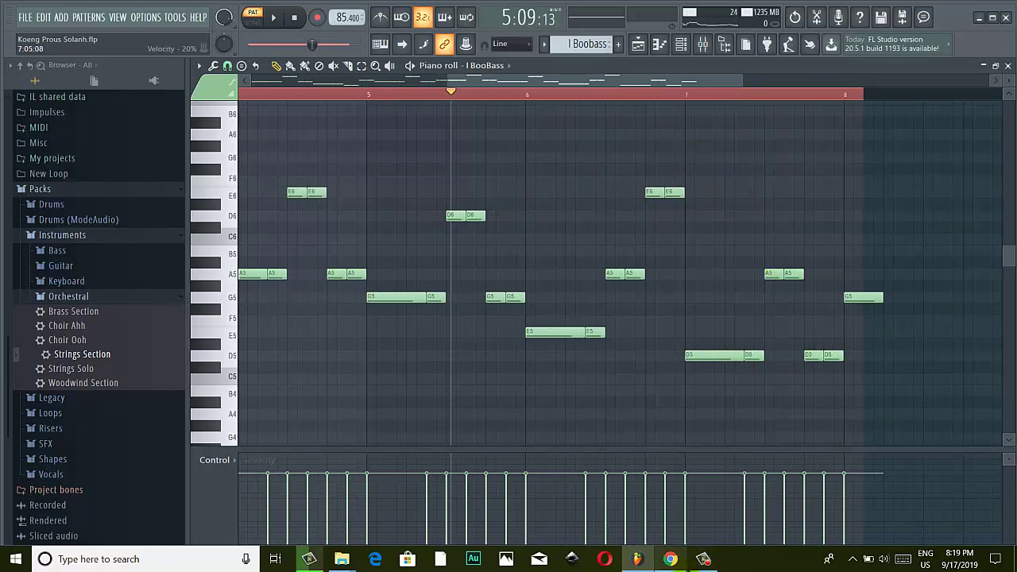
scroll(551, 356, down, 3)
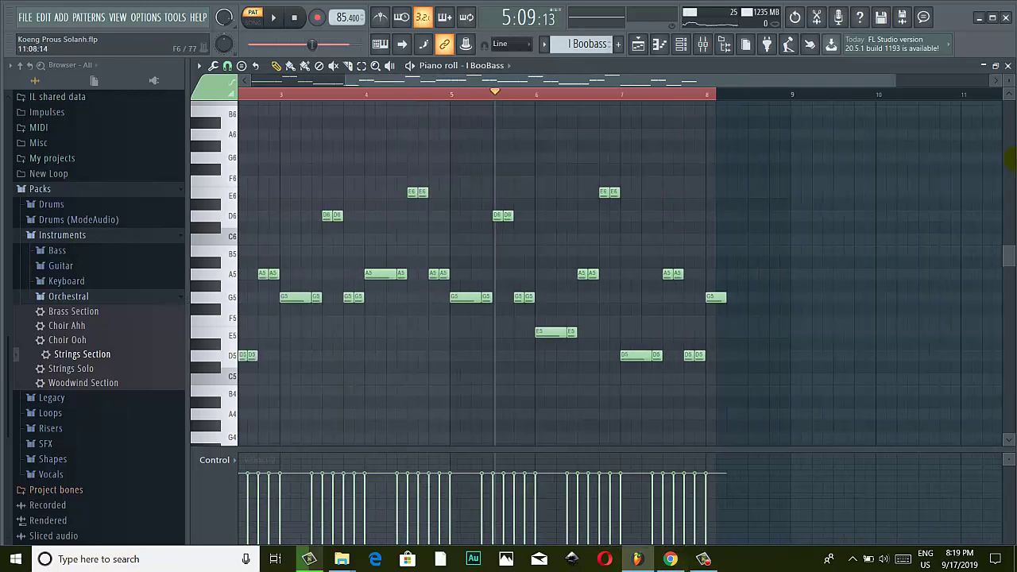
- Place a II Boobass clip on Track 8 at bar 6 of the playlist and open its notes
click(1007, 66)
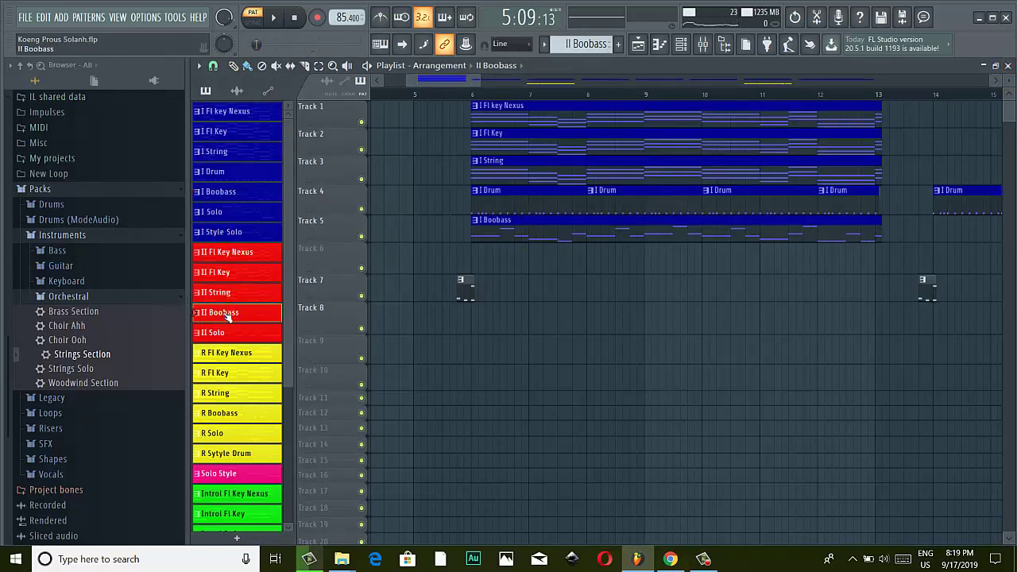
drag(364, 330, 478, 342)
scroll(710, 363, down, 2)
double_click(760, 332)
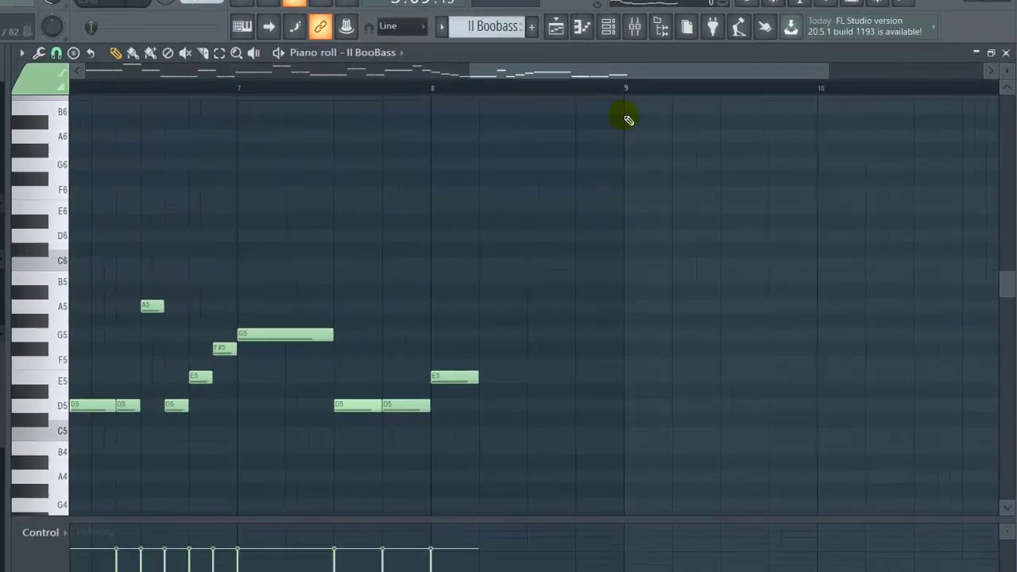
- Copy the II Boobass phrase in bar 6, from the long D5 through F#5, and close its notes
drag(612, 68, 474, 86)
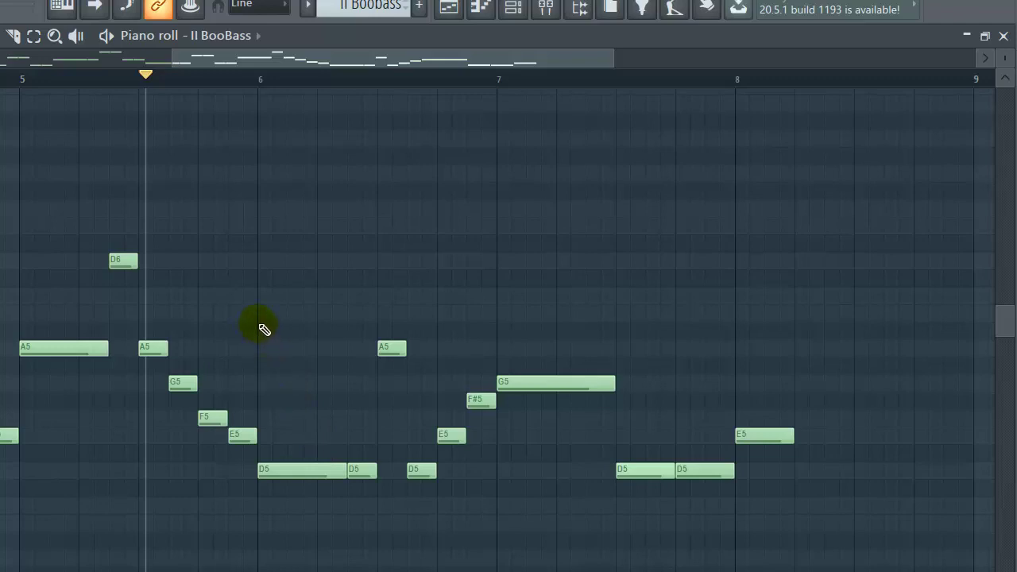
drag(273, 324, 479, 496)
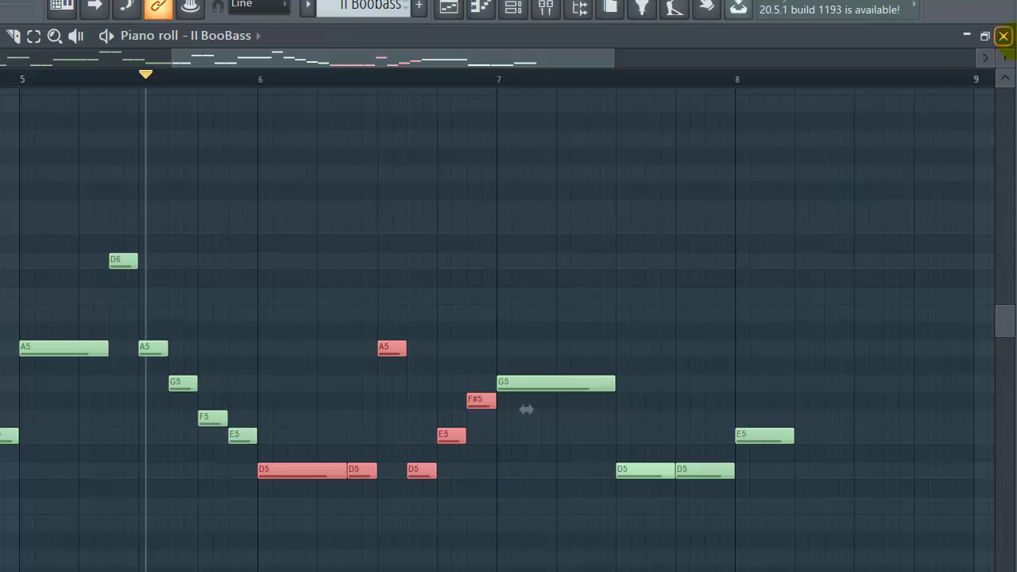
click(1004, 36)
- Paste the copied phrase into the I Boobass notes and move it clear of the existing notes, starting just after bar 8
double_click(598, 295)
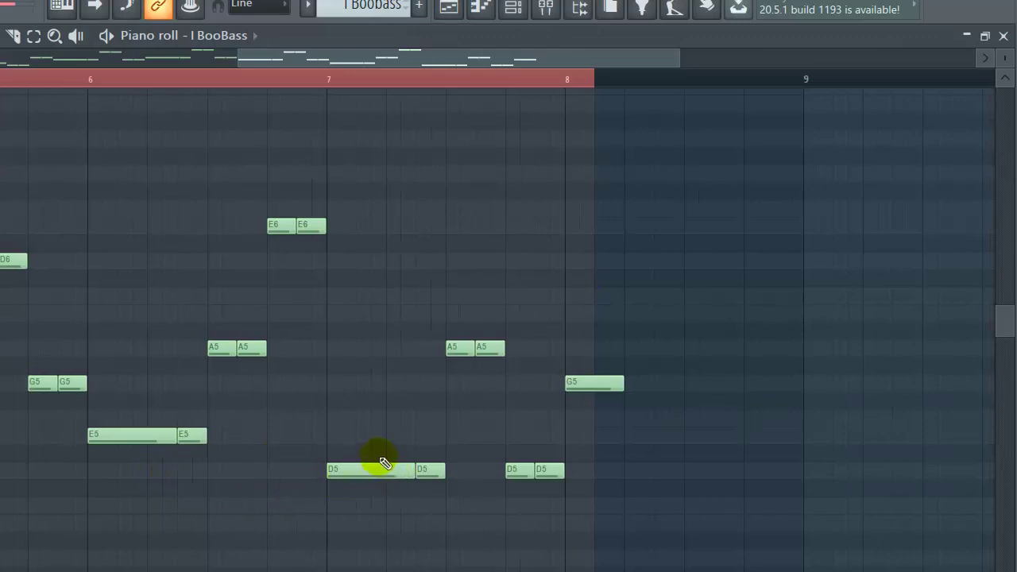
drag(361, 475, 414, 93)
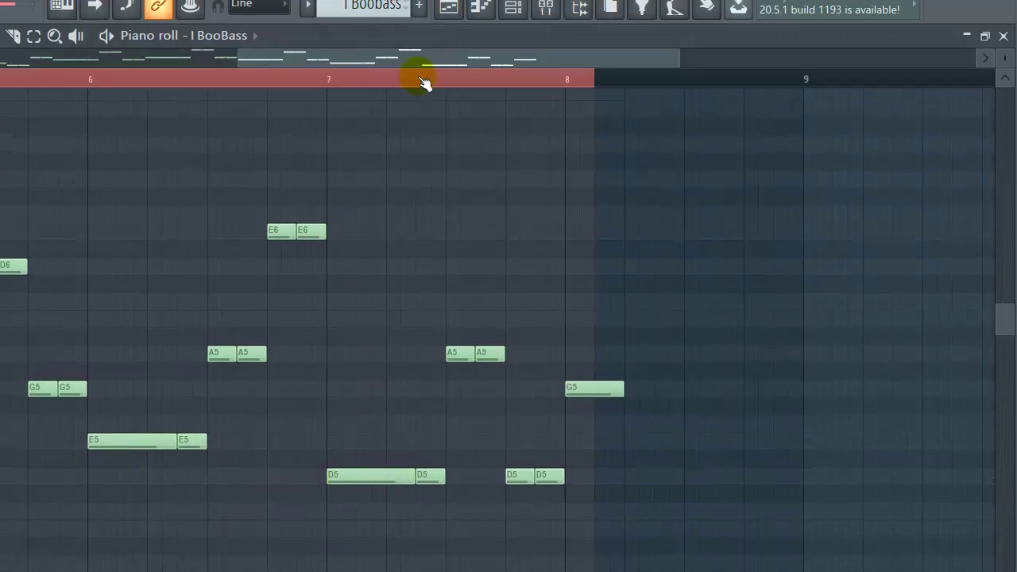
click(424, 83)
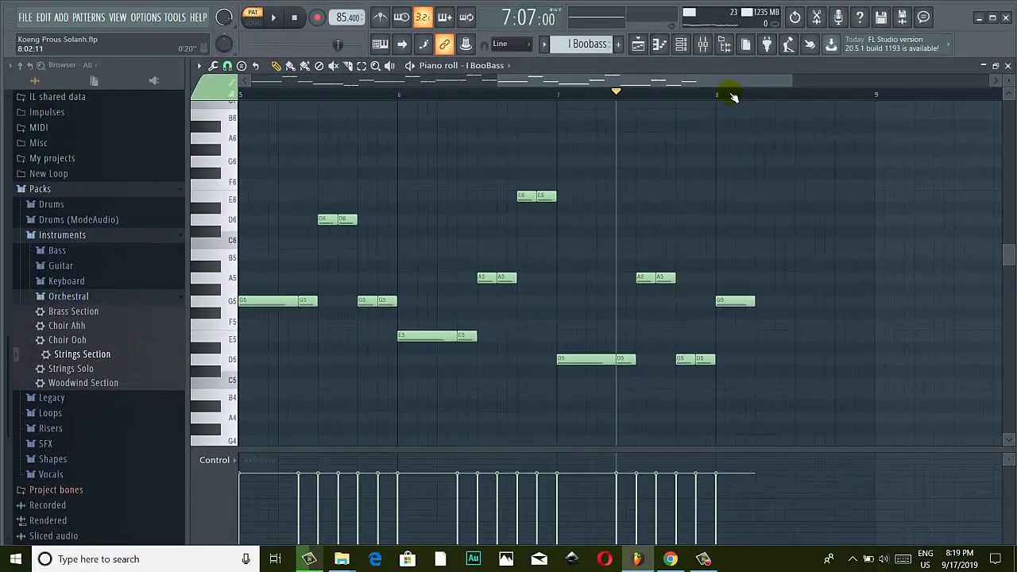
click(727, 94)
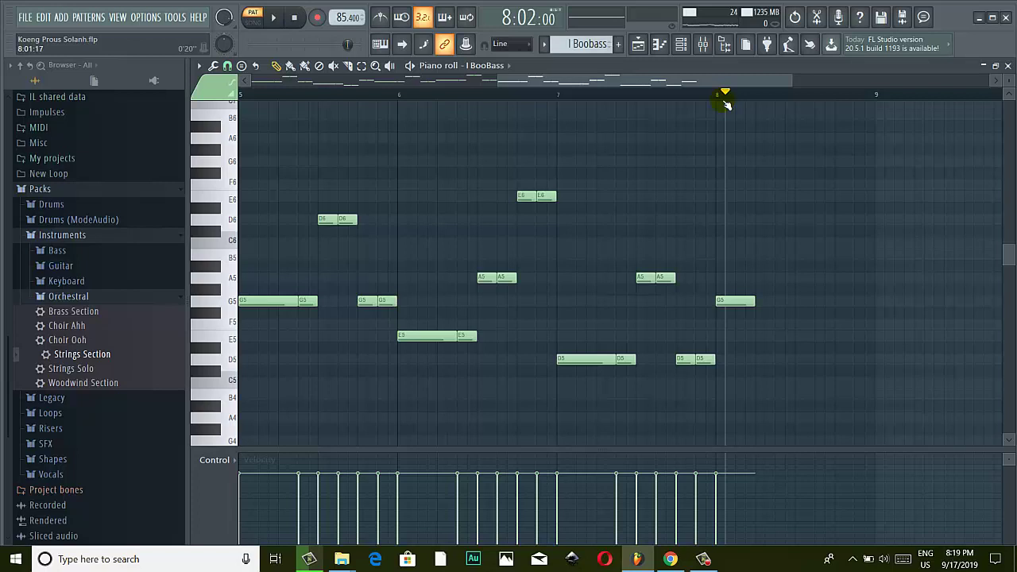
key(ctrl+v)
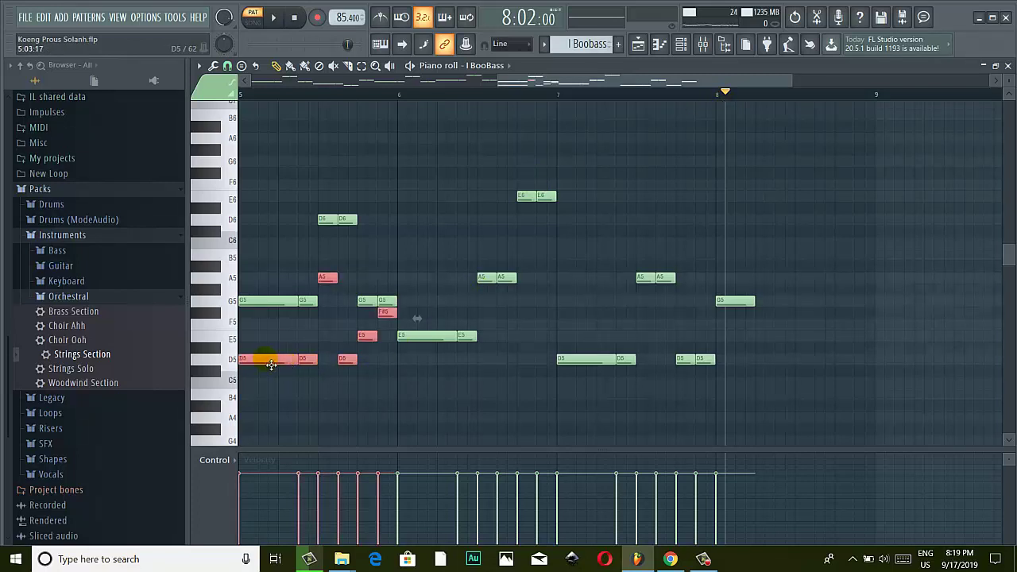
drag(271, 364, 771, 359)
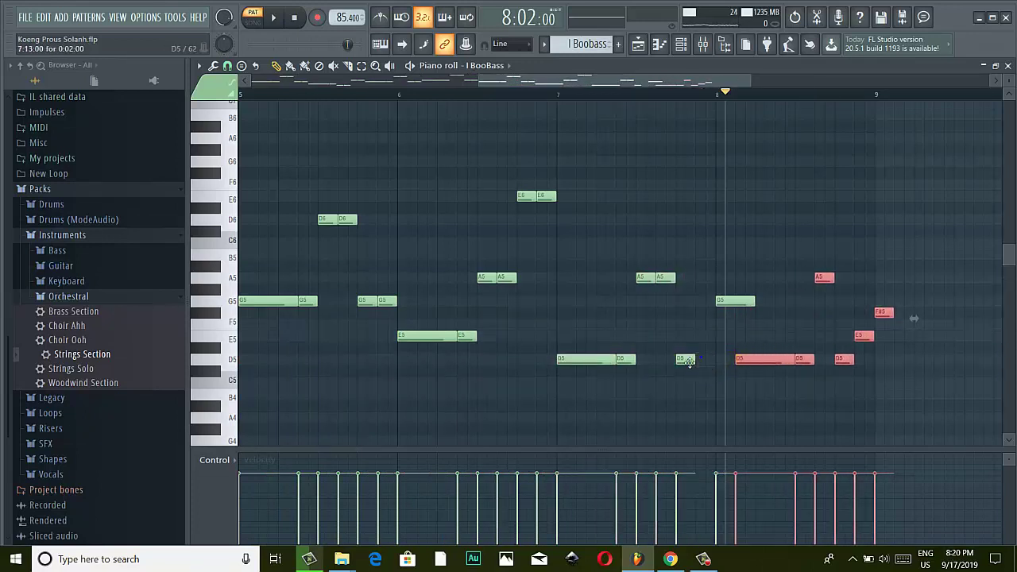
- Delete bar 7's existing D5 and A5 notes and move the pasted phrase to start at bar 7
right_click(598, 363)
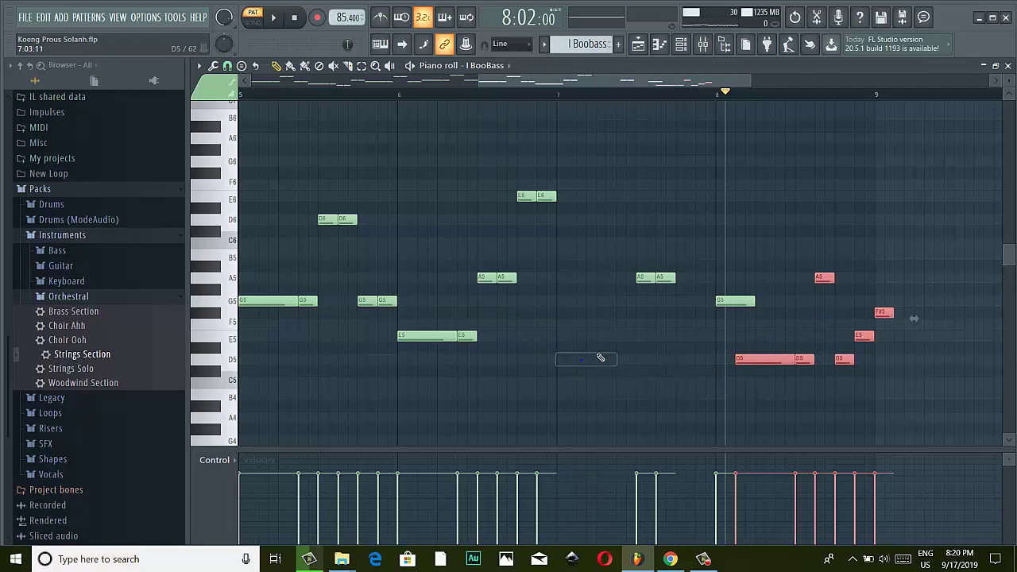
click(641, 295)
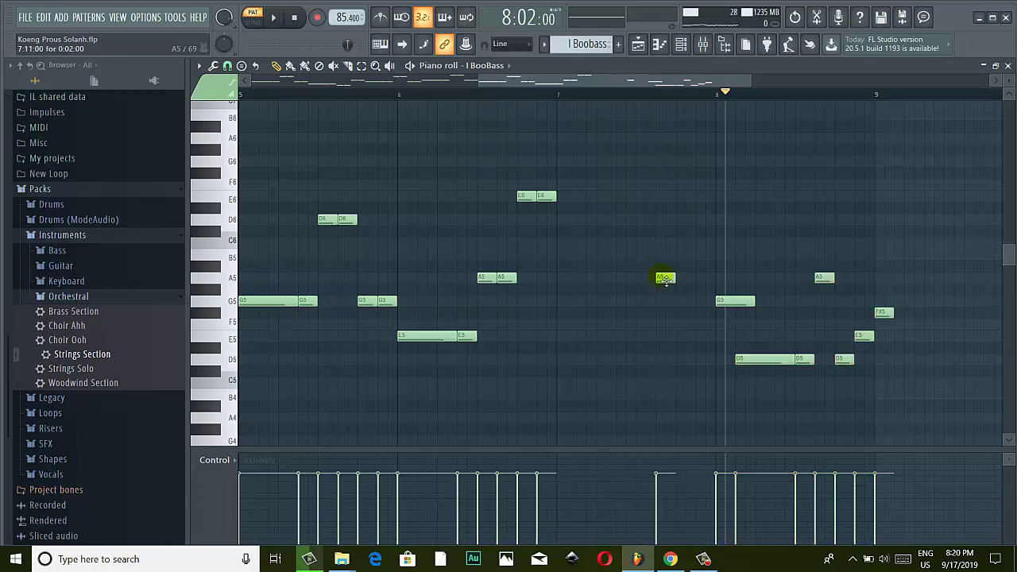
mouse_move(939, 230)
mouse_down()
mouse_move(832, 408)
mouse_move(774, 407)
mouse_up()
drag(778, 363, 595, 359)
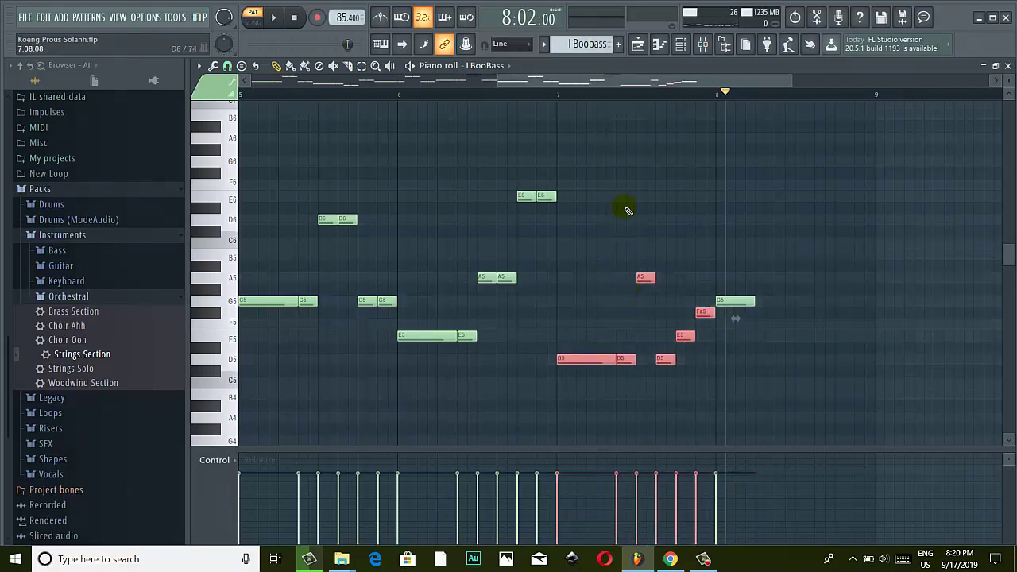
- Return to the playlist and delete the II Boobass clip from Track 8
scroll(634, 179, down, 3)
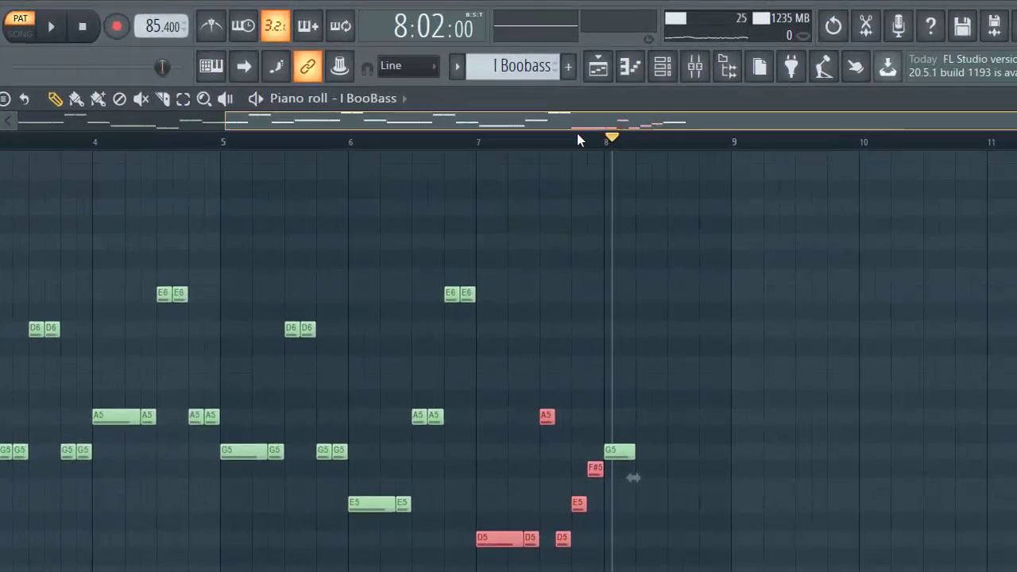
drag(624, 92, 553, 92)
drag(469, 139, 397, 148)
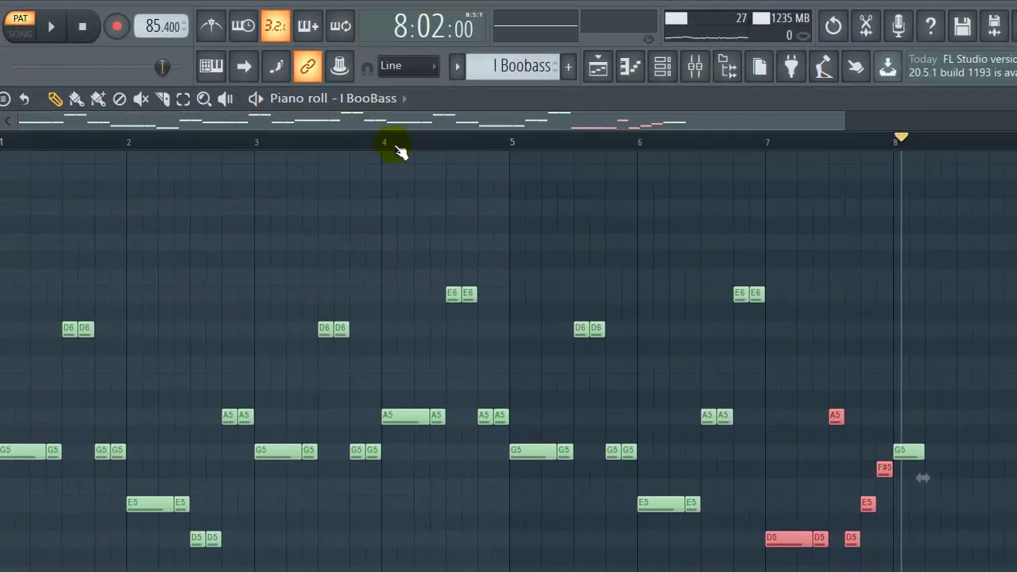
key(F5)
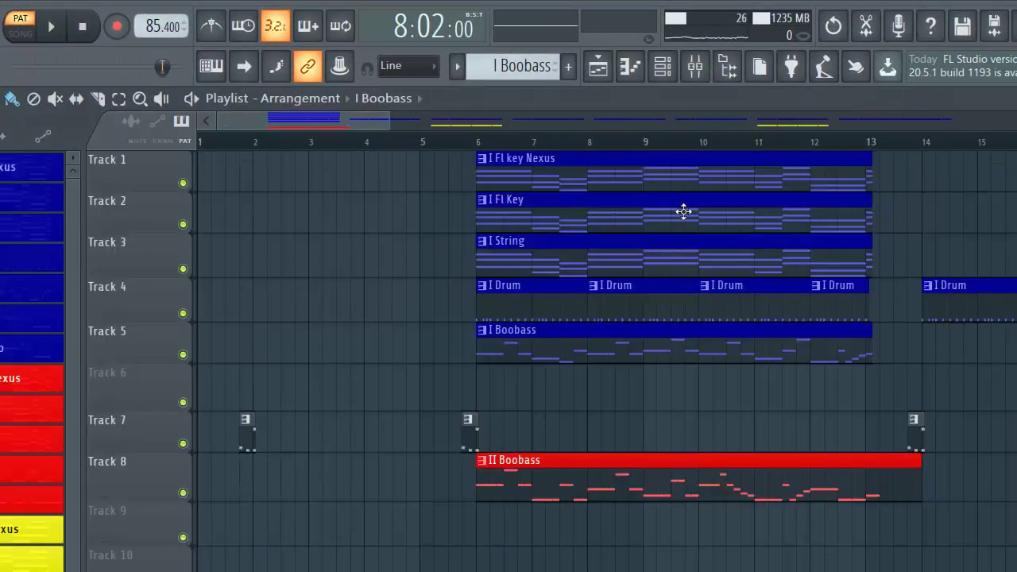
right_click(783, 462)
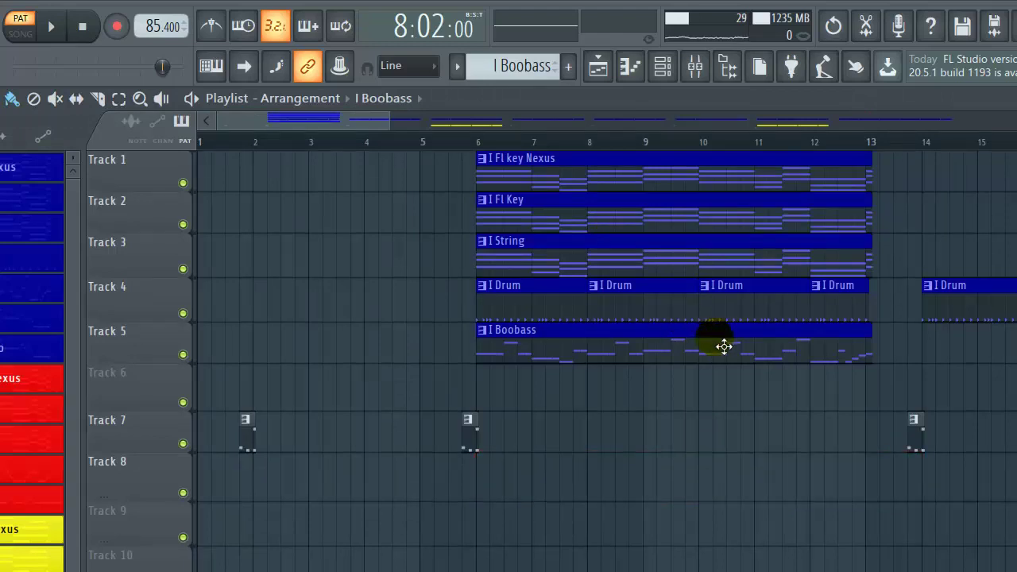
- Play the arrangement from bar 5 and pause it in bar 14
click(421, 148)
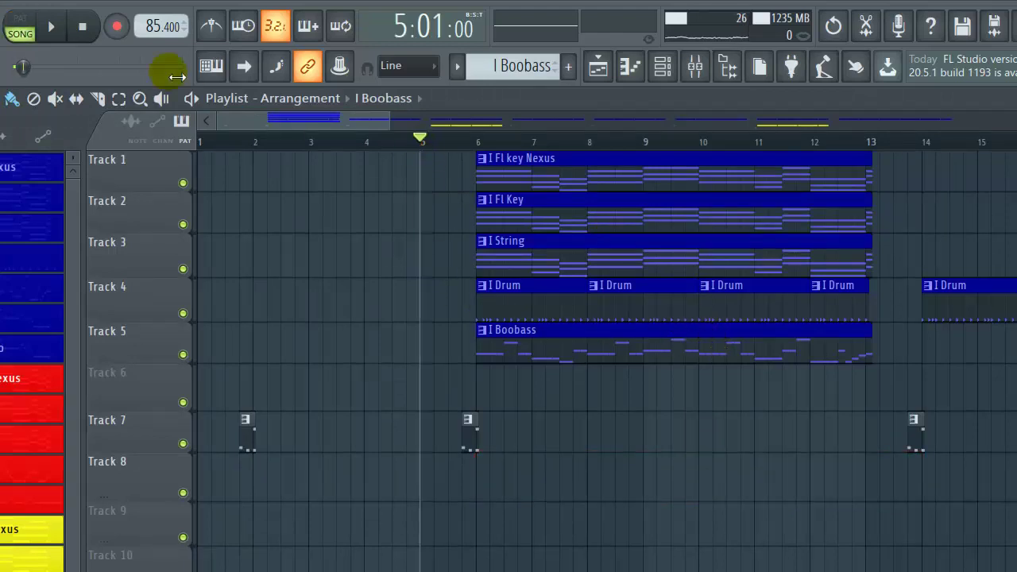
click(54, 30)
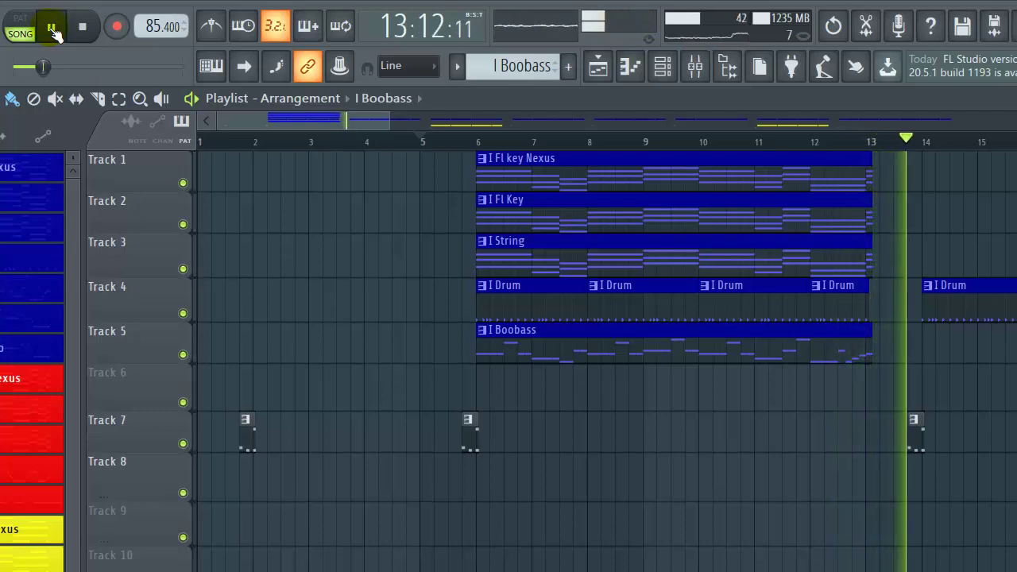
key(space)
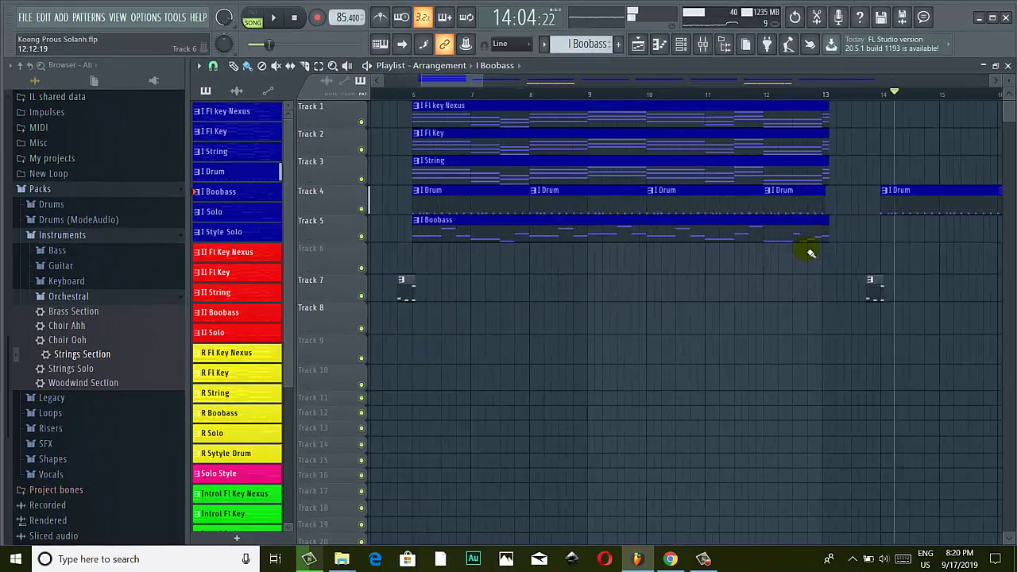
- Reopen the I Boobass clip's notes and examine the bar 7 phrase leading into bar 8, along with the whole bass line
scroll(807, 253, up, 2)
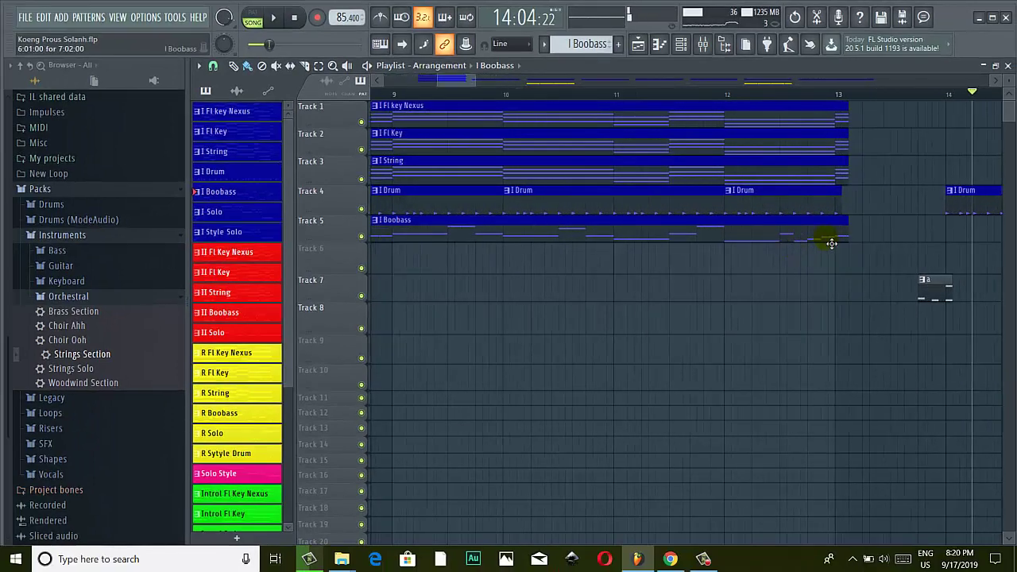
double_click(784, 239)
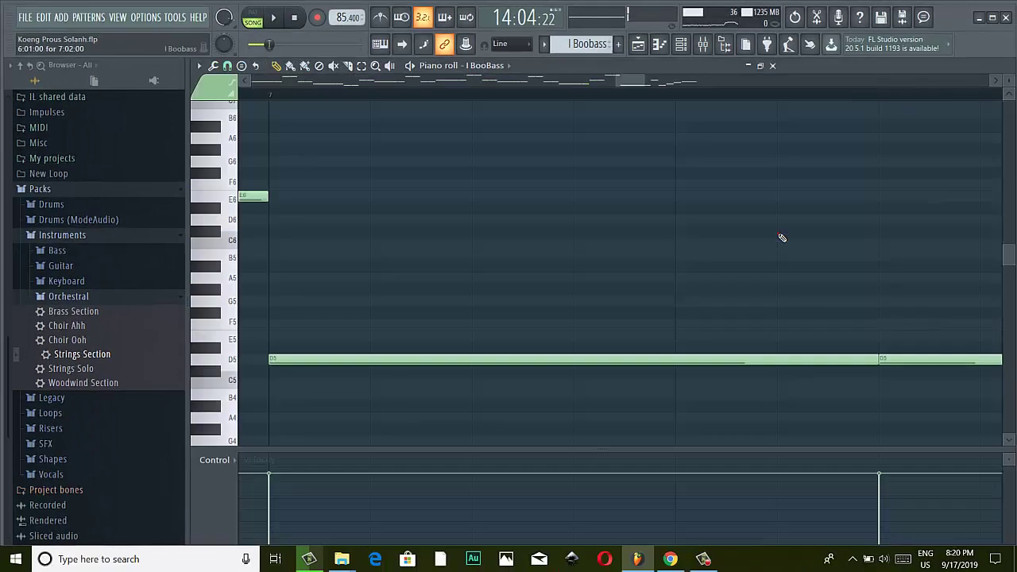
drag(722, 89, 461, 83)
click(592, 280)
scroll(558, 298, up, 1)
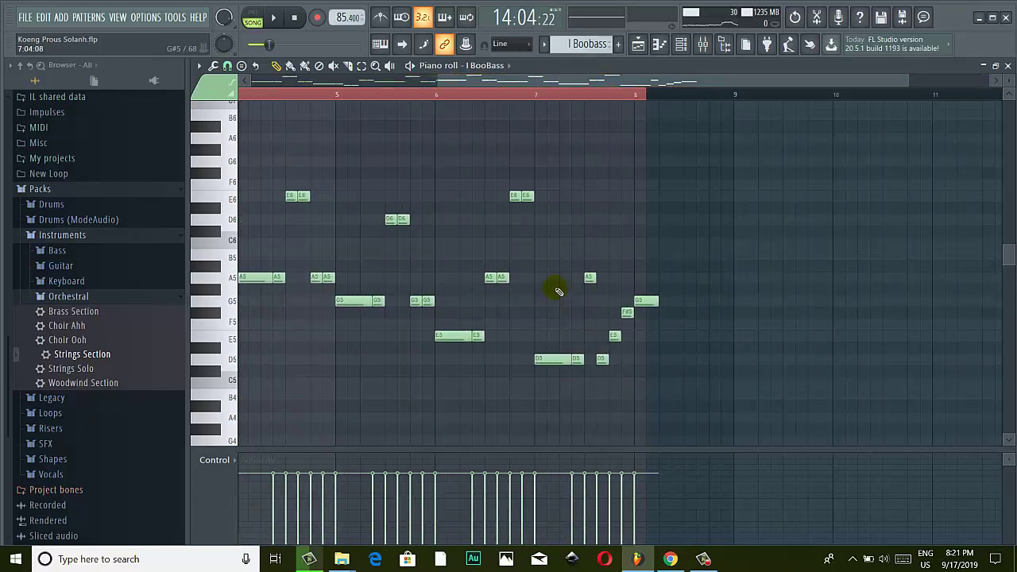
click(558, 100)
scroll(584, 300, up, 4)
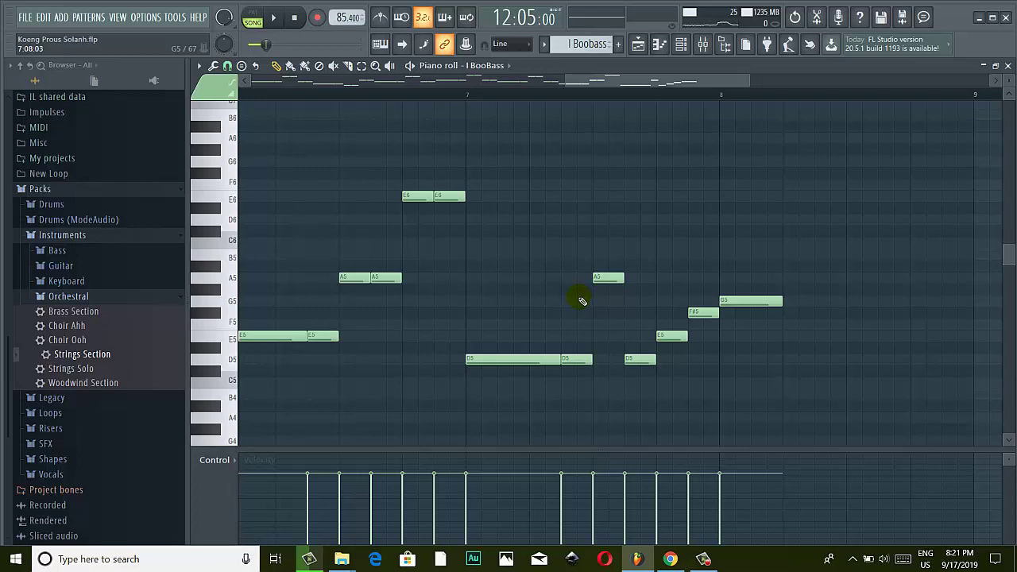
scroll(581, 301, down, 5)
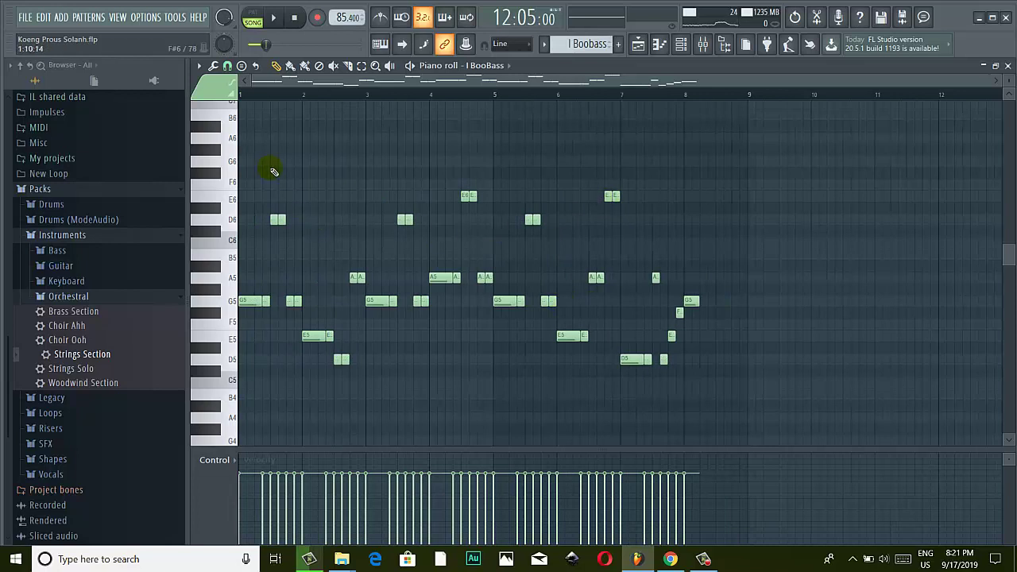
- Play the arrangement with the I Boobass notes open, following the bass line through bar 8, and pause playback in bar 13
click(275, 25)
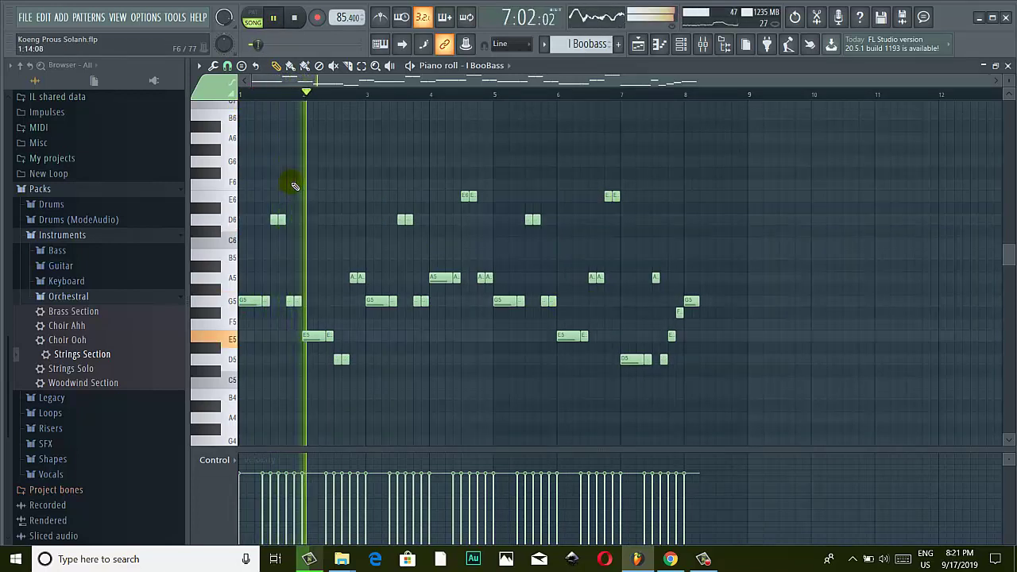
click(328, 81)
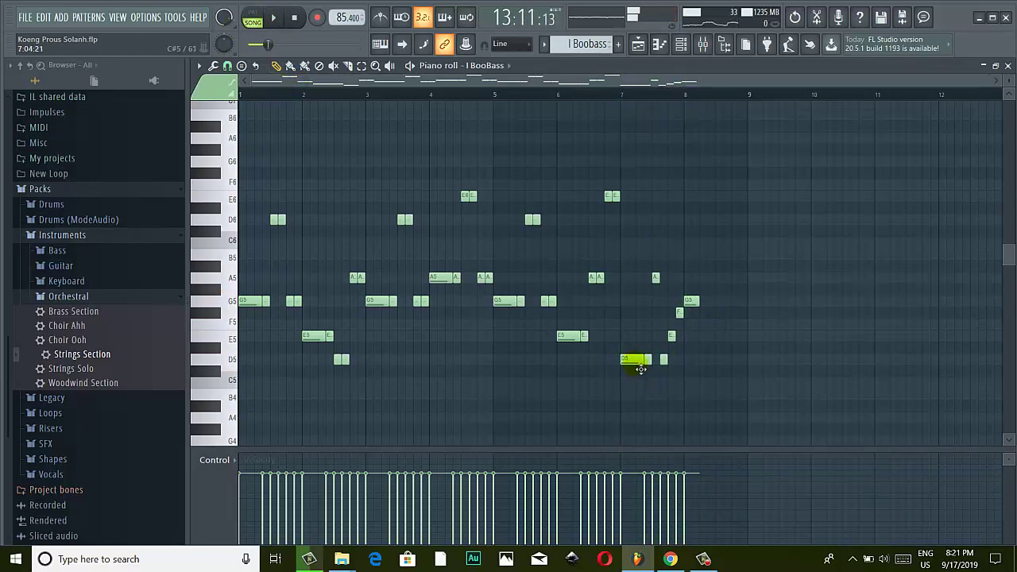
- Stamp a D major chord in bar 8 as a reference for the bar 7 bass notes, and delete the chord
ctrl+scroll(637, 364, up, 4)
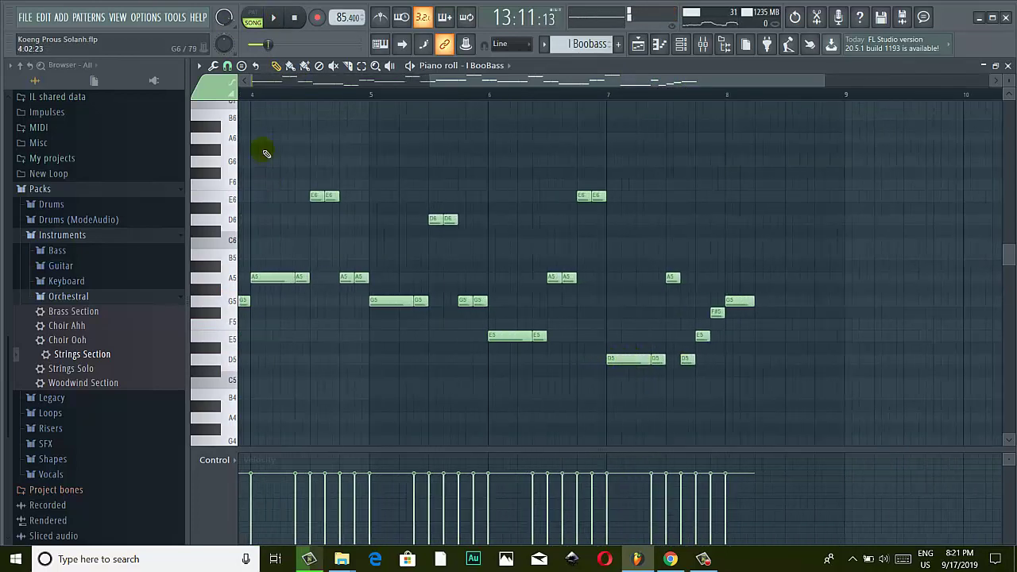
click(242, 66)
click(262, 136)
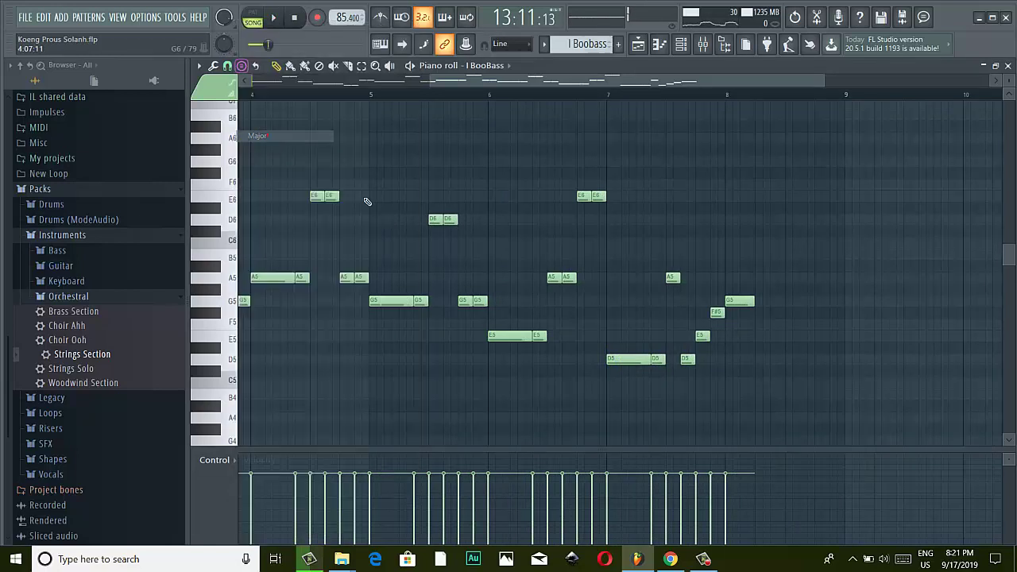
click(767, 362)
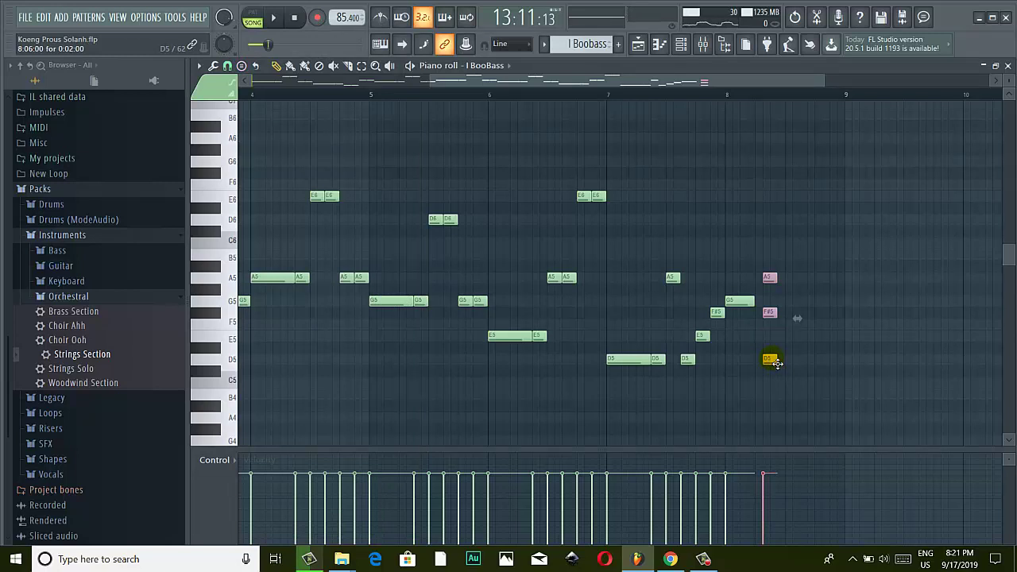
right_click(774, 362)
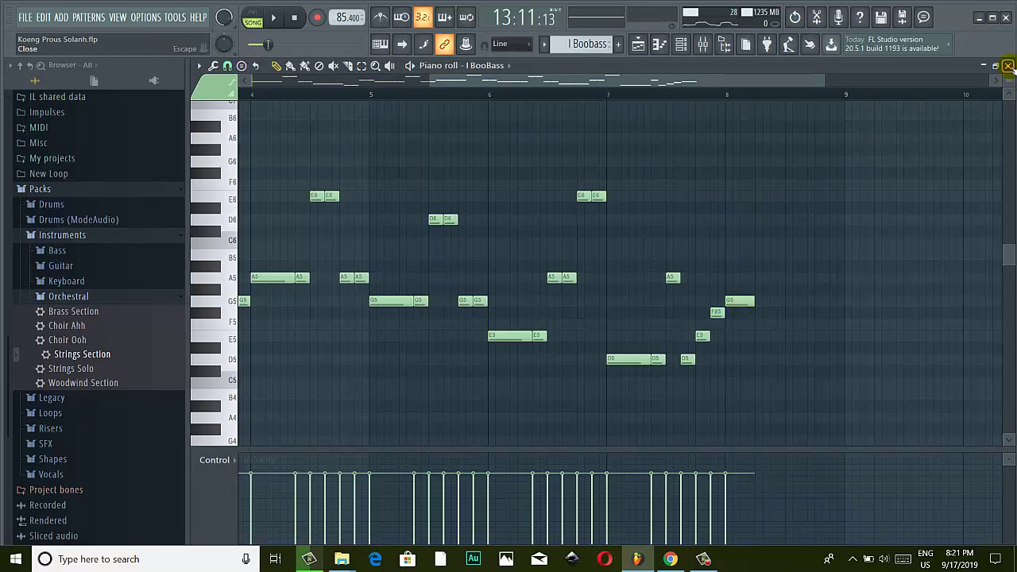
- Return to the playlist and play the arrangement from the fill at the end of bar 5, pausing in bar 6
scroll(704, 247, down, 4)
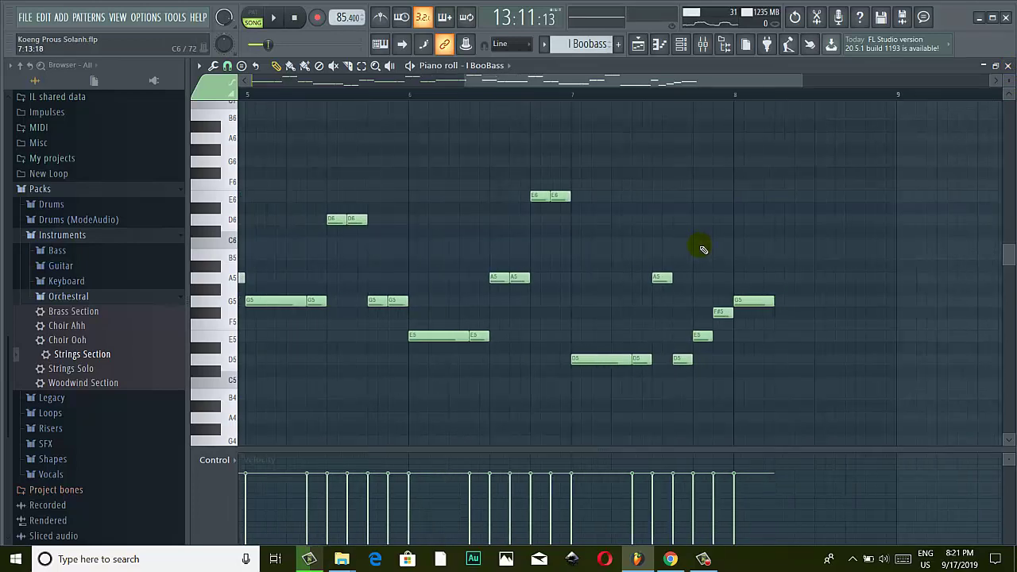
click(1008, 66)
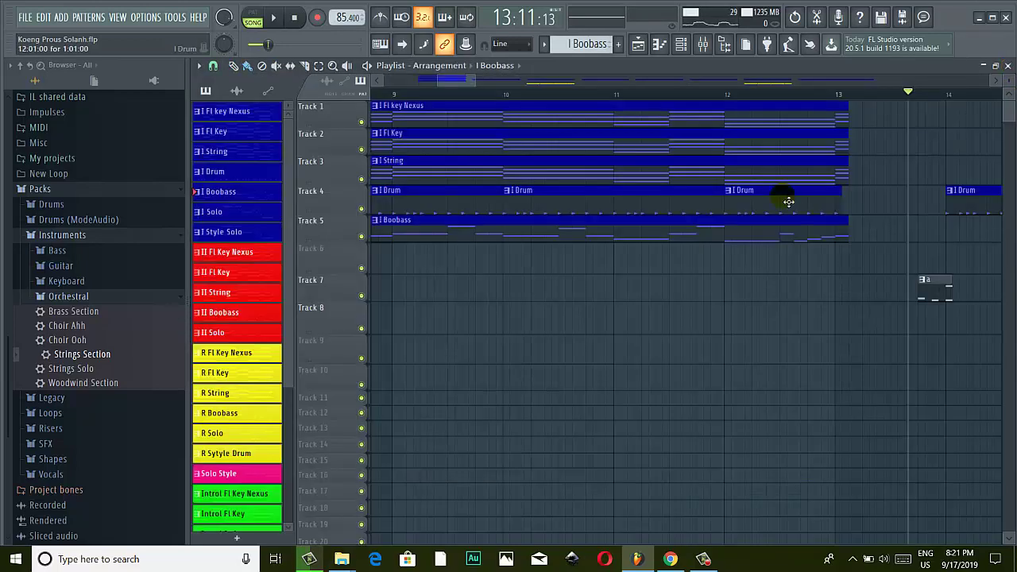
scroll(665, 284, down, 3)
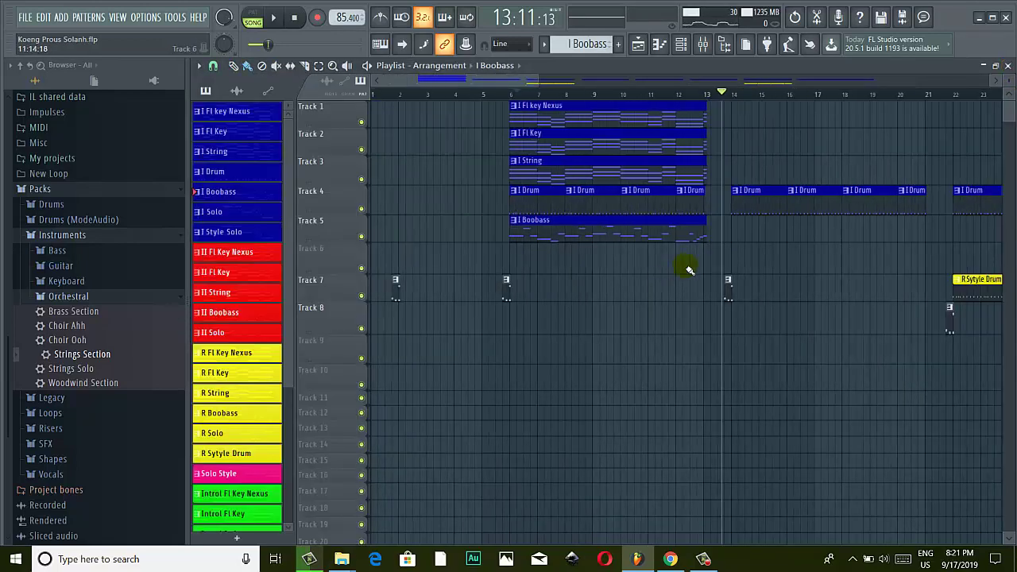
scroll(689, 270, up, 4)
scroll(692, 271, down, 4)
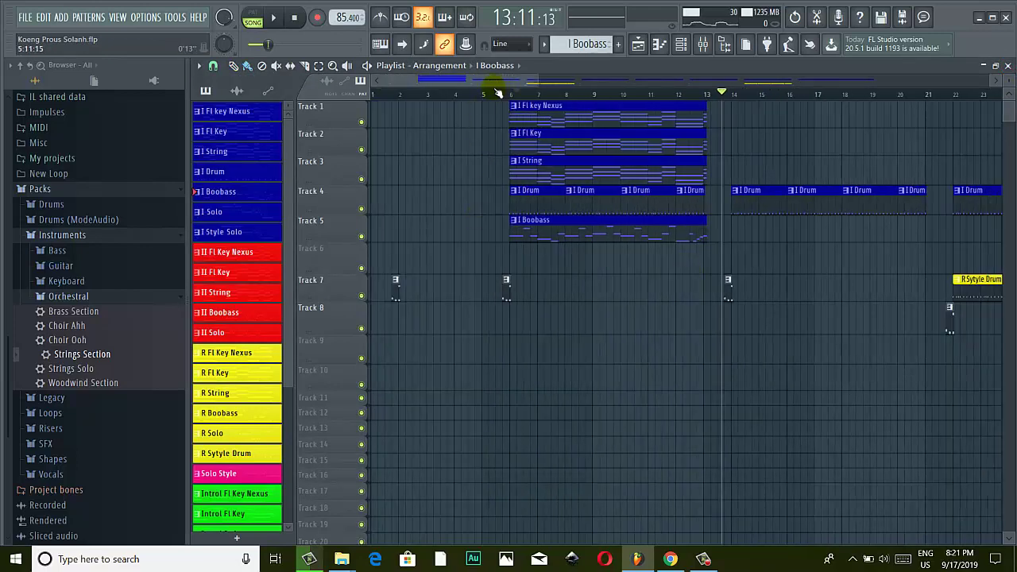
scroll(527, 306, up, 4)
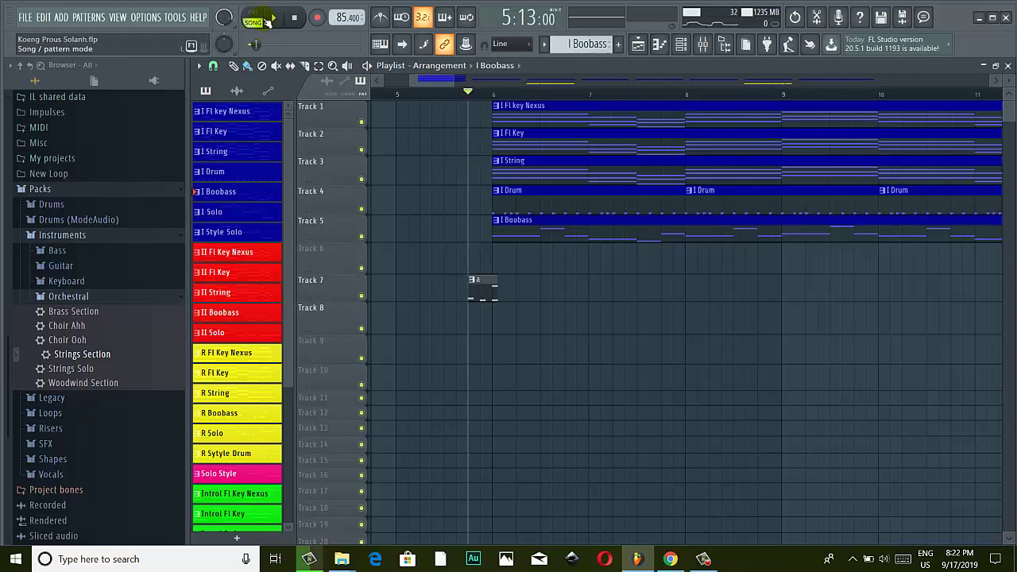
click(274, 18)
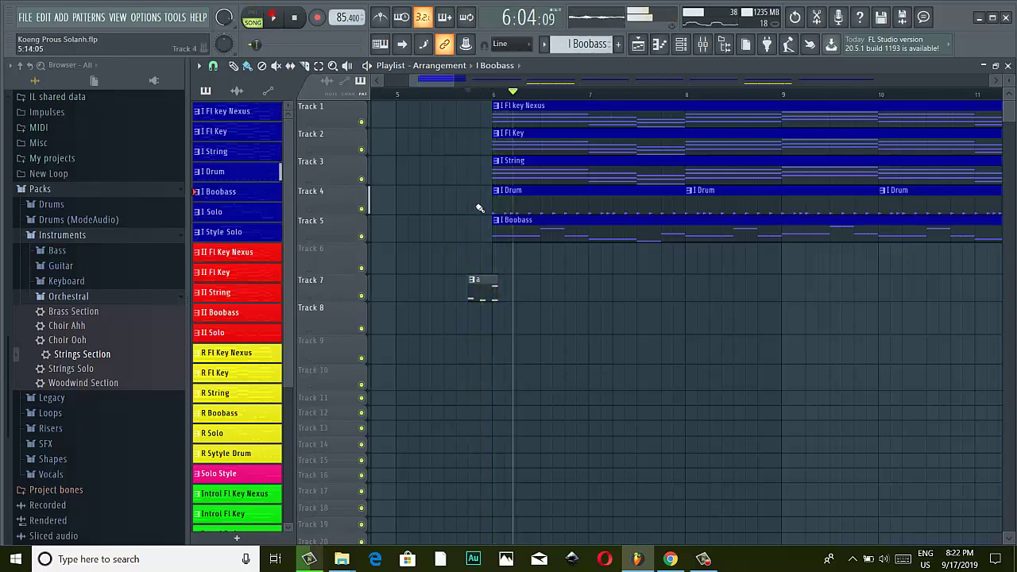
- Play the arrangement from the start of bar 5 through the whole I section and pause at bar 14
scroll(473, 250, down, 4)
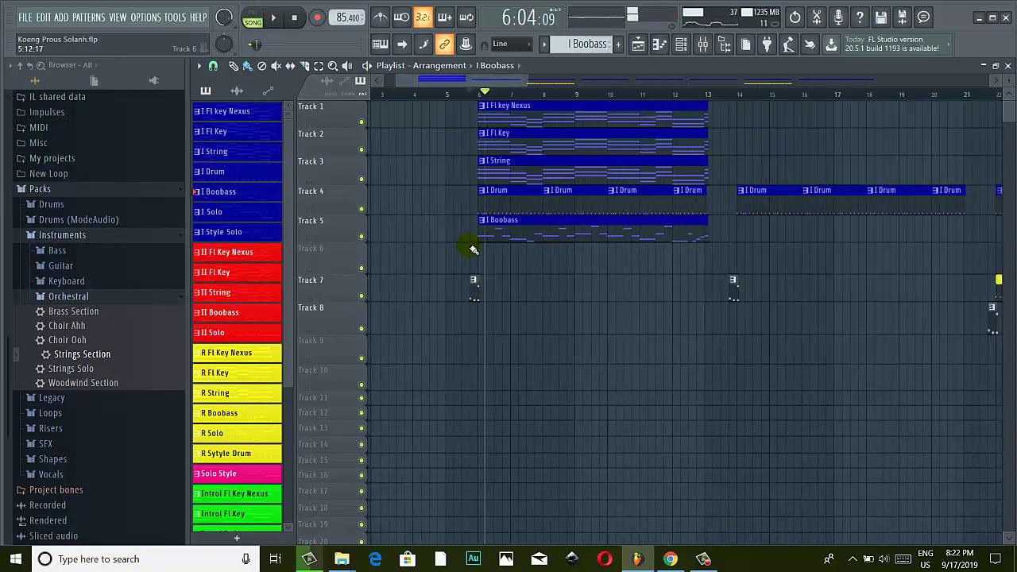
click(446, 95)
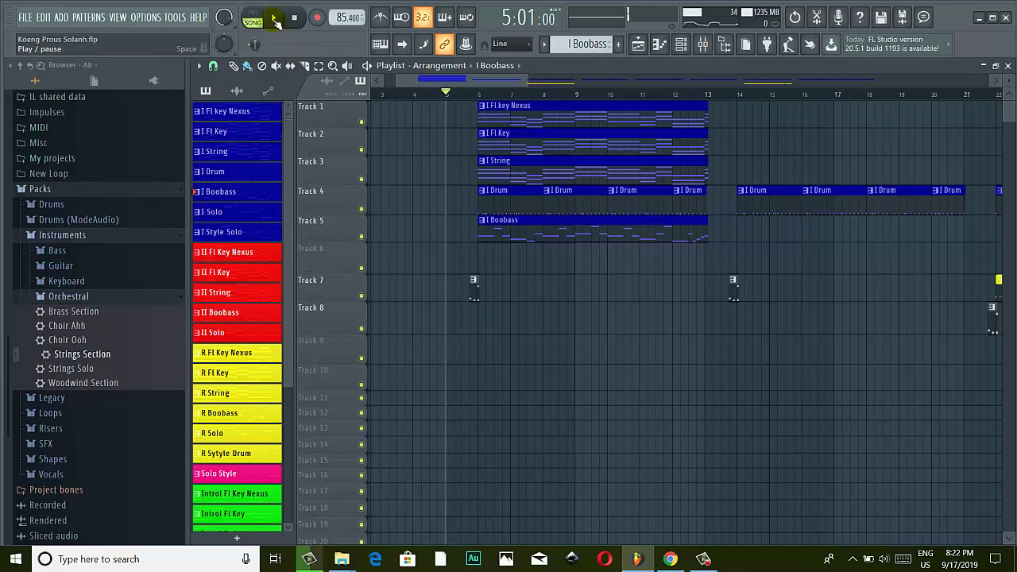
click(274, 21)
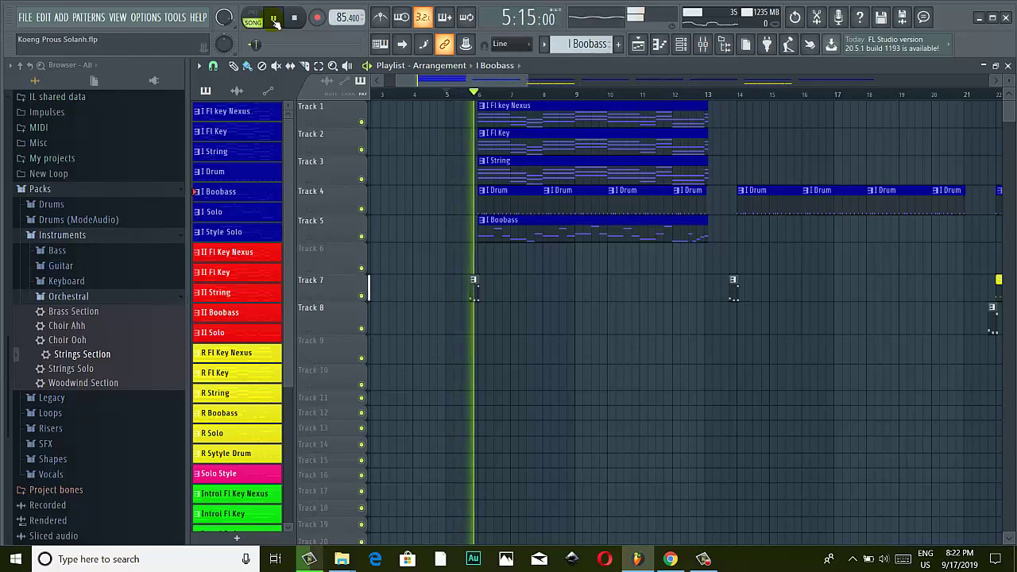
scroll(608, 189, up, 2)
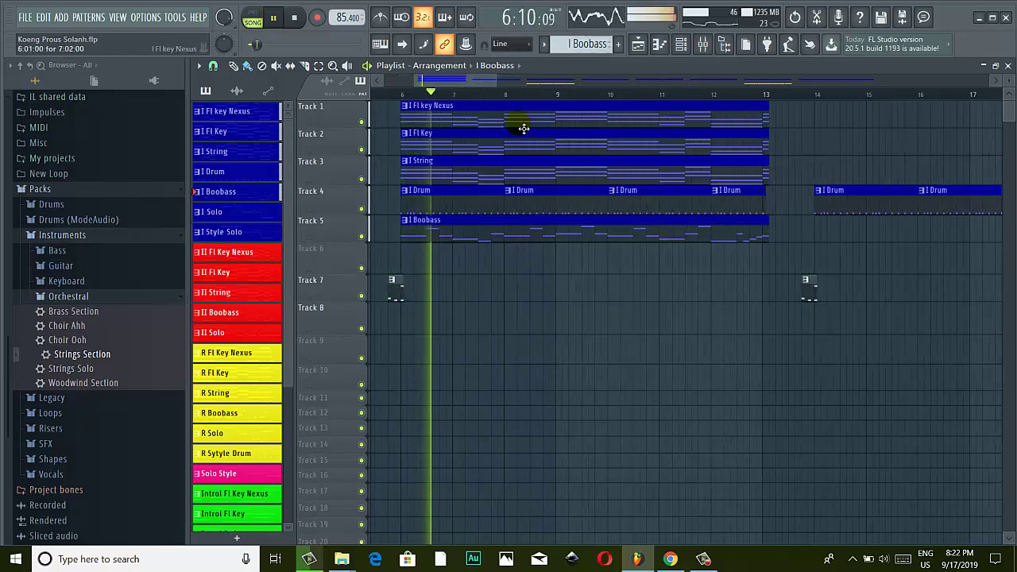
drag(479, 83, 476, 84)
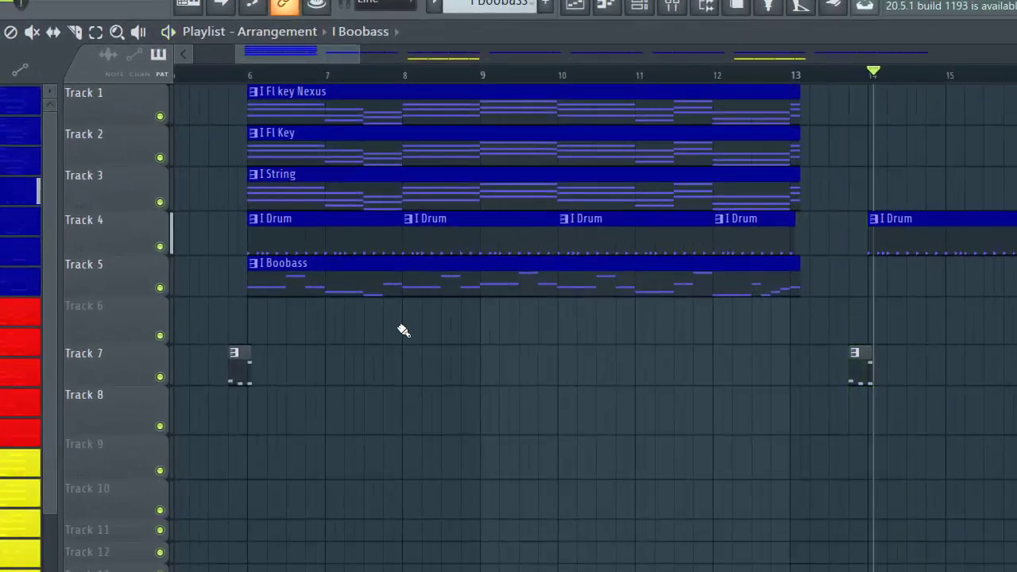
- Reopen the I Boobass clip's notes and play the bass pattern on its own, pausing in bar 3
double_click(400, 279)
drag(495, 50, 293, 50)
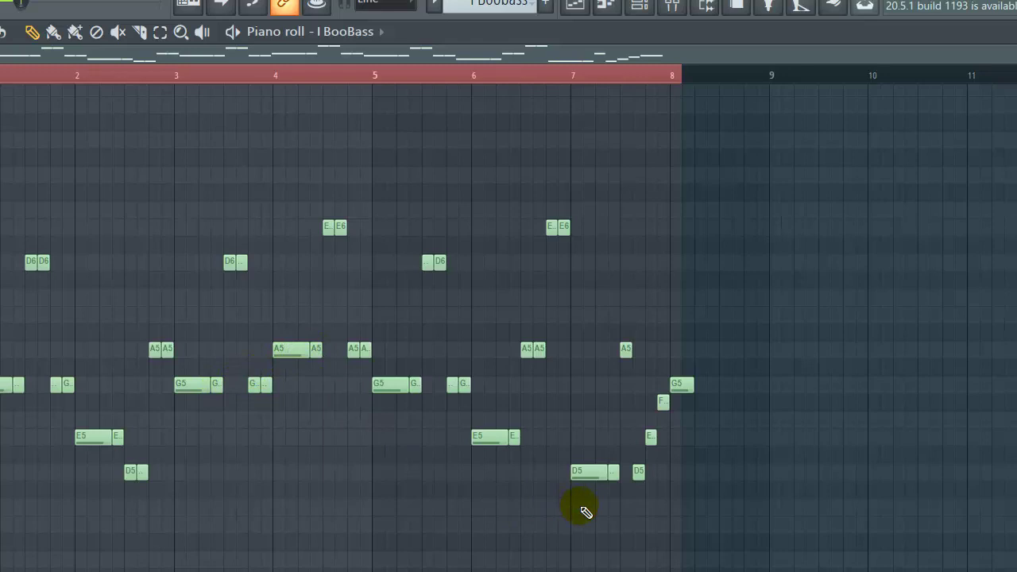
ctrl+scroll(653, 499, up, 2)
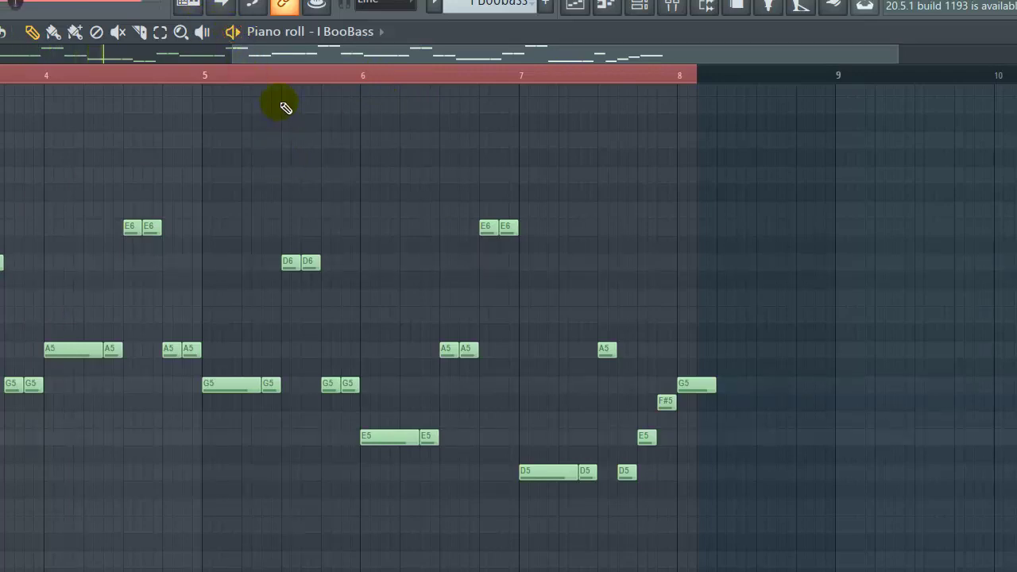
drag(262, 63, 52, 61)
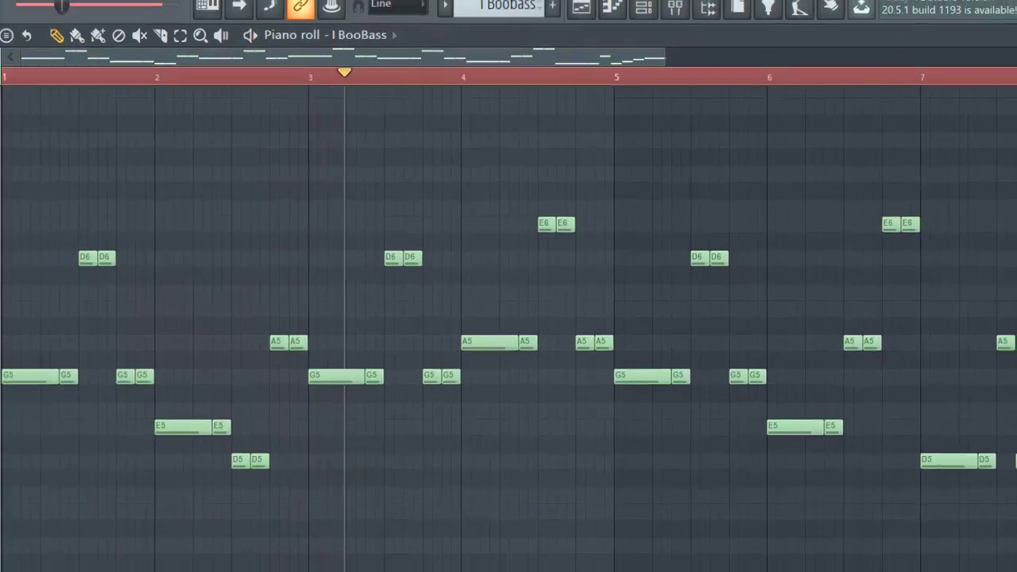
- Open the "a" clip just before bar 6 on Track 7, inspect its FPC drum notes, and return to the playlist
key(F5)
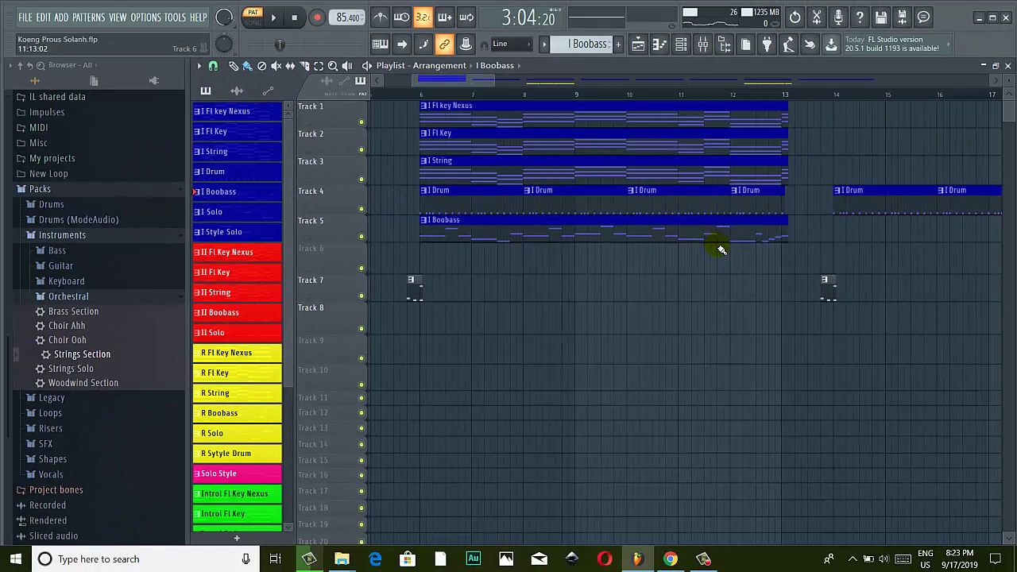
scroll(711, 259, up, 2)
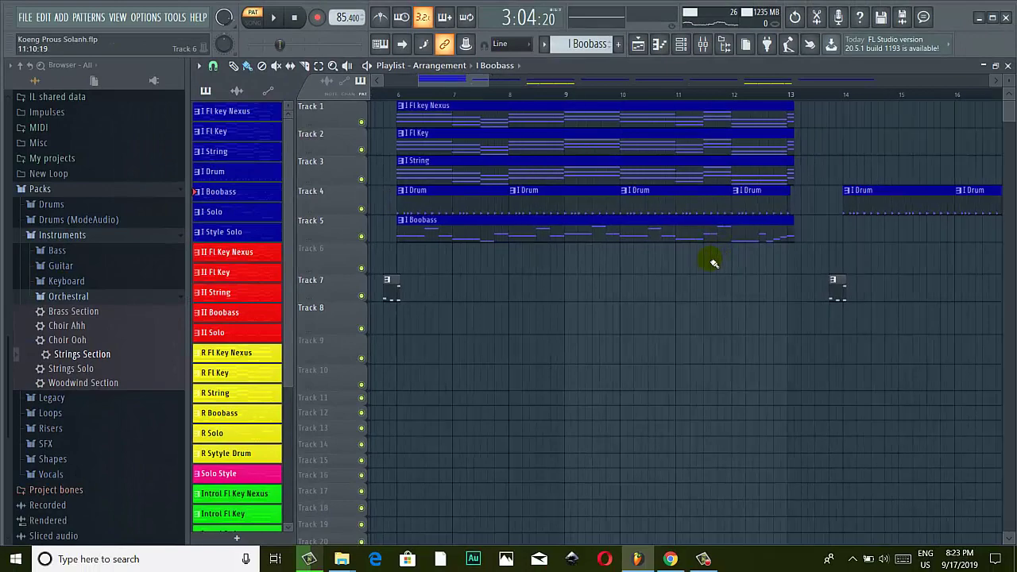
scroll(604, 278, down, 4)
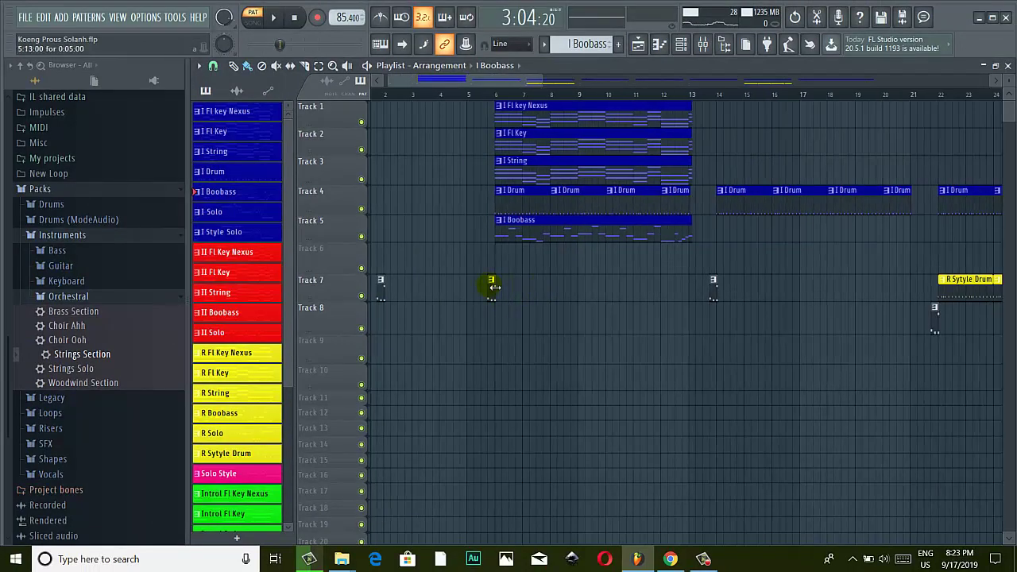
scroll(386, 311, up, 5)
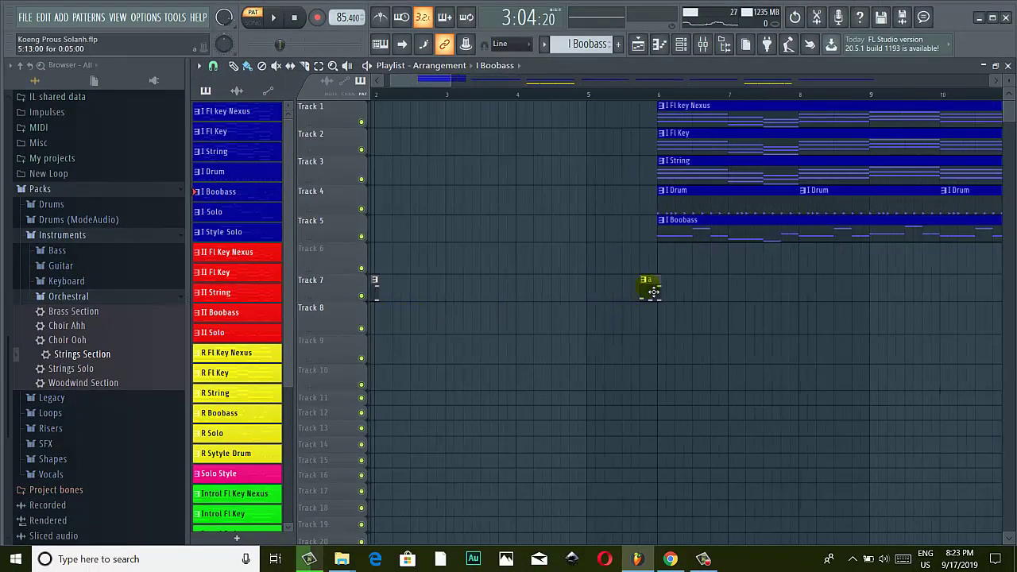
double_click(652, 291)
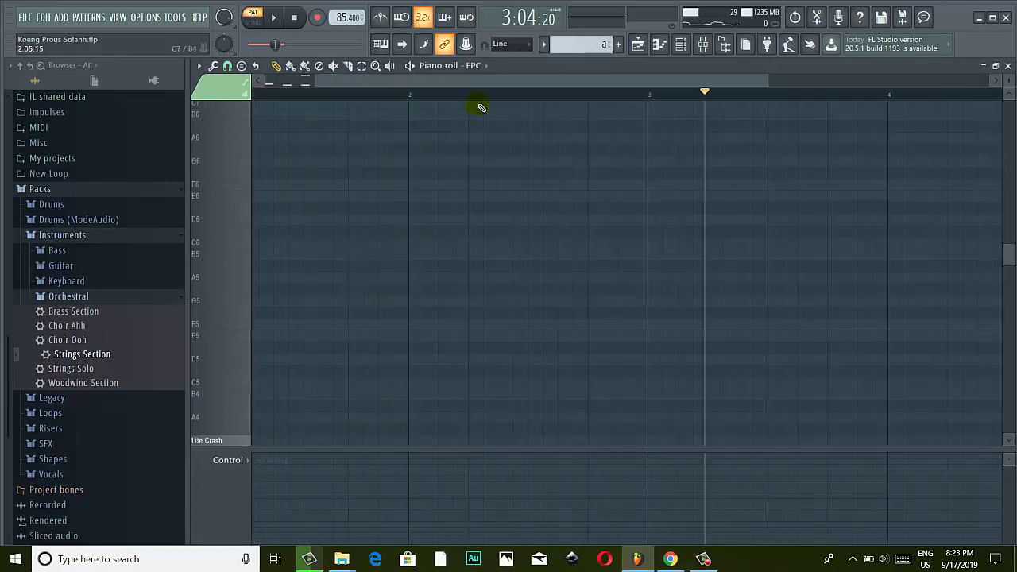
drag(462, 84, 334, 86)
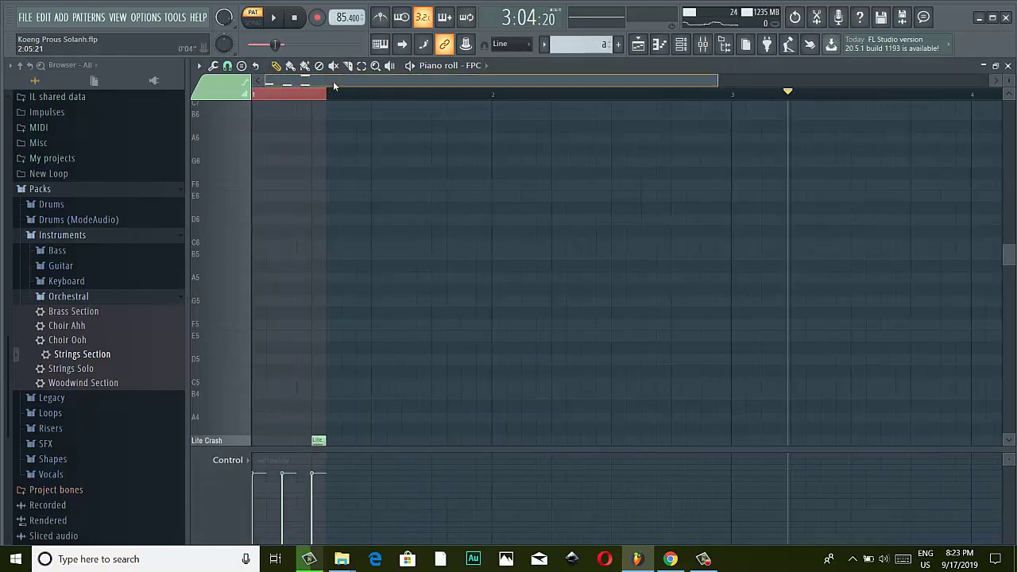
click(1008, 67)
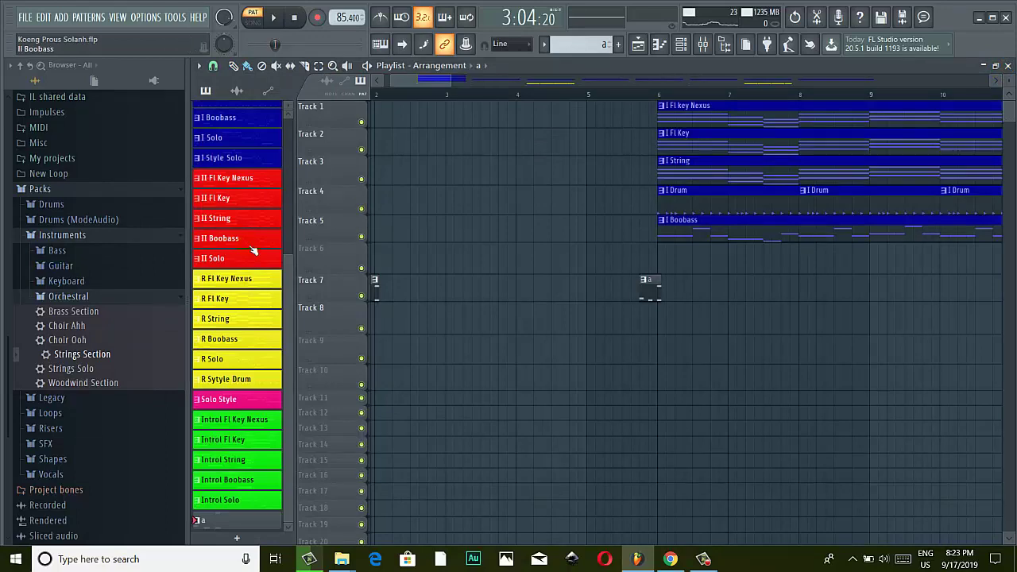
drag(427, 91, 378, 88)
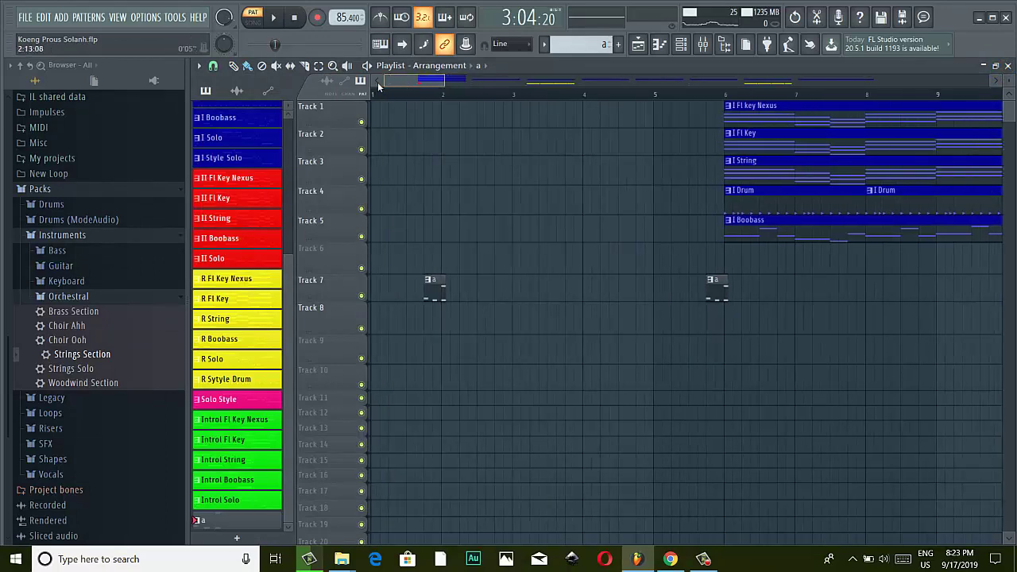
scroll(516, 191, down, 2)
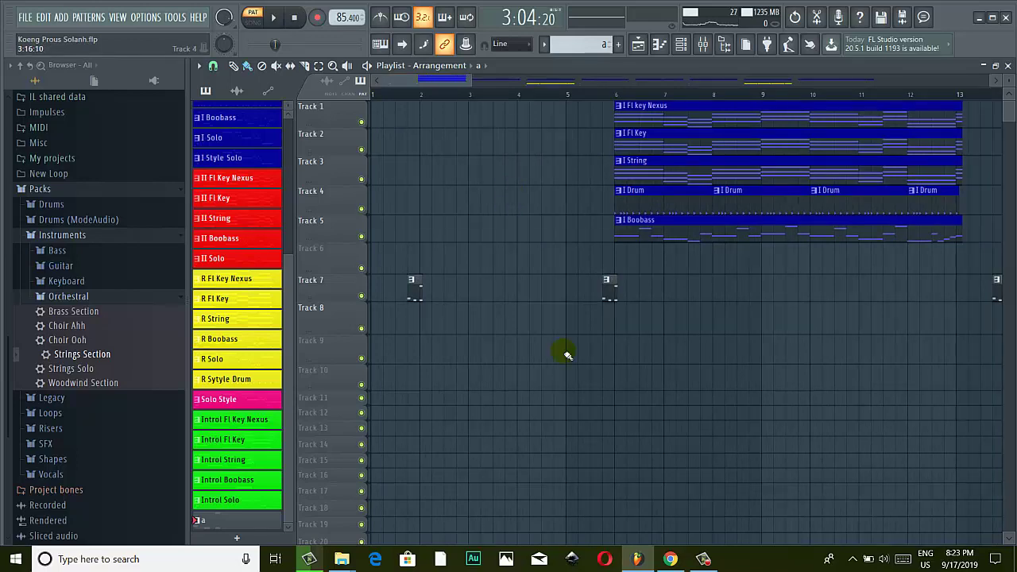
click(714, 558)
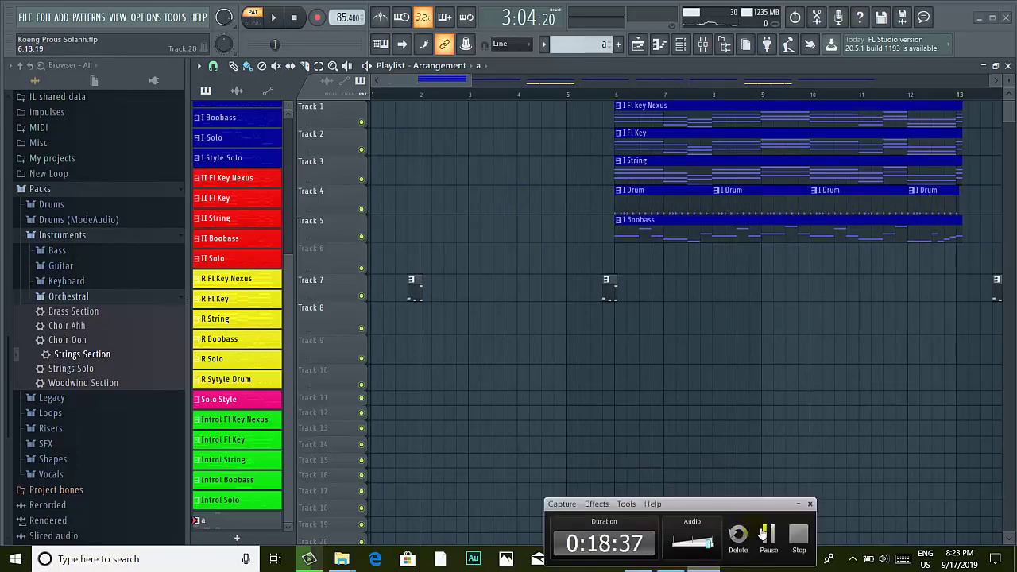